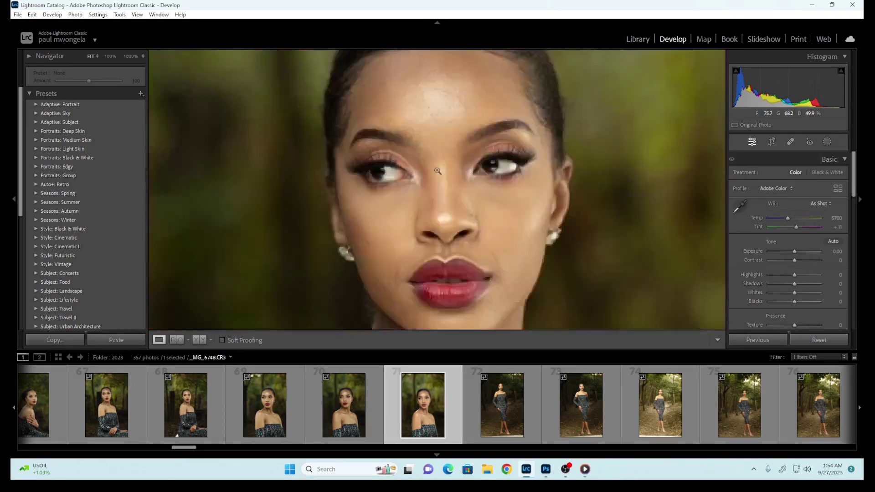
Step: Lower the portrait's Contrast to −5
click(438, 171)
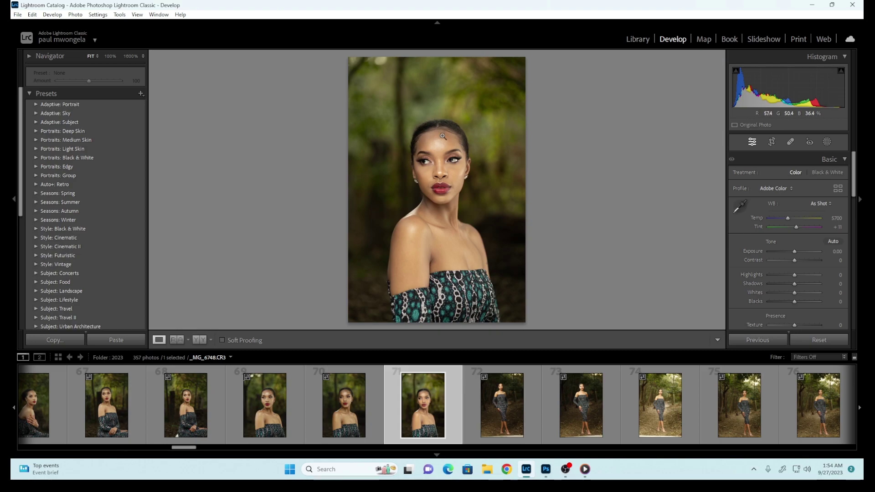
click(436, 164)
click(452, 160)
drag(443, 210, 397, 179)
drag(425, 152, 424, 146)
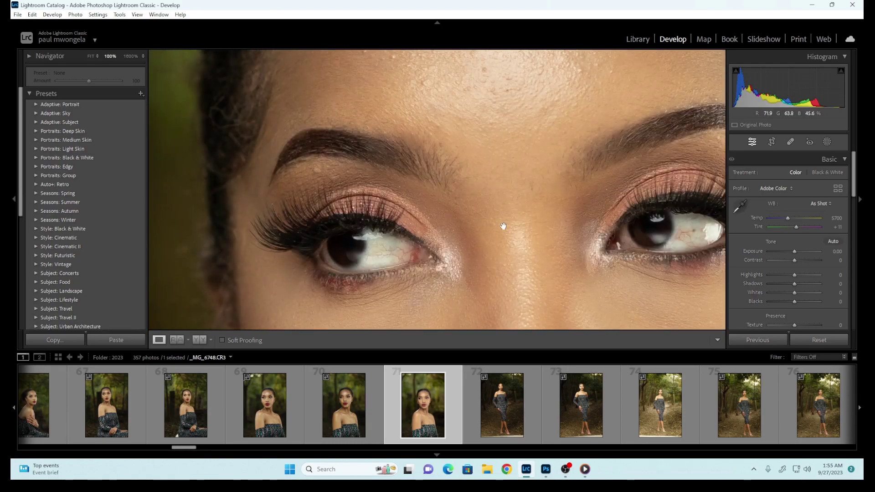
drag(794, 261, 792, 261)
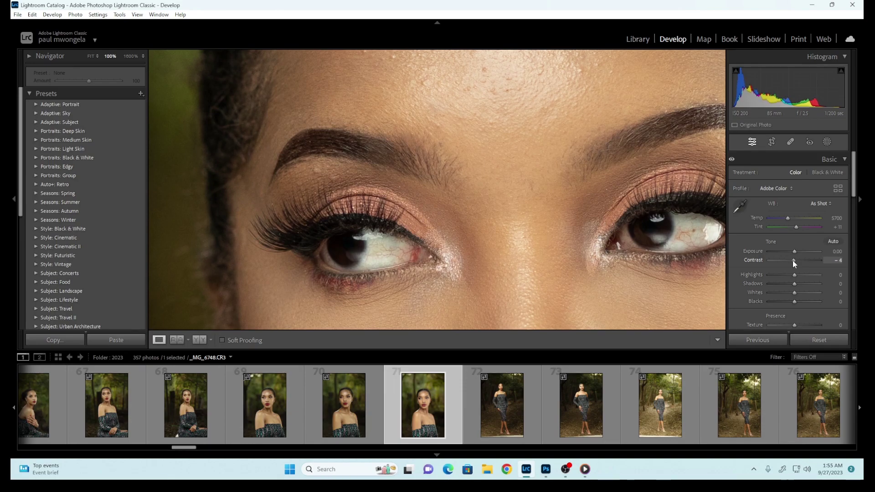
Step: Adjust the portrait's tone with Highlights −40, Shadows +39, Whites −19 and Blacks −16
click(506, 228)
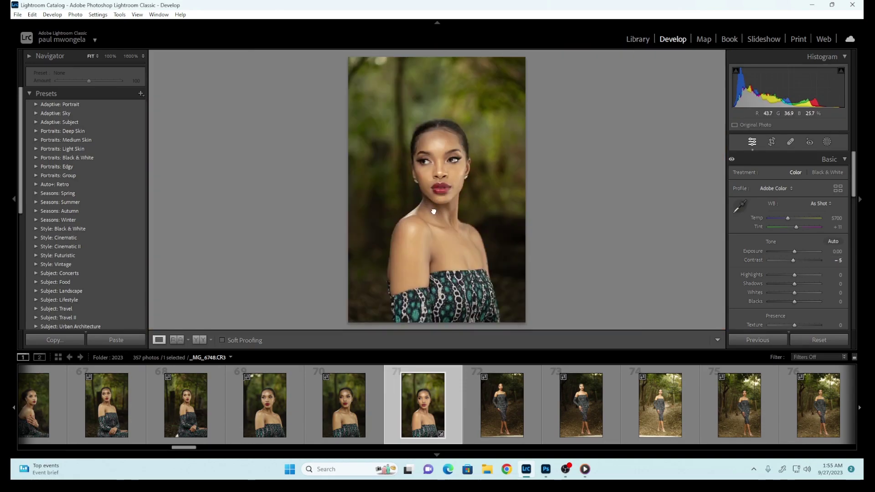
click(435, 213)
click(435, 211)
click(441, 145)
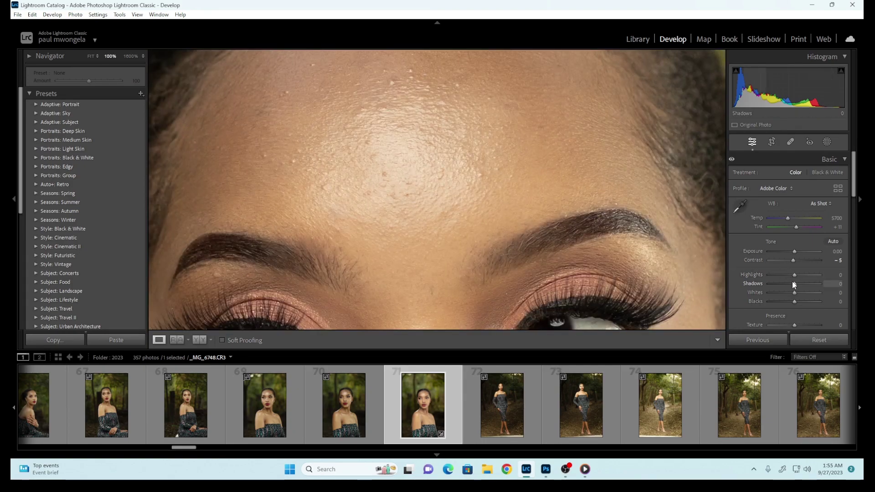
drag(794, 276, 789, 308)
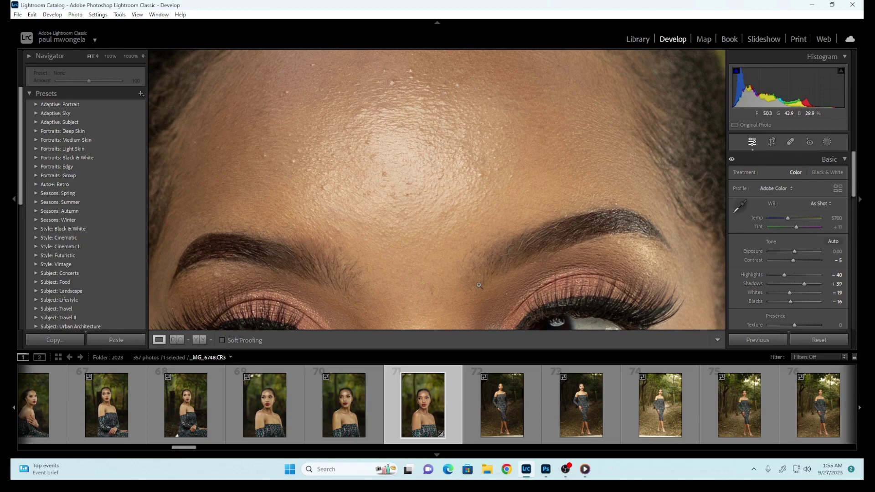
Step: Compare the portrait's before and after versions side by side, and raise Shadows to +60
click(472, 299)
click(200, 340)
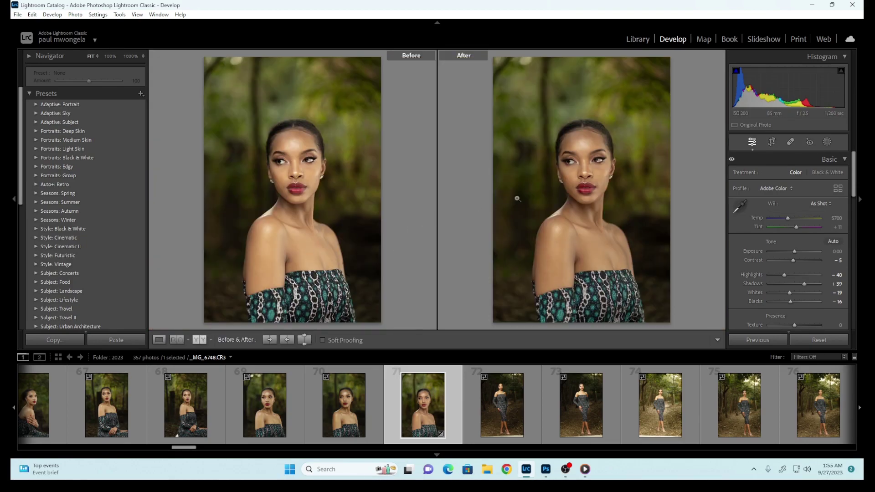
click(588, 164)
click(583, 191)
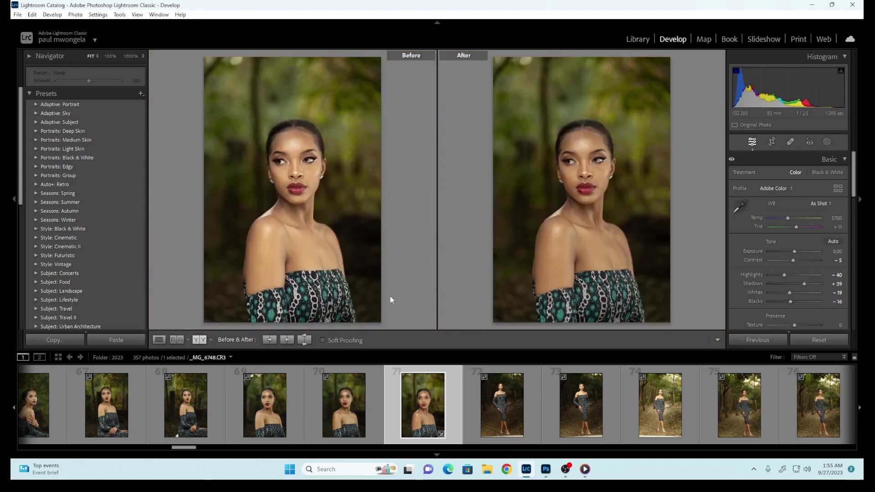
click(161, 340)
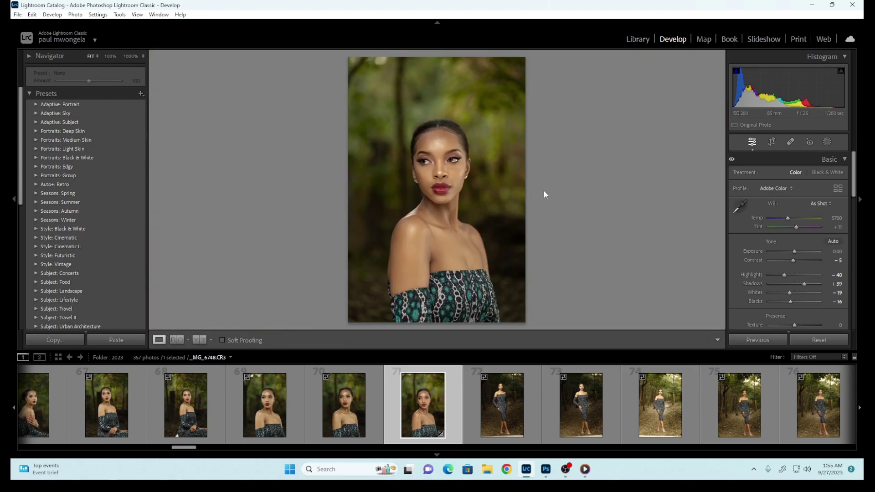
click(498, 189)
click(807, 283)
drag(808, 282, 811, 282)
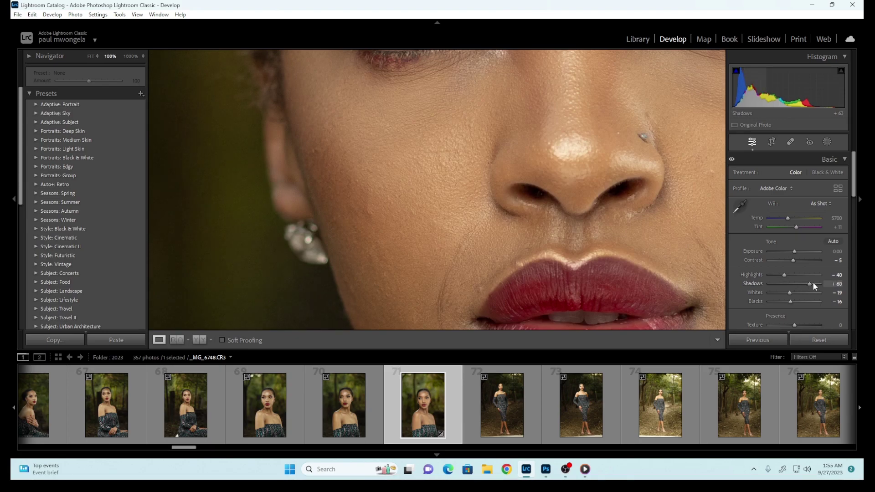
Step: Try raising the portrait's Exposure to +0.44, and reset it to 0
drag(794, 252, 797, 254)
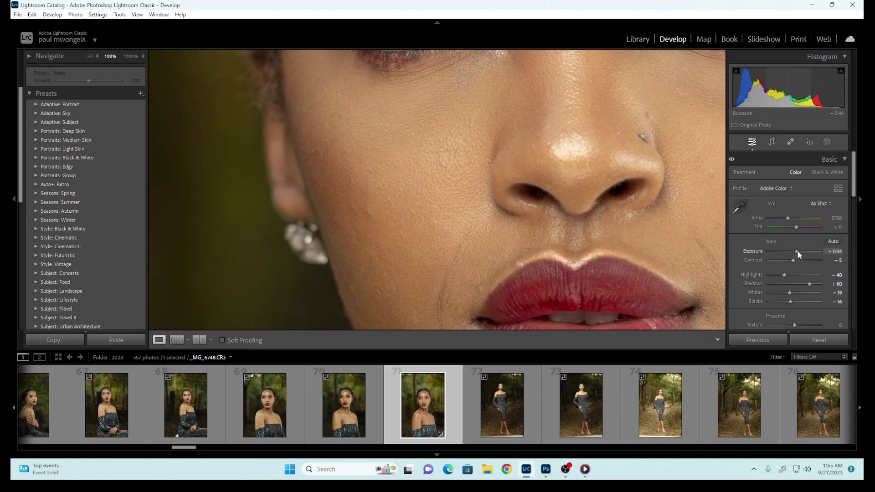
double_click(797, 253)
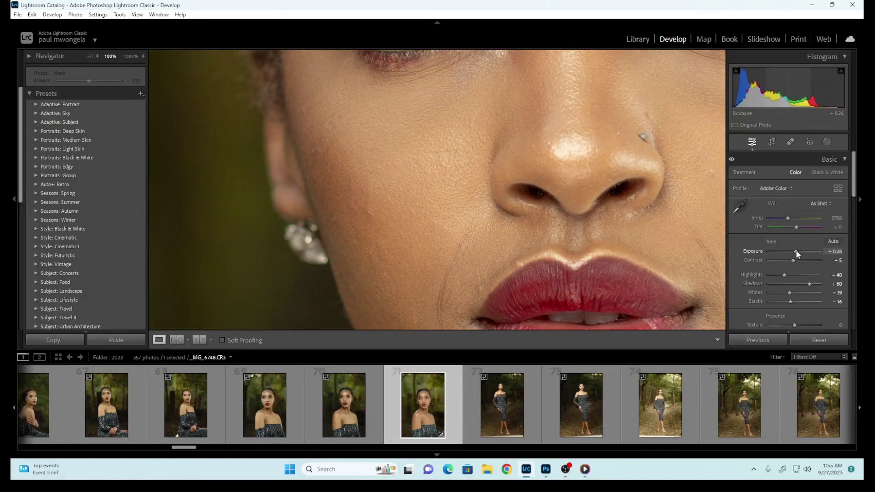
click(564, 267)
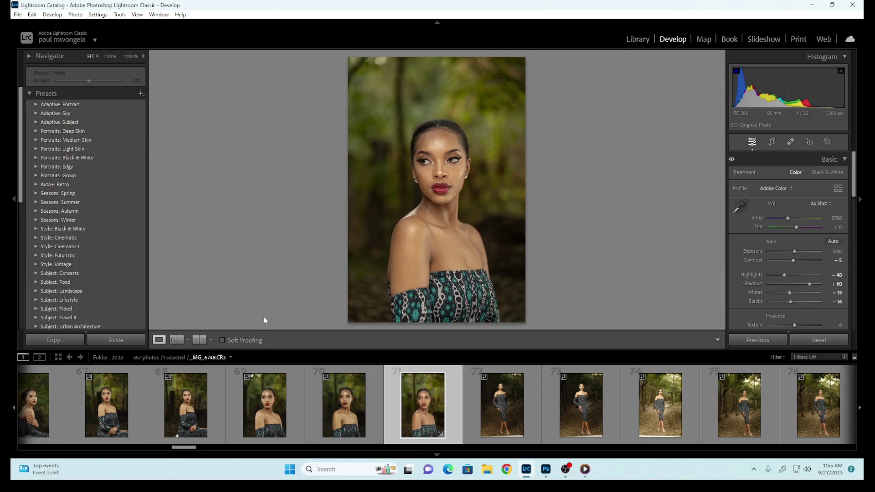
Step: Show the before and after versions side by side, and set Temp to 6211 and Tint to +21
click(199, 339)
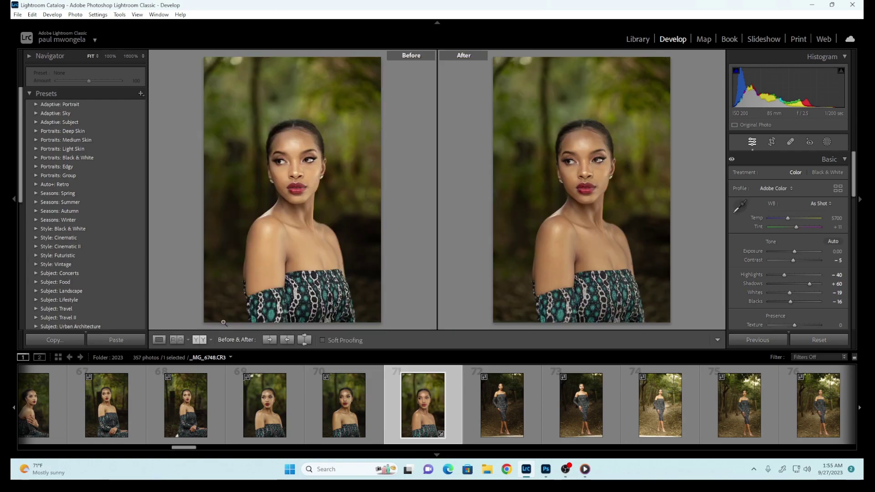
click(581, 158)
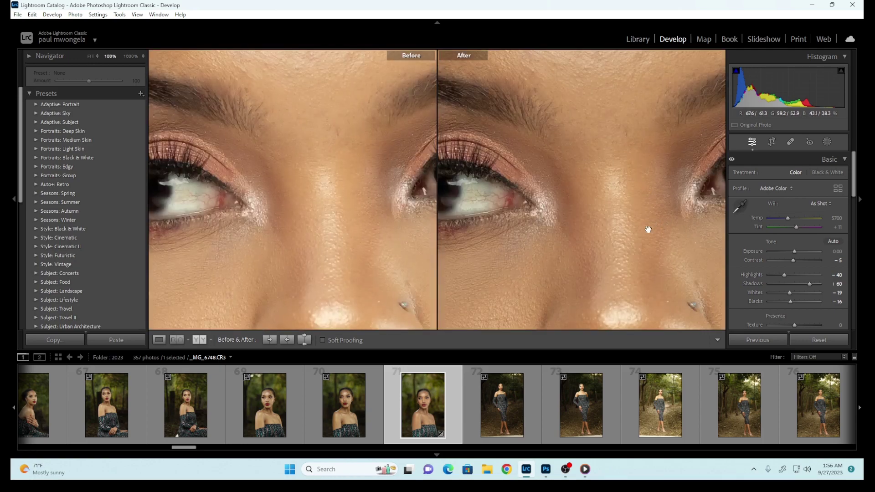
drag(788, 217, 790, 218)
drag(796, 226, 797, 227)
click(614, 276)
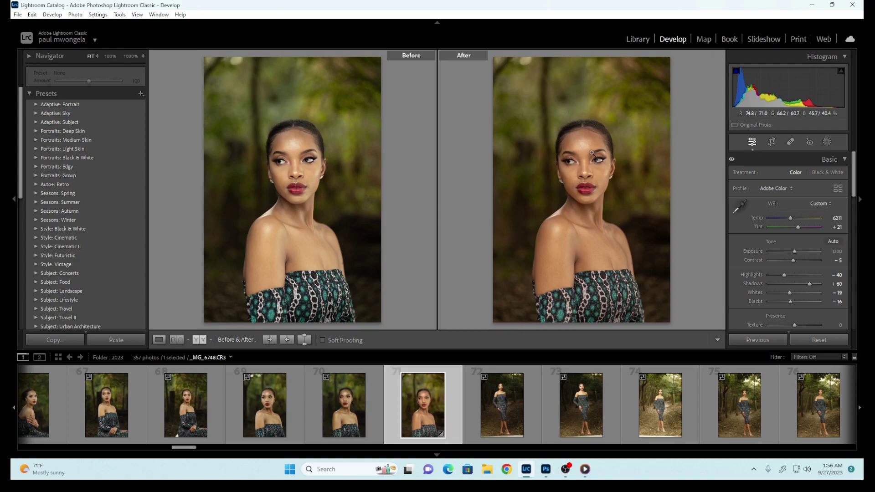
Step: Smooth the skin slightly with manual noise reduction, setting Luminance to 14
click(578, 163)
click(571, 176)
click(577, 164)
click(575, 163)
click(582, 145)
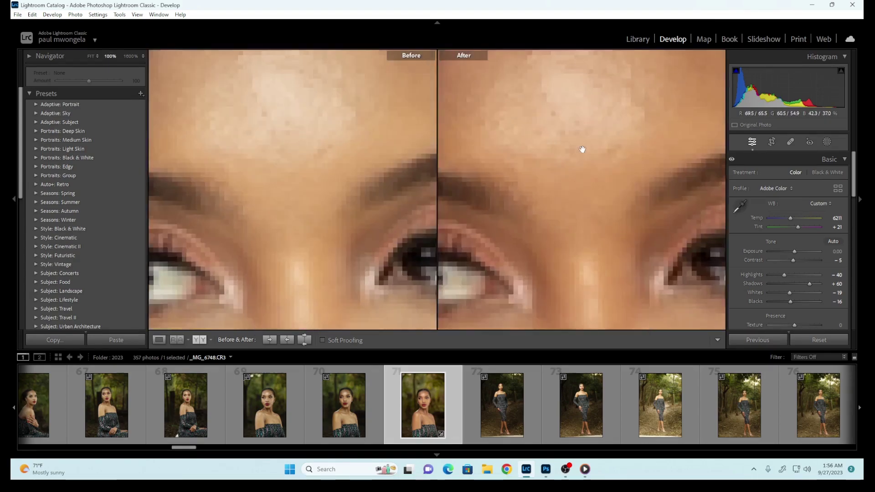
drag(854, 194, 856, 316)
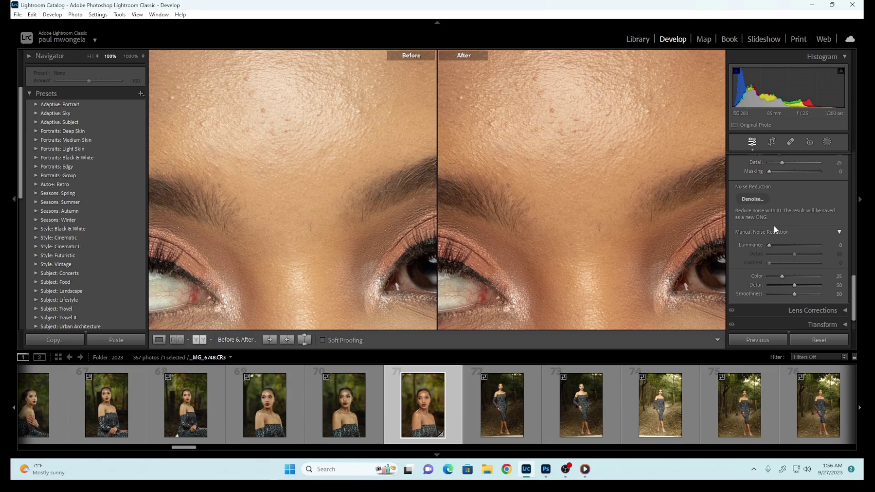
click(645, 255)
click(678, 241)
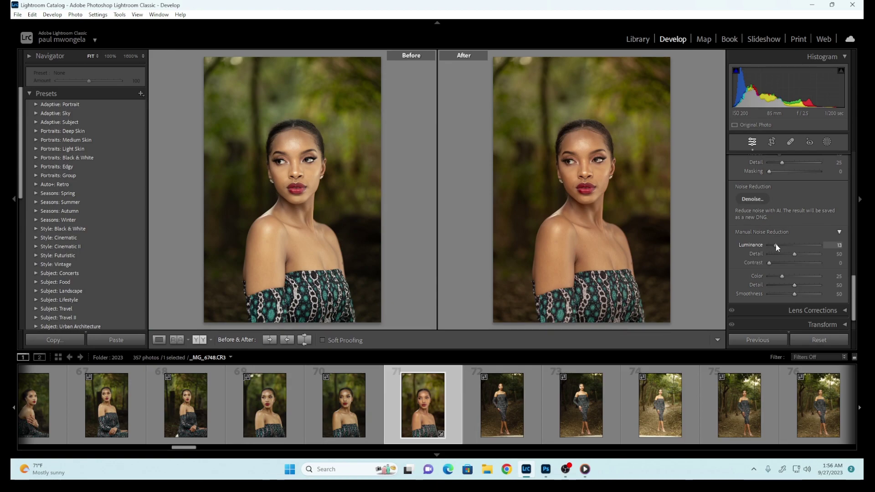
drag(779, 247, 776, 247)
Step: Examine the lips, eyes and forehead up close in the before and after versions
click(589, 193)
drag(590, 193, 567, 346)
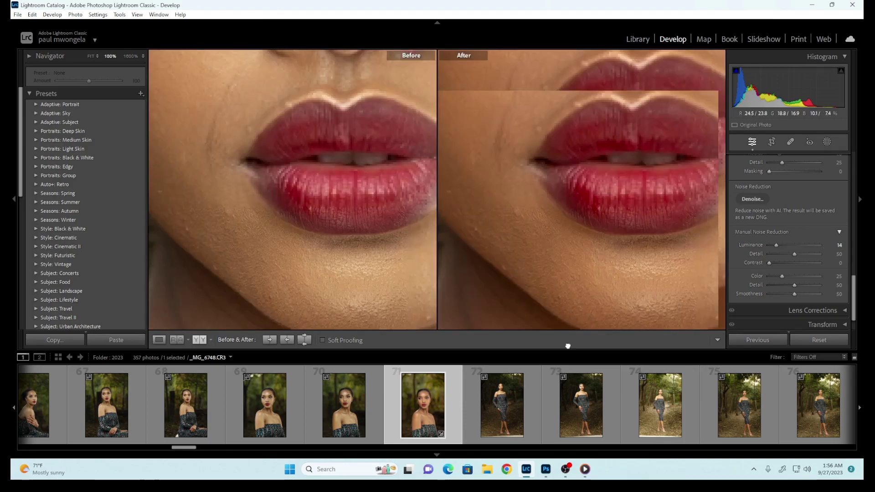
click(562, 243)
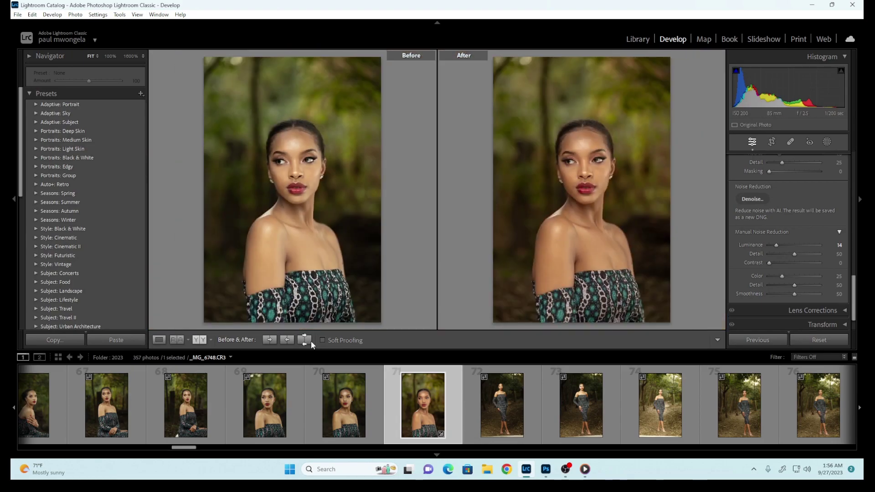
click(587, 156)
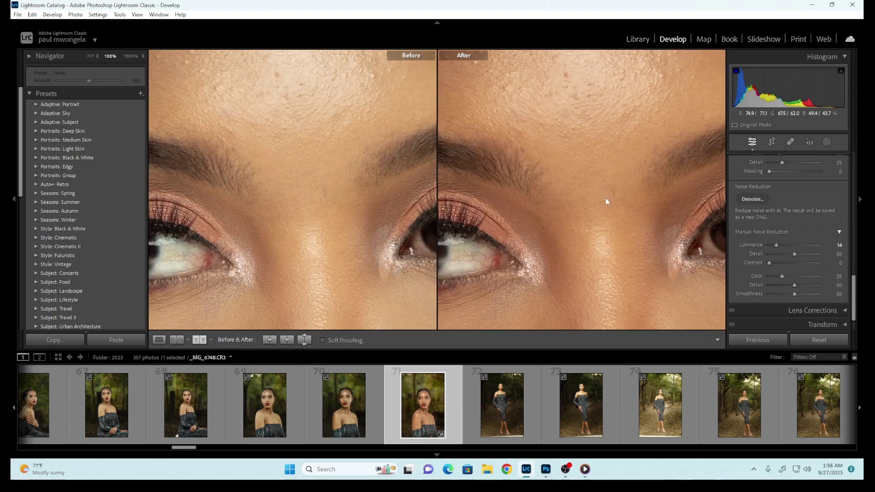
click(598, 154)
click(590, 143)
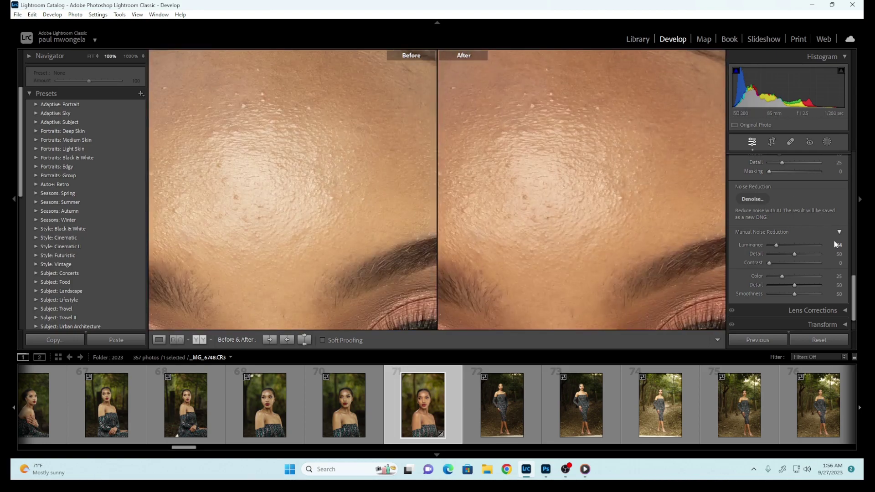
Step: Try raising the portrait's Contrast to −2, and restore it to −5
drag(853, 287, 833, 156)
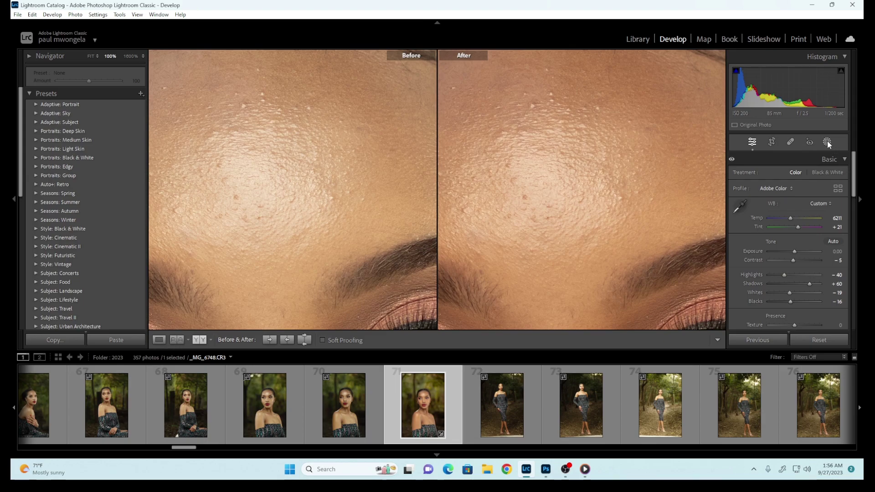
drag(795, 262, 797, 262)
double_click(795, 261)
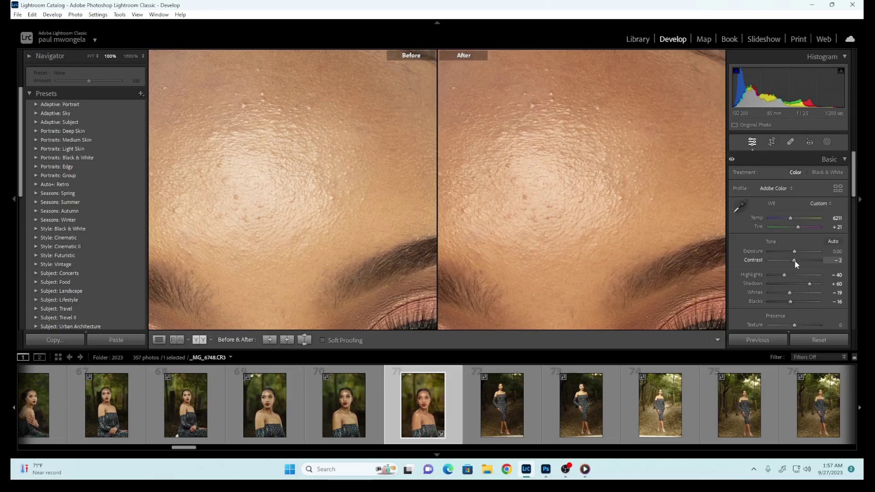
click(656, 255)
click(649, 256)
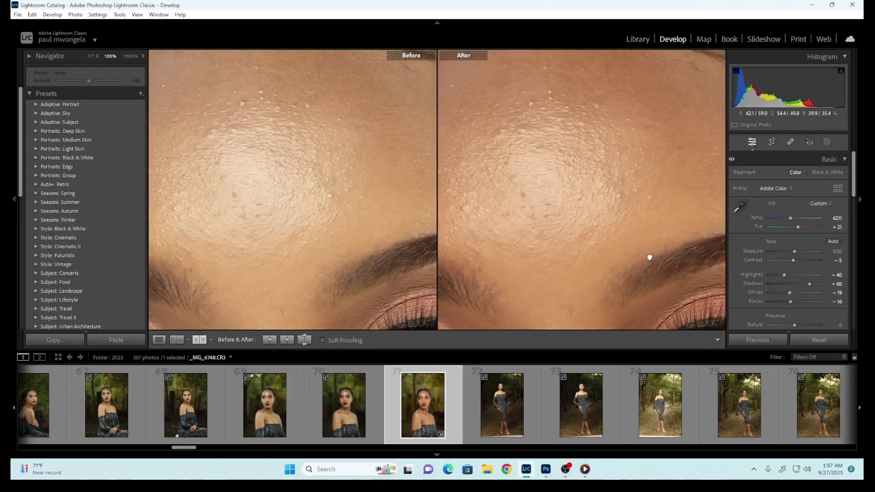
click(649, 258)
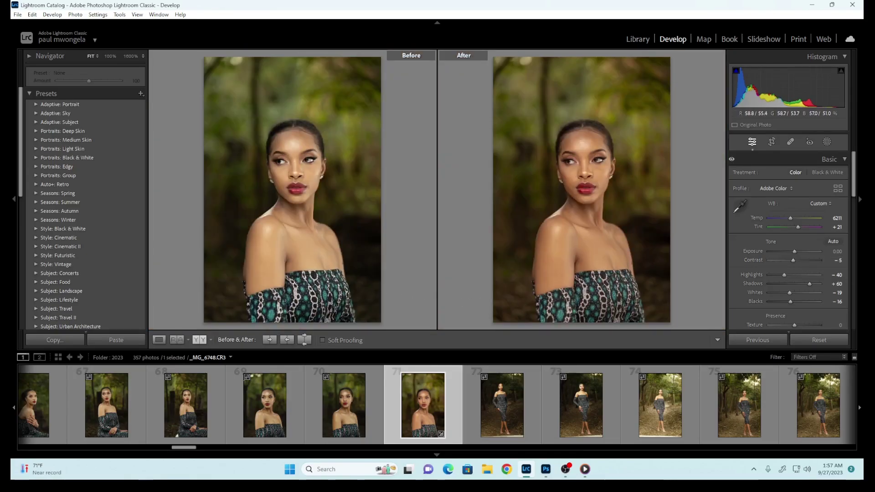
click(176, 339)
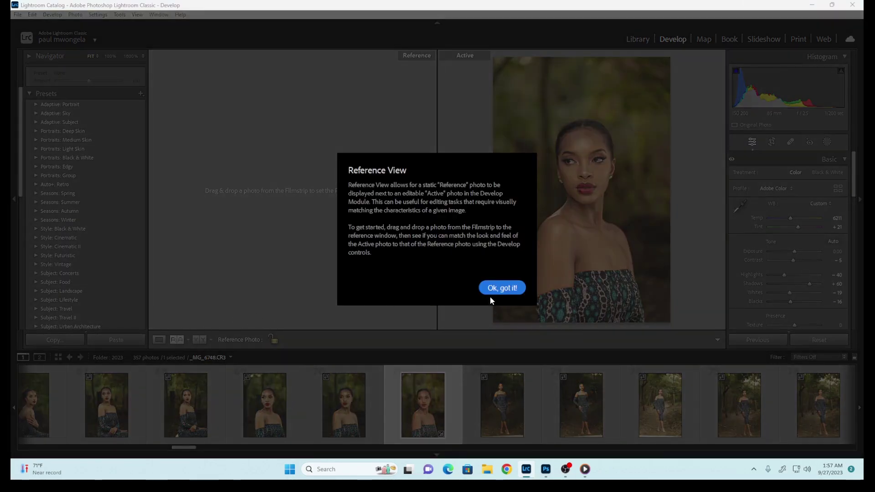
click(496, 291)
click(158, 340)
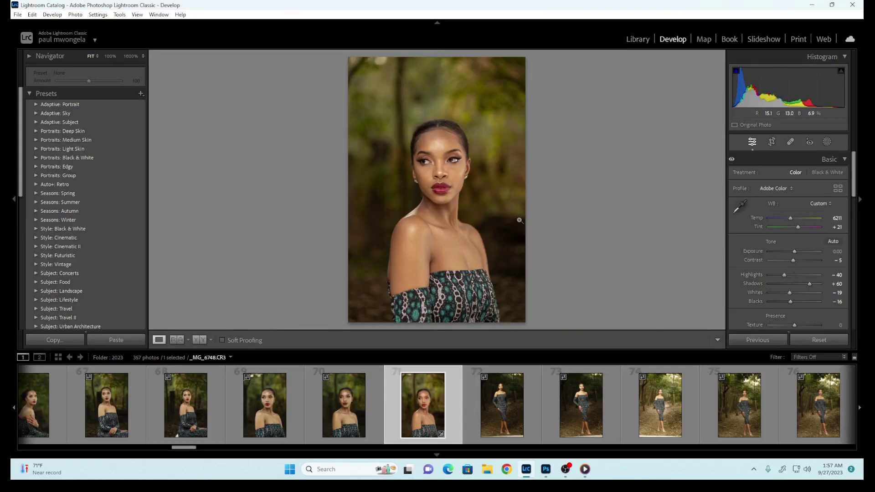
Step: Send the adjusted portrait to Adobe Photoshop 2024 for editing, and clear the recording program's window out of the way
right_click(433, 203)
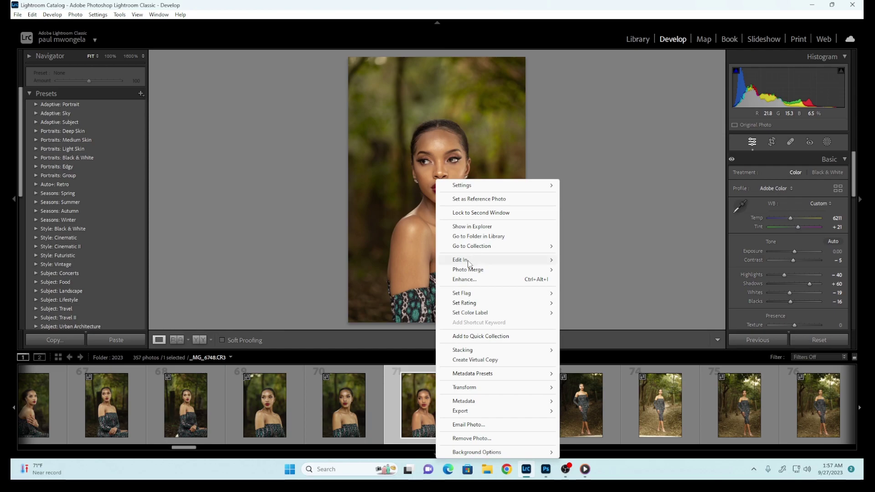
mouse_move(471, 261)
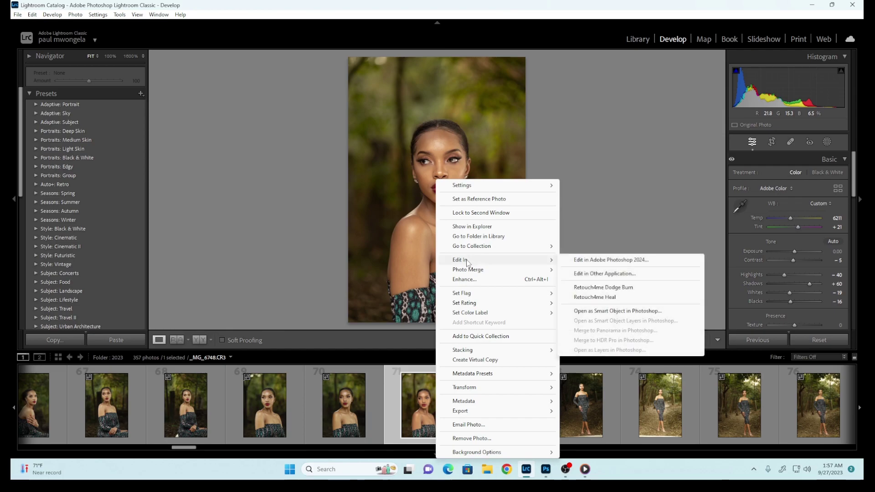
click(585, 261)
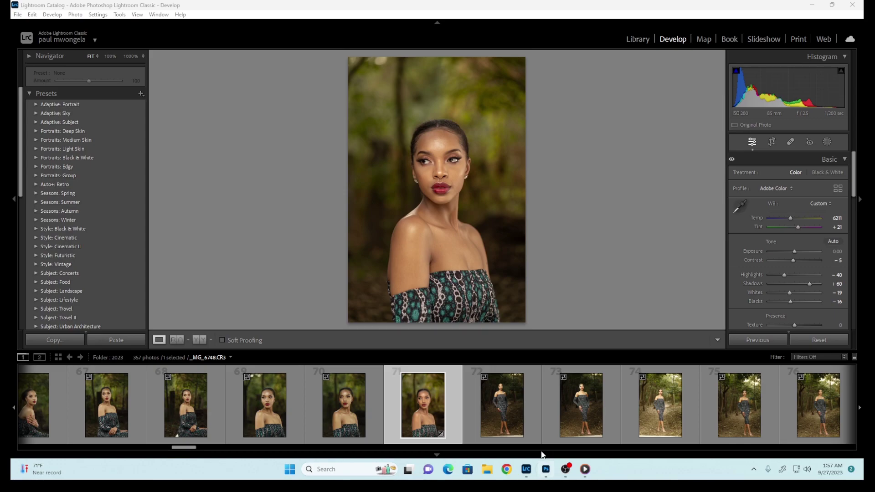
click(565, 469)
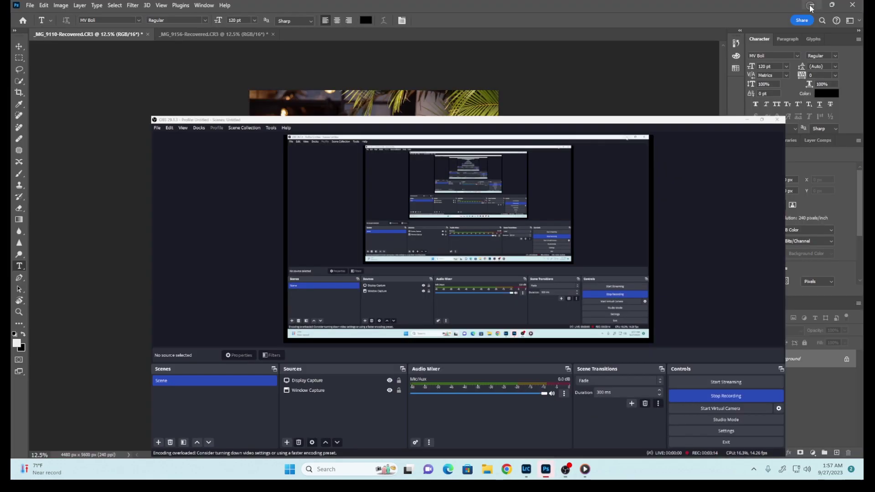
click(811, 5)
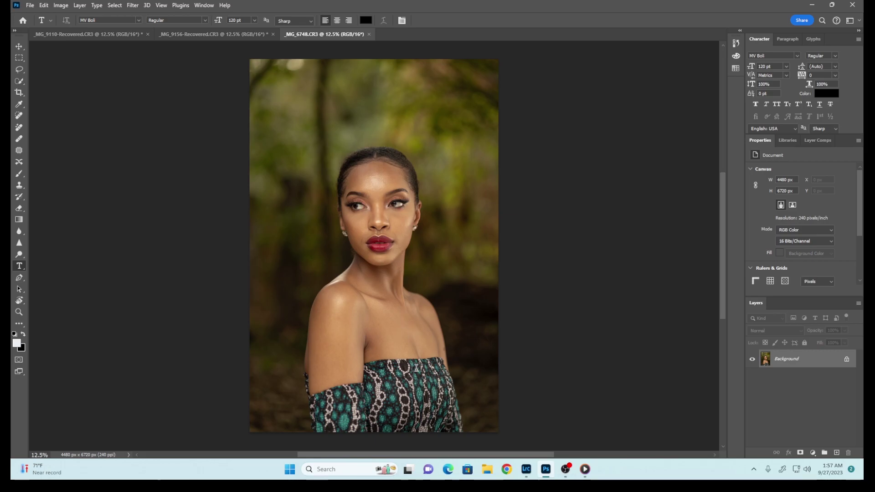
Step: Crop the portrait at a 4:5 ratio to the head and bare shoulders, leaving out the patterned dress
key(c)
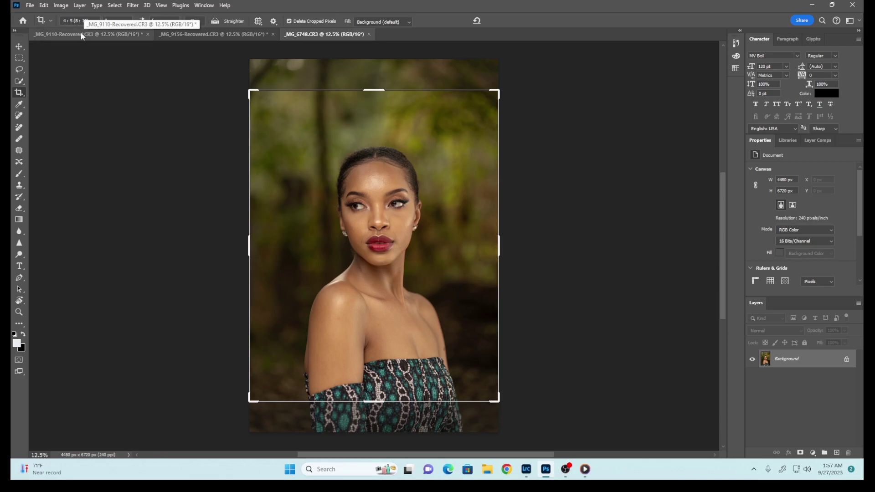
drag(365, 87, 369, 109)
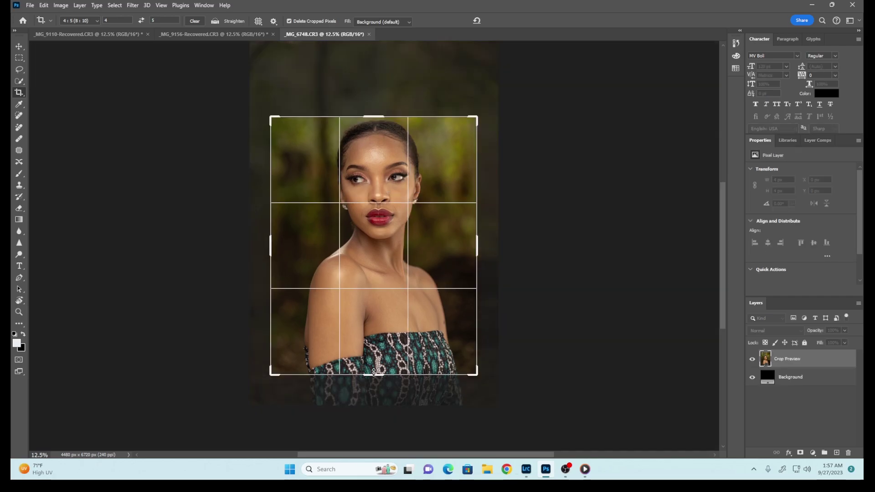
drag(373, 375, 375, 346)
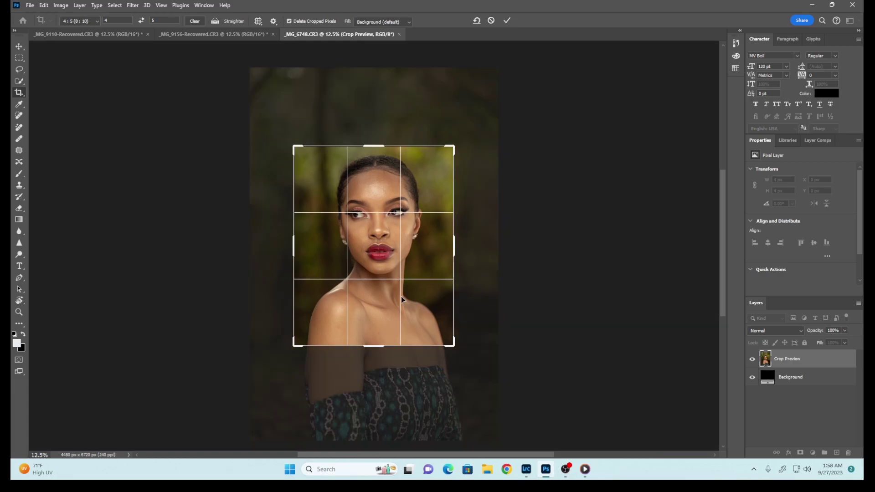
click(507, 21)
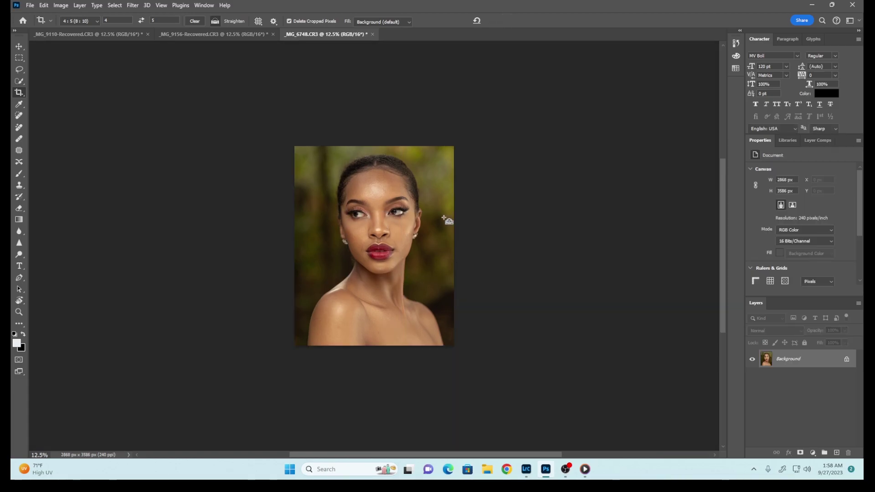
Step: Duplicate the background layer with the face in close view, and name the copy "blemishes"
key(ctrl+plus)
key(ctrl+plus)
key(ctrl+plus)
key(ctrl+plus)
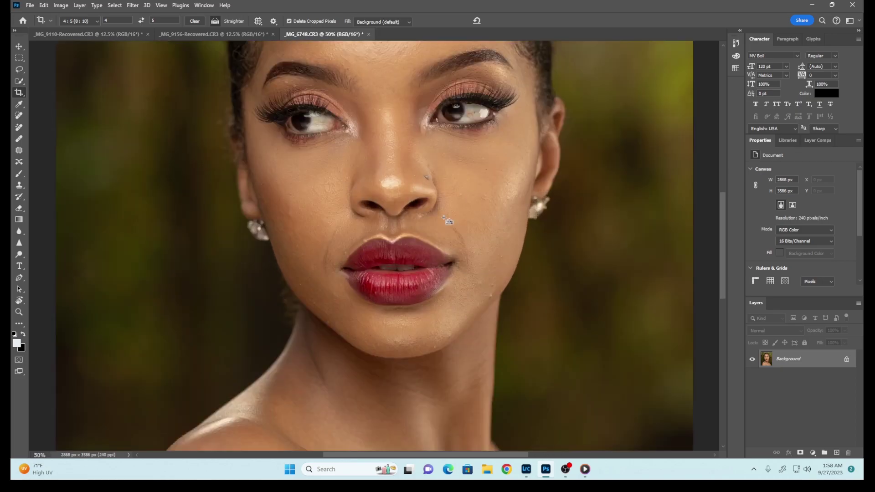
drag(727, 265, 728, 241)
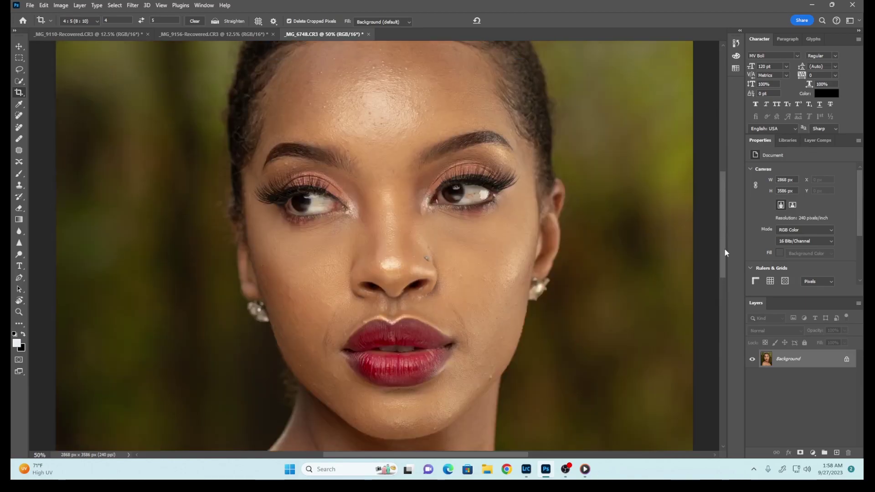
scroll(724, 249, up, 2)
key(ctrl+j)
double_click(784, 359)
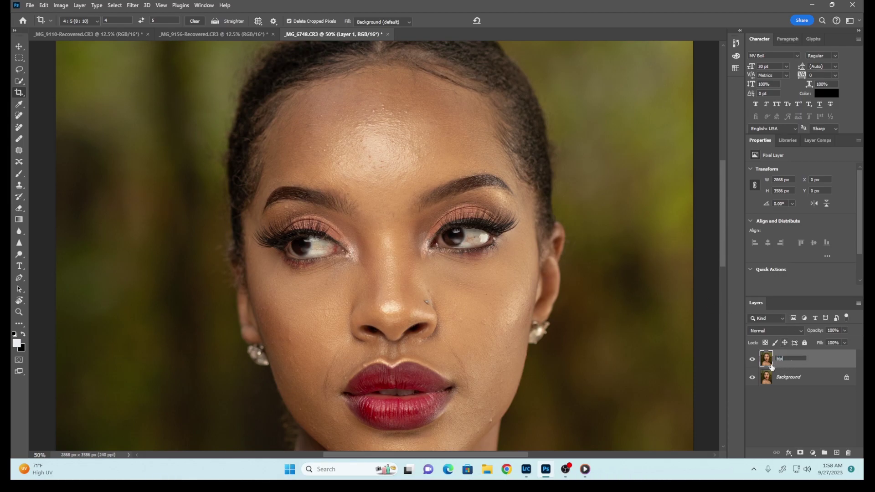
text(blemishes)
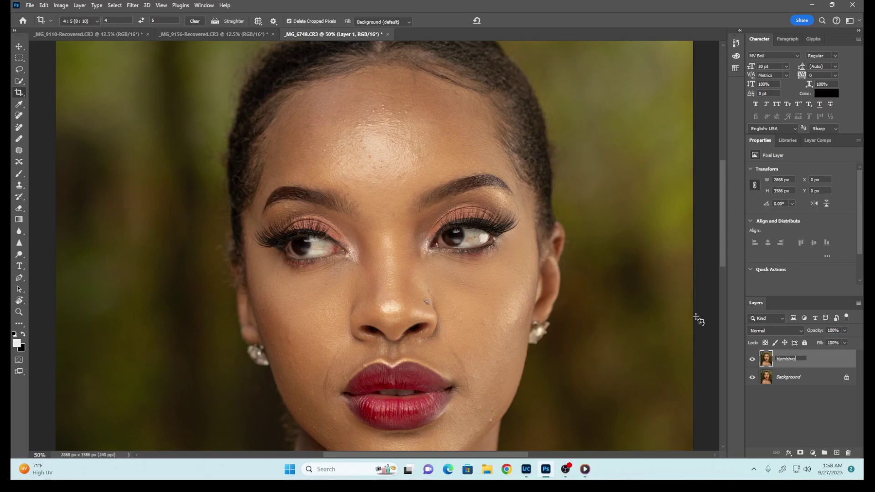
click(788, 365)
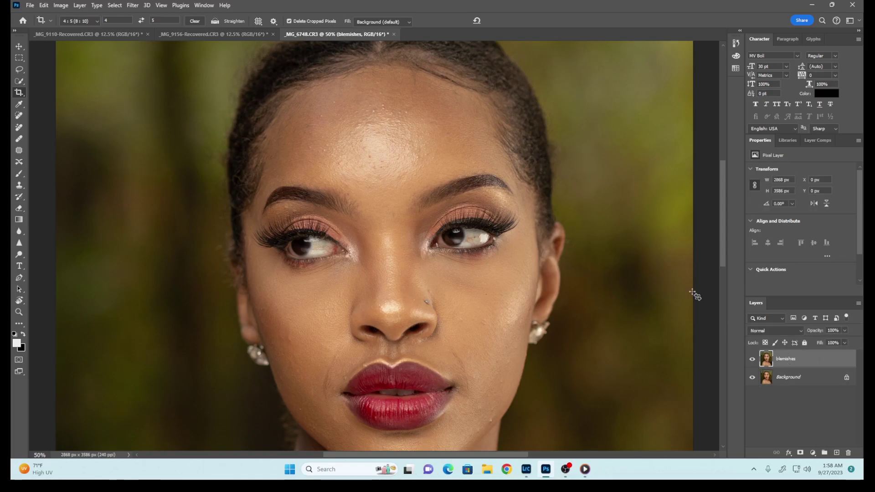
Step: Inspect the skin for spots, and clear the forehead and cheek blemishes on the blemishes layer with a filter
scroll(723, 232, down, 2)
scroll(719, 218, up, 4)
scroll(715, 209, down, 1)
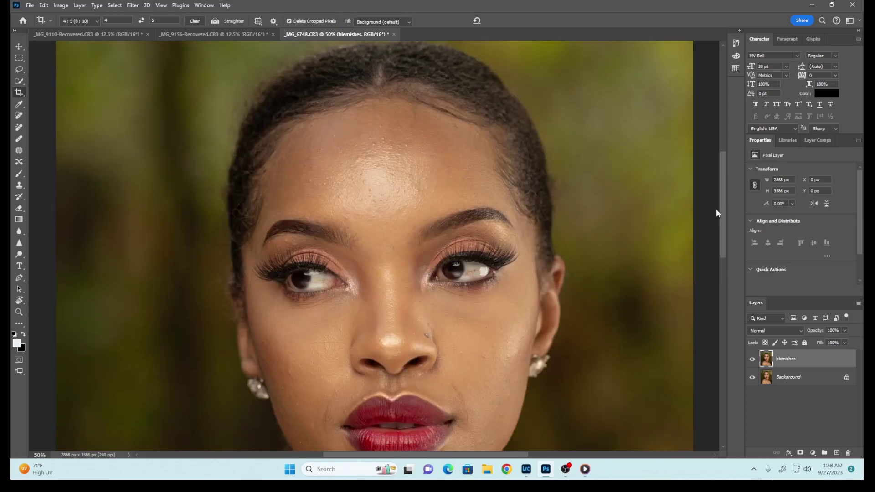
scroll(715, 212, down, 1)
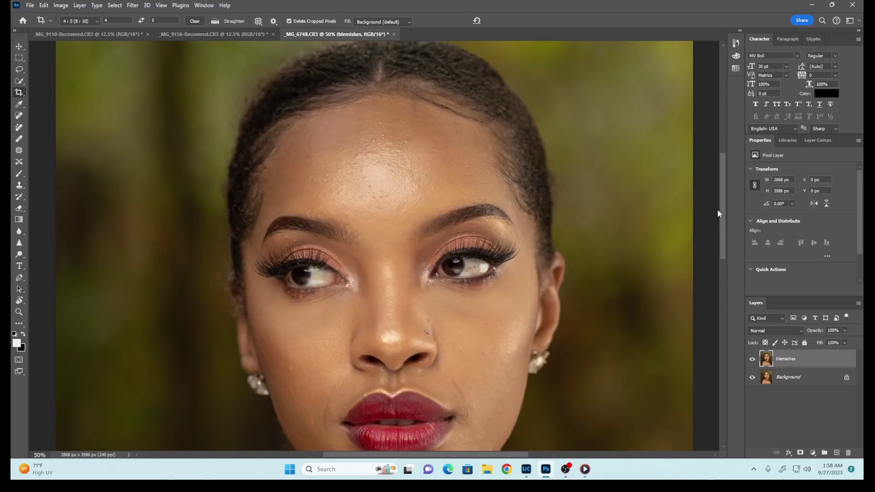
scroll(718, 212, down, 2)
scroll(718, 212, up, 1)
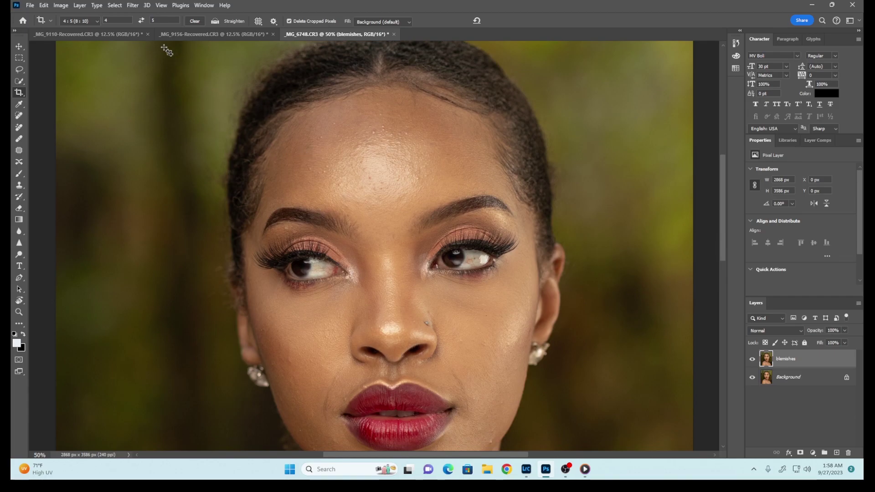
click(132, 5)
key(Escape)
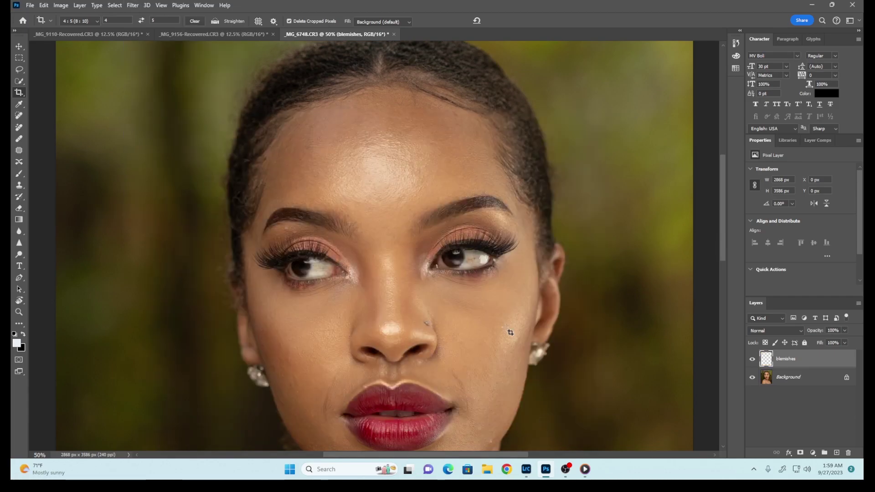
Step: Duplicate the blemishes layer and apply a retouching filter to the copy
key(ctrl+j)
click(132, 5)
mouse_move(151, 209)
click(103, 209)
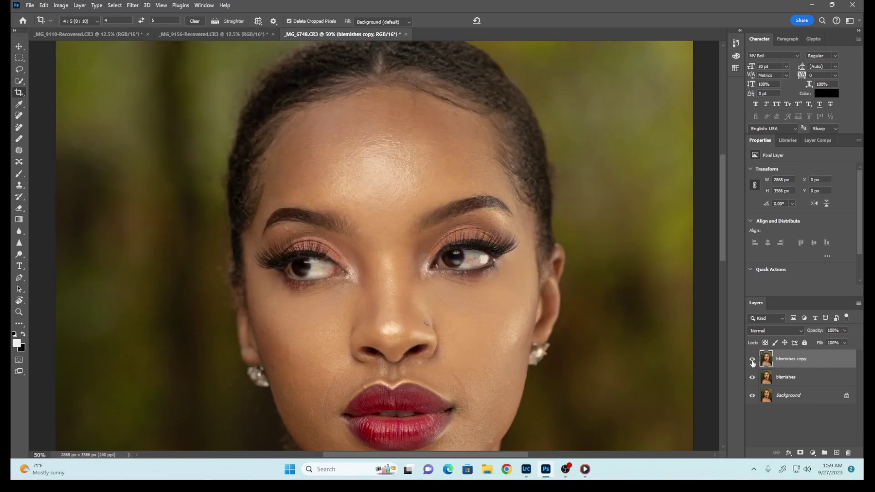
Step: Reduce the filtered copy's opacity, and merge all the layers down into the background
drag(844, 330, 833, 341)
ctrl+click(810, 384)
key(ctrl+e)
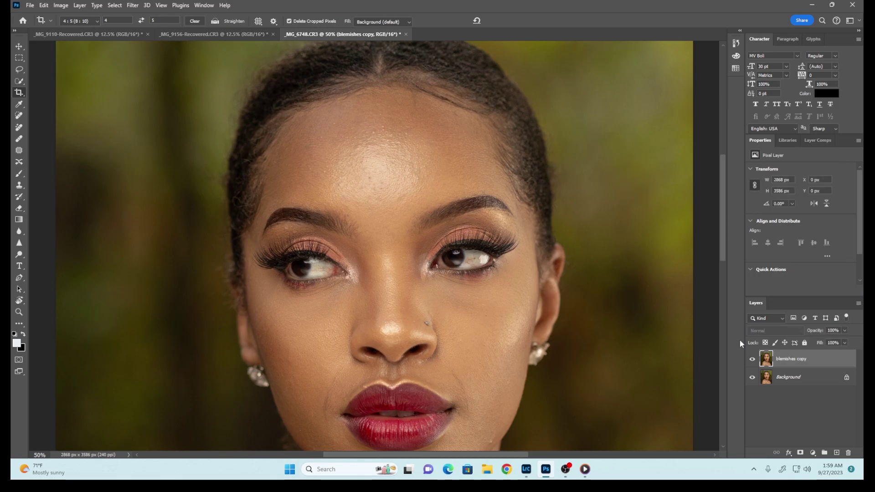
scroll(387, 255, down, 2)
right_click(795, 383)
click(804, 372)
Step: Retouch the smile lines beside both corners of the mouth with the Spot Healing Brush and the Patch tool
key(j)
drag(453, 297, 468, 340)
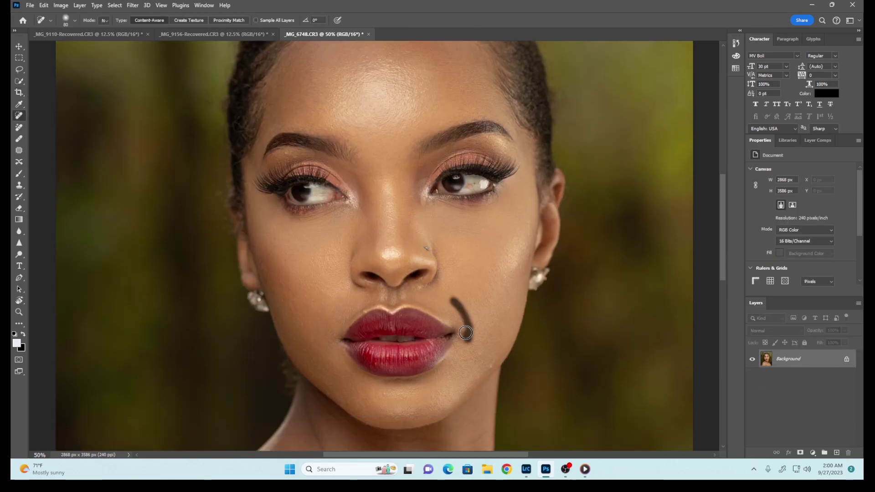
key(shift+j)
drag(451, 296, 452, 298)
drag(456, 303, 462, 313)
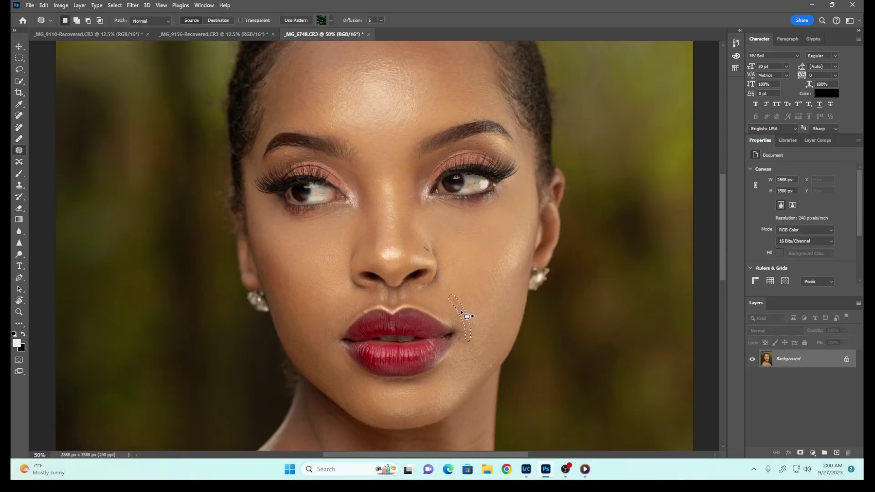
drag(326, 336, 331, 317)
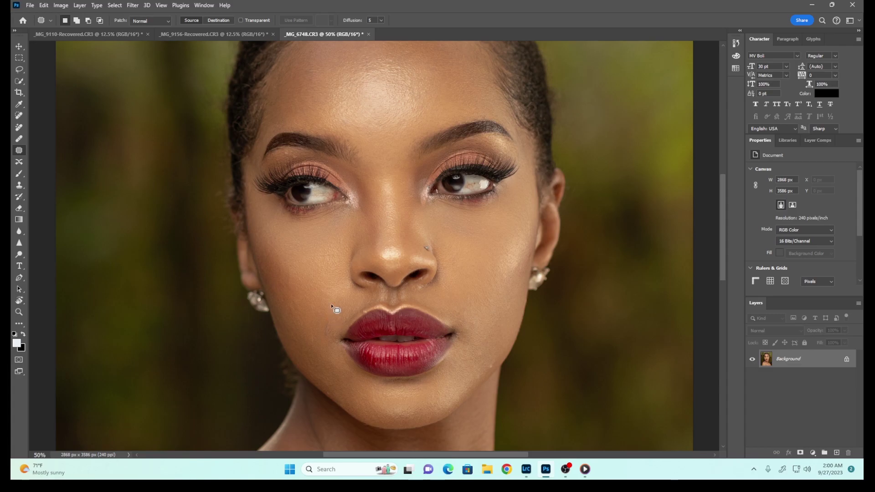
Step: Review the retouched face, neck and shoulders up close and as a whole, and activate the Spot Healing Brush
drag(722, 248, 724, 278)
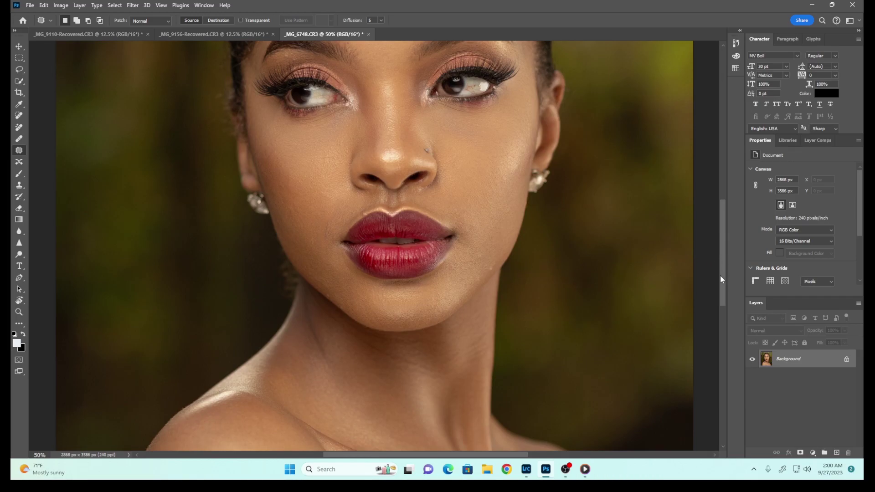
drag(725, 280, 724, 265)
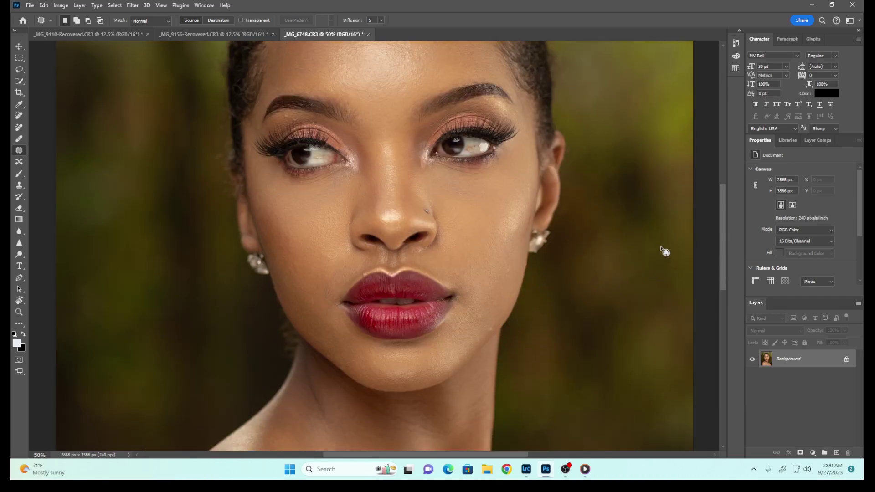
drag(724, 231, 718, 201)
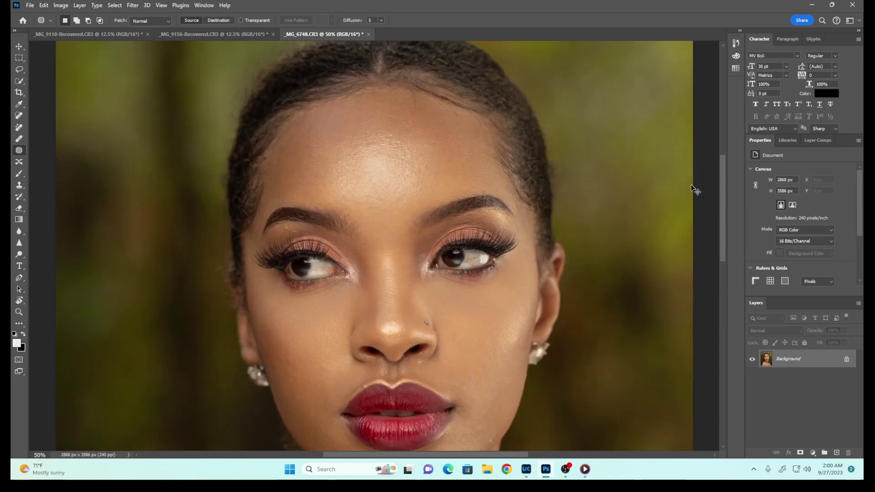
key(ctrl+minus)
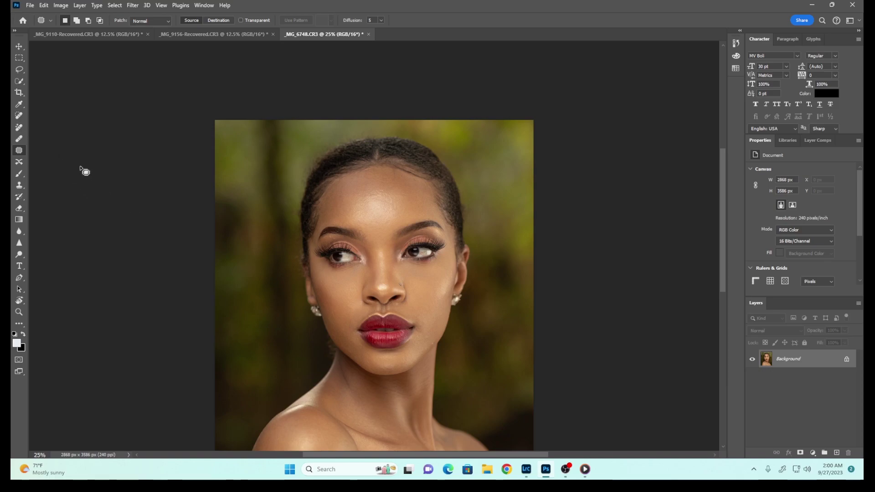
click(20, 117)
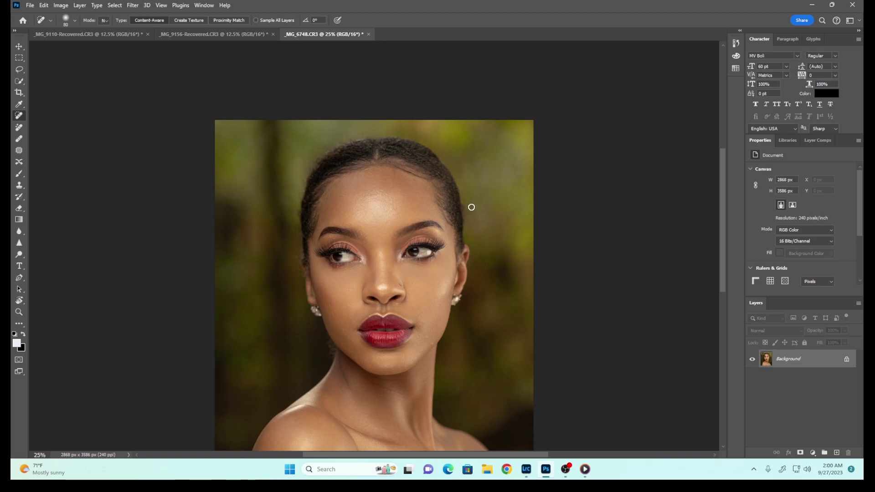
scroll(725, 245, down, 3)
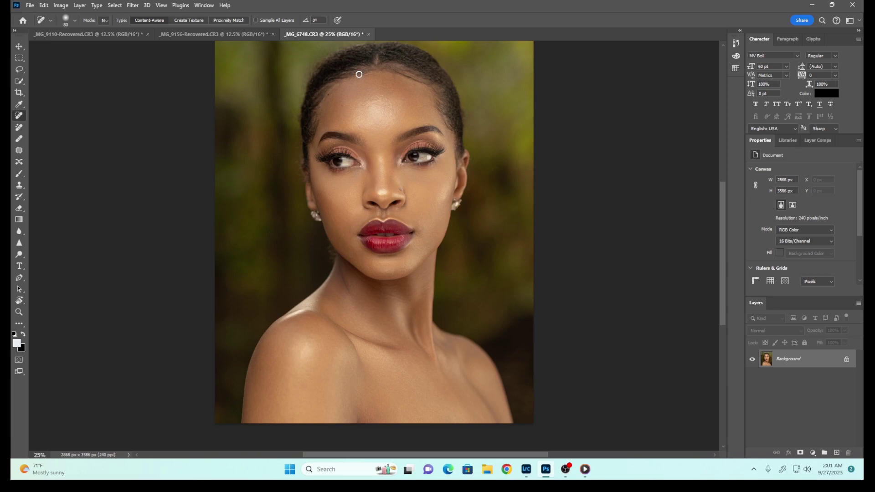
scroll(725, 280, up, 2)
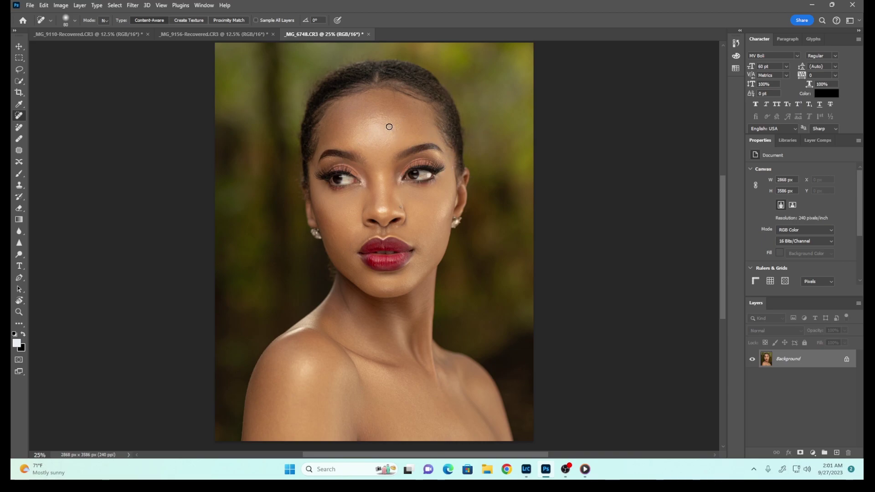
Step: Switch to the Photography workspace
click(199, 6)
mouse_move(219, 25)
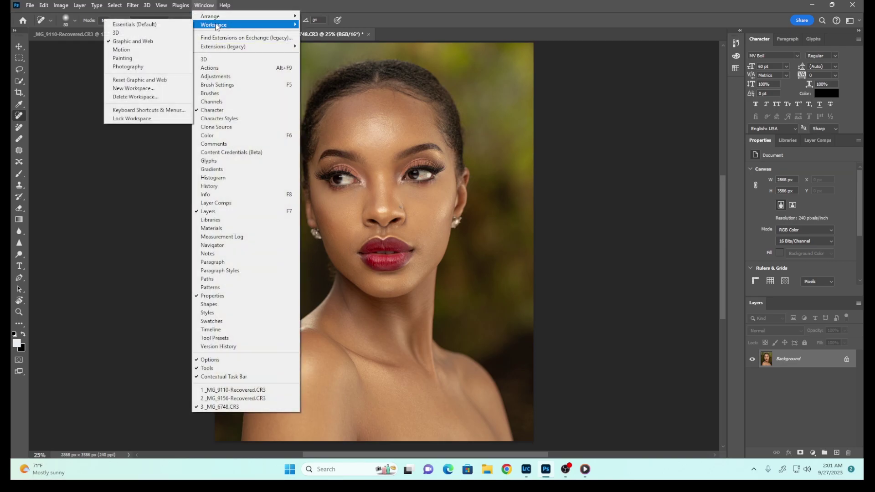
click(130, 67)
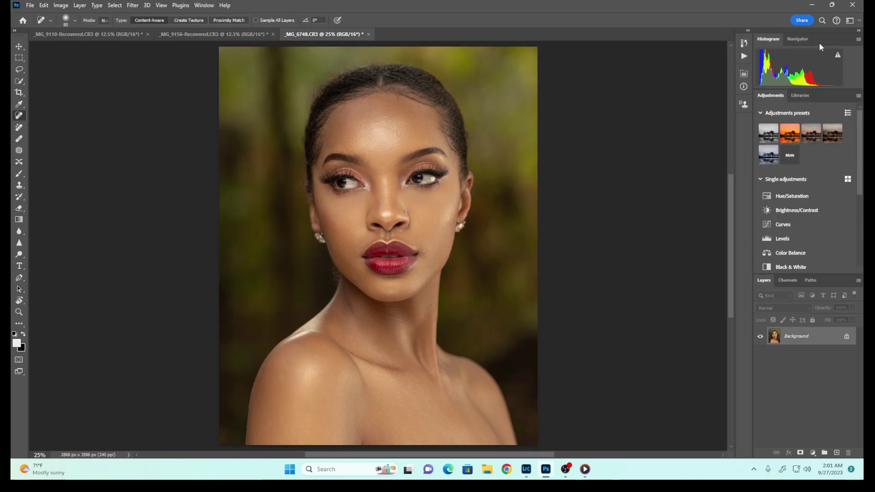
Step: Remove the Adjustments and Libraries group from the workspace, and show the Navigator with an enlarged preview
drag(833, 97, 792, 134)
click(819, 121)
click(797, 40)
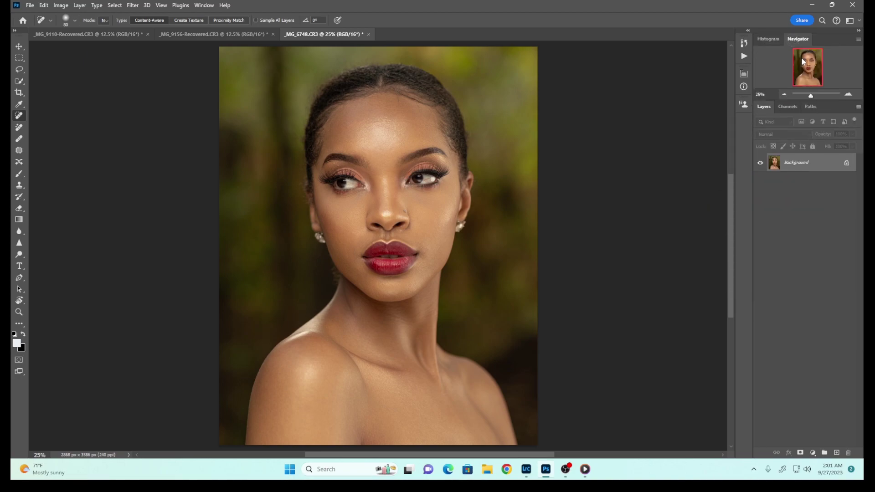
drag(806, 99, 805, 266)
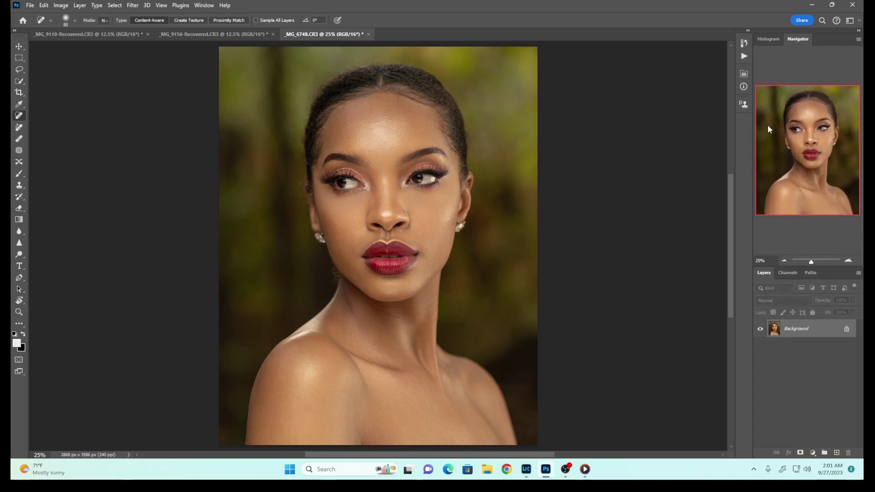
Step: Examine the eyes and nose up close through the Navigator, and return to a small view of the whole portrait
drag(811, 261, 818, 261)
drag(806, 138, 810, 159)
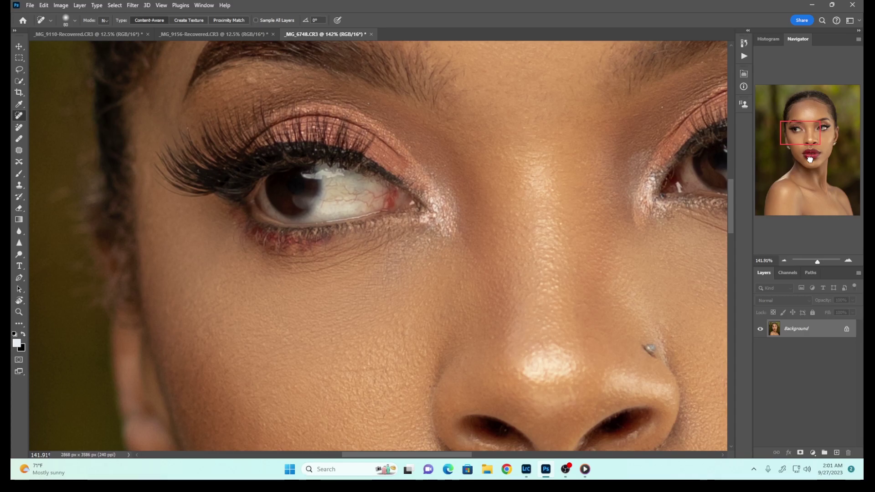
click(781, 261)
click(782, 261)
click(782, 260)
click(782, 260)
click(782, 260)
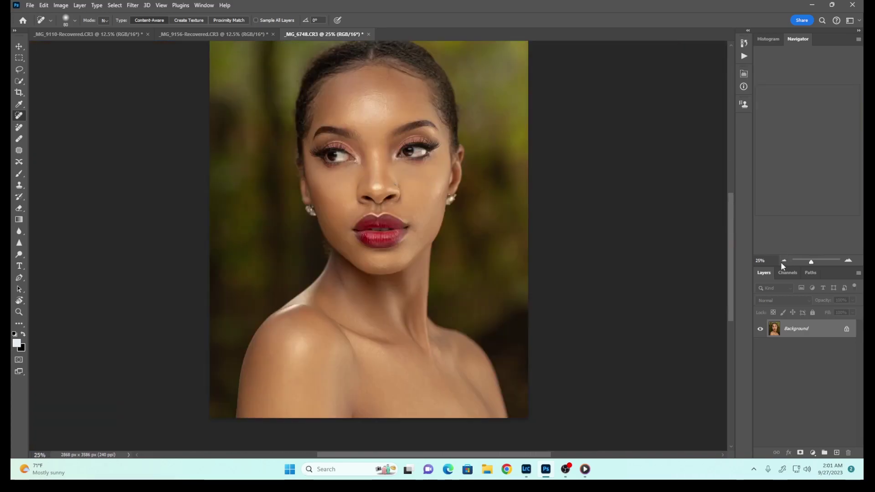
click(782, 262)
click(782, 261)
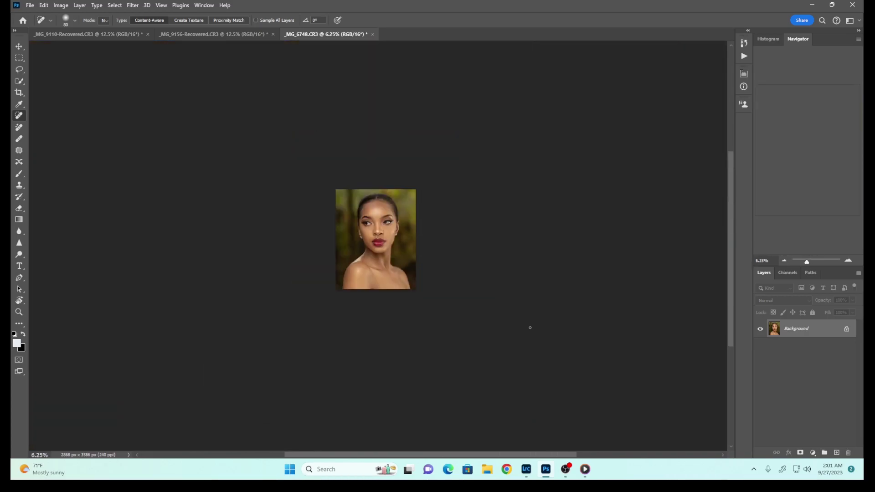
Step: Look at the uncropped portrait in Lightroom Classic, and return to Photoshop
click(526, 469)
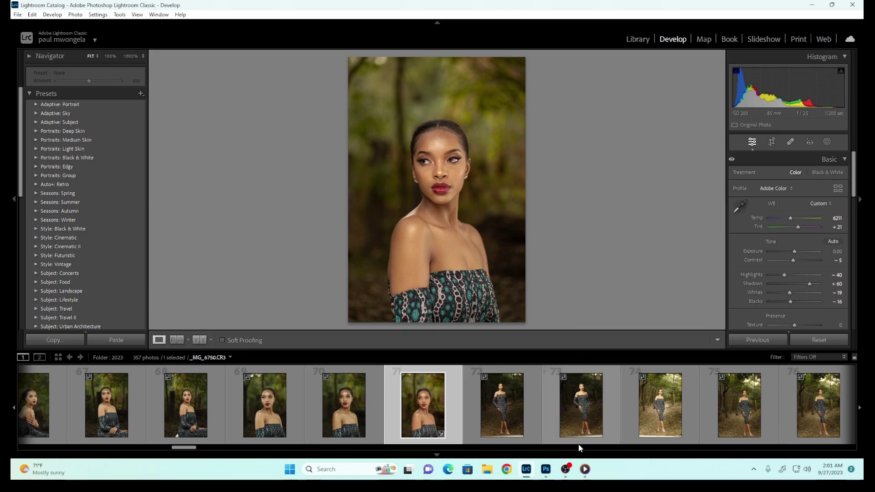
mouse_move(549, 468)
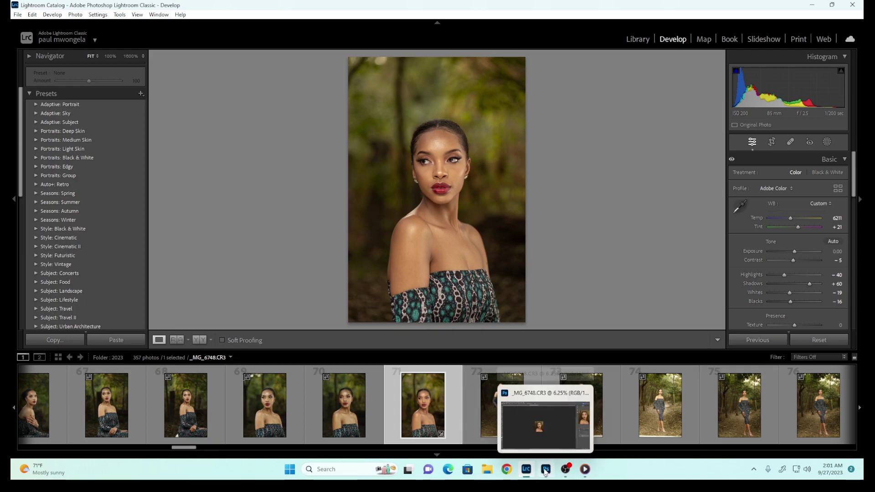
click(548, 463)
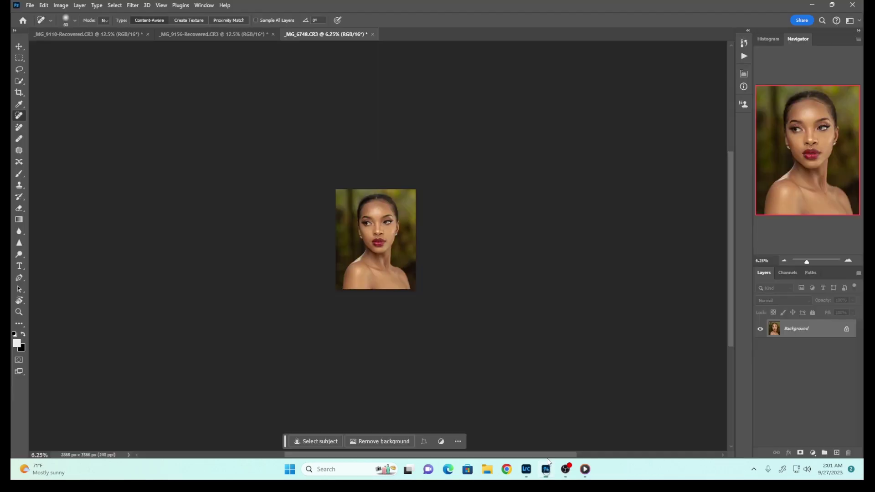
Step: Duplicate the background layer, name the copy "separation", and leave layer filtering off
key(ctrl+0)
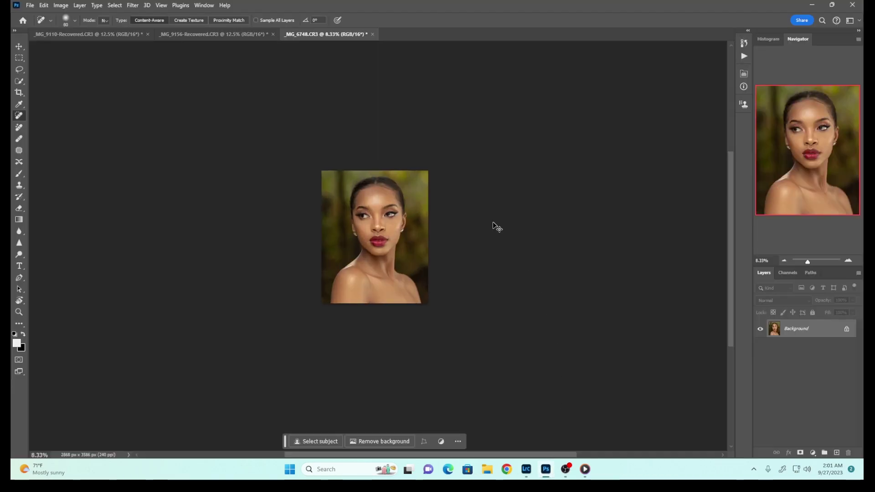
key(ctrl+plus)
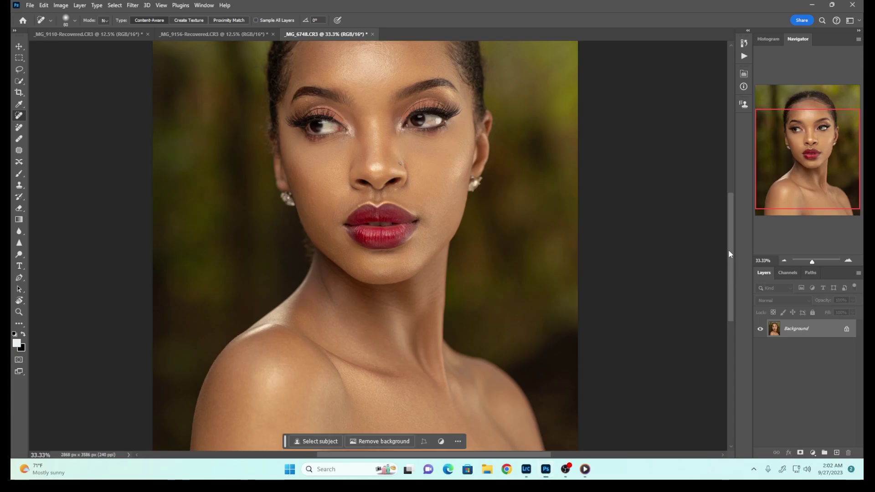
scroll(729, 256, up, 2)
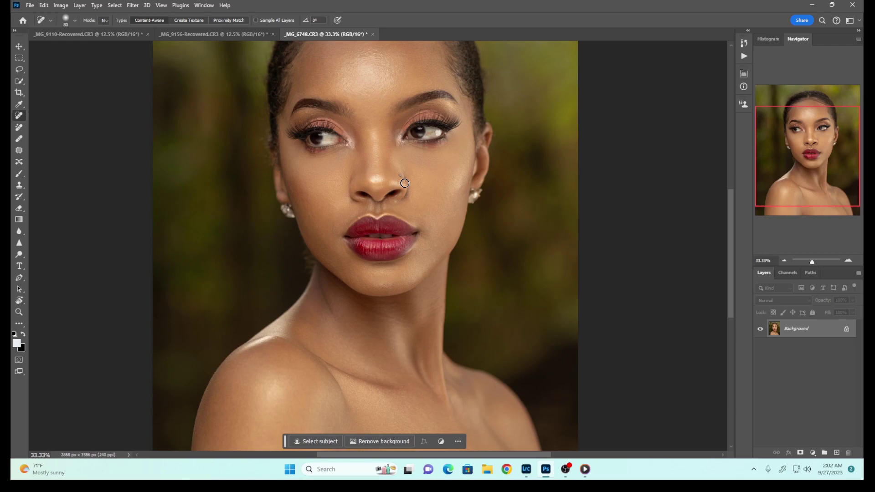
key(ctrl+j)
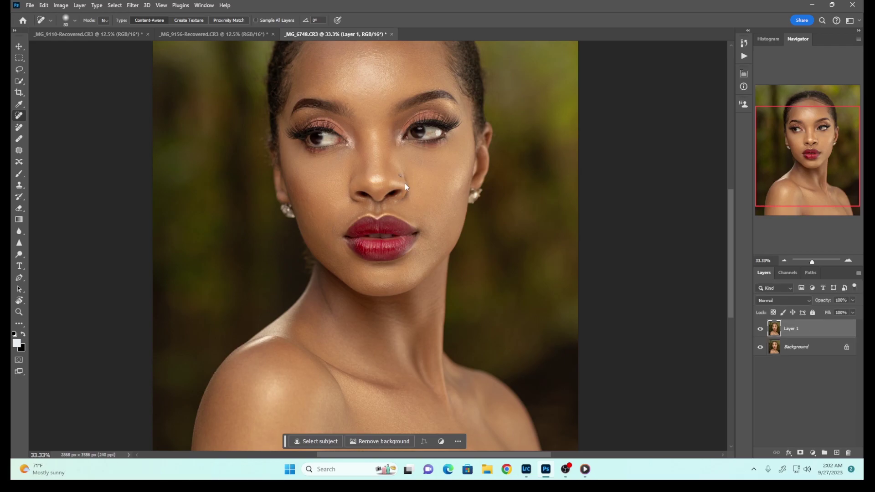
double_click(796, 337)
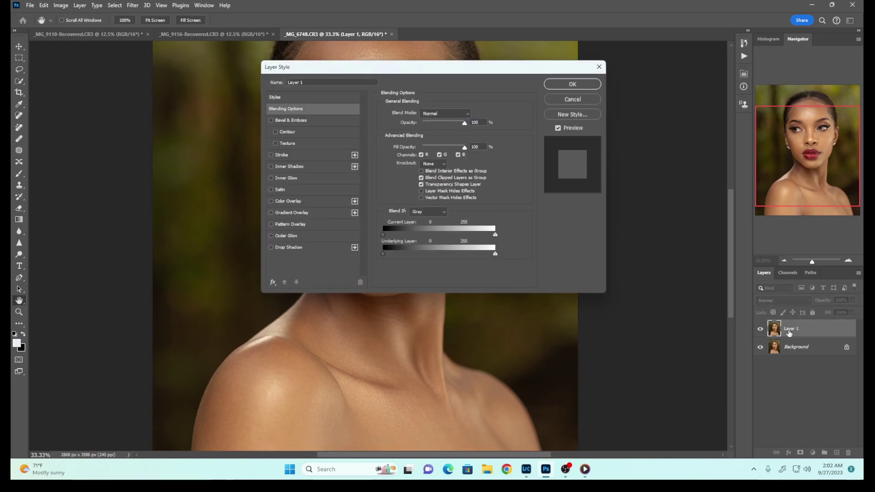
click(572, 100)
key(j)
double_click(795, 335)
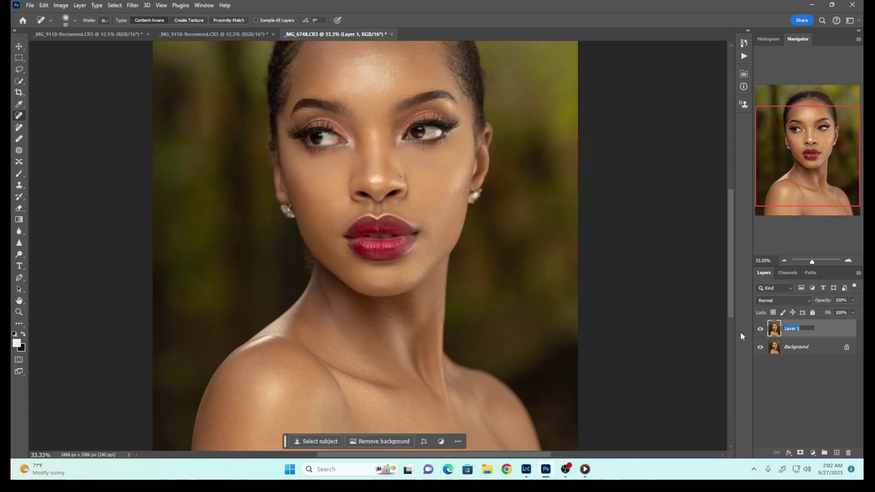
text(se)
text(paration)
click(812, 288)
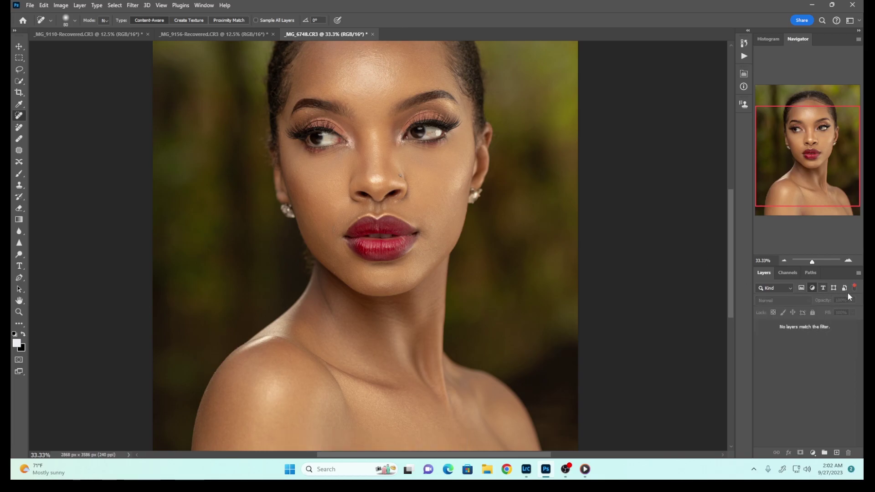
click(854, 289)
Step: Copy the woman from the separation layer onto her own layer and convert that layer to a smart object
click(816, 329)
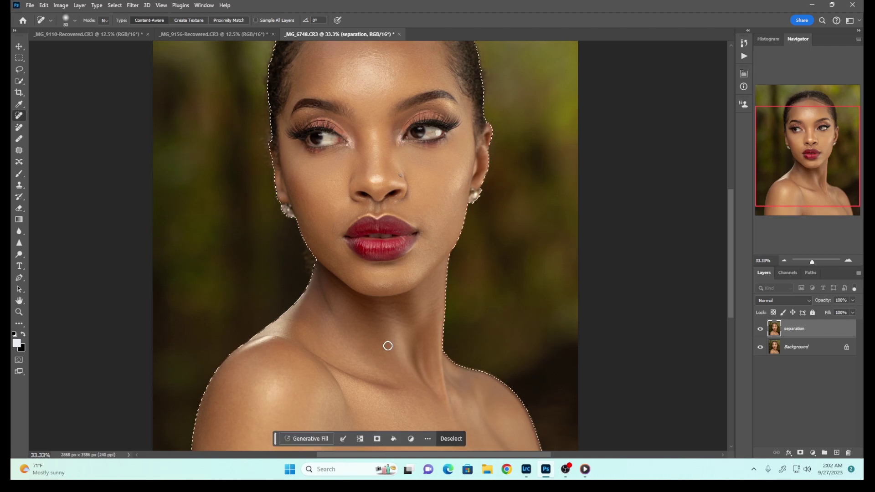
key(ctrl+j)
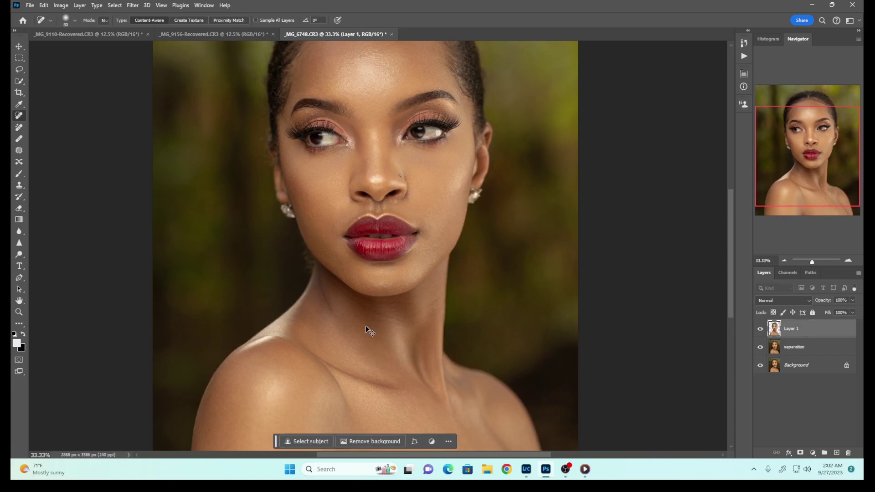
key(ctrl+minus)
key(ctrl+minus)
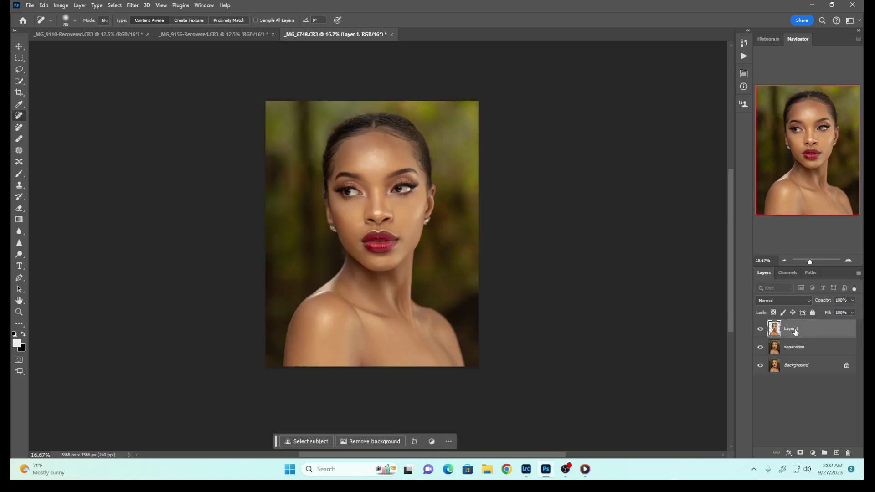
right_click(795, 331)
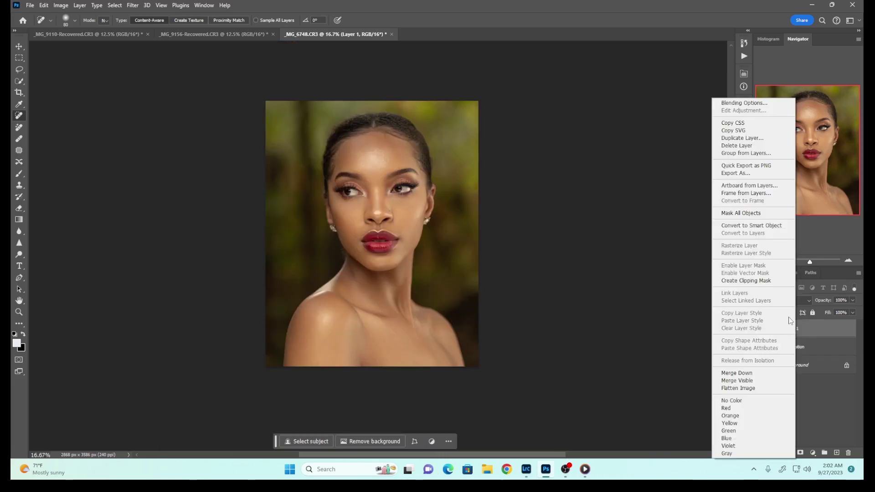
click(748, 226)
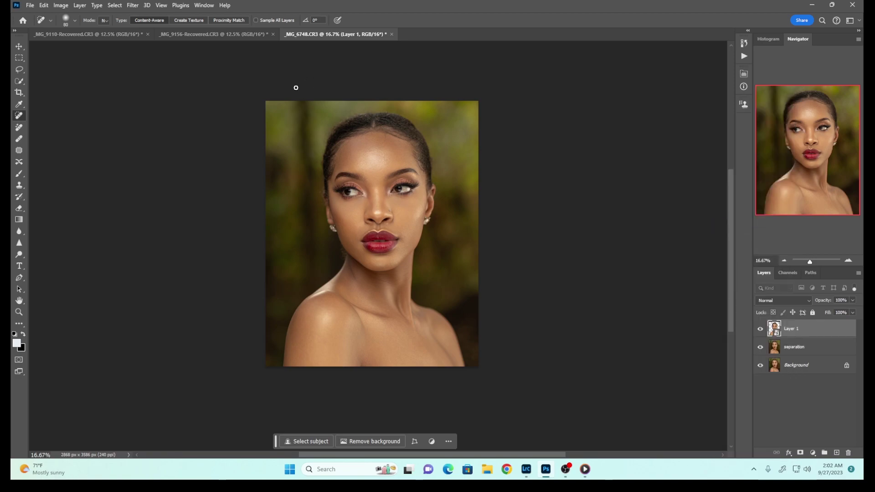
Step: Open the cut-out subject layer in the Camera Raw Filter with the forehead shown at 100%
click(133, 5)
click(156, 72)
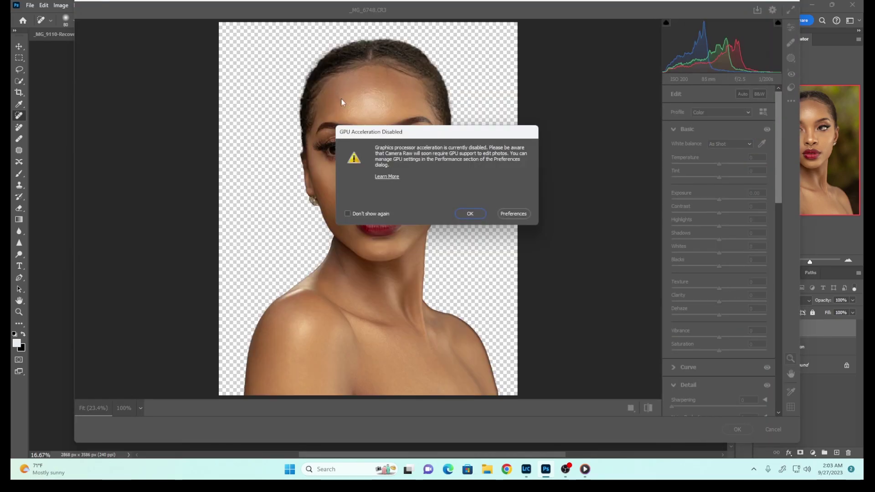
click(474, 215)
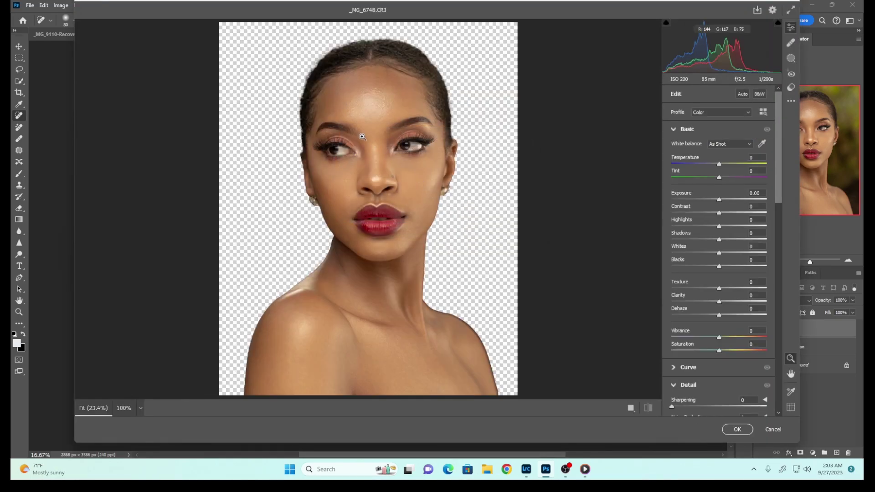
click(365, 132)
click(384, 117)
click(368, 106)
click(360, 123)
click(363, 112)
click(365, 117)
click(365, 106)
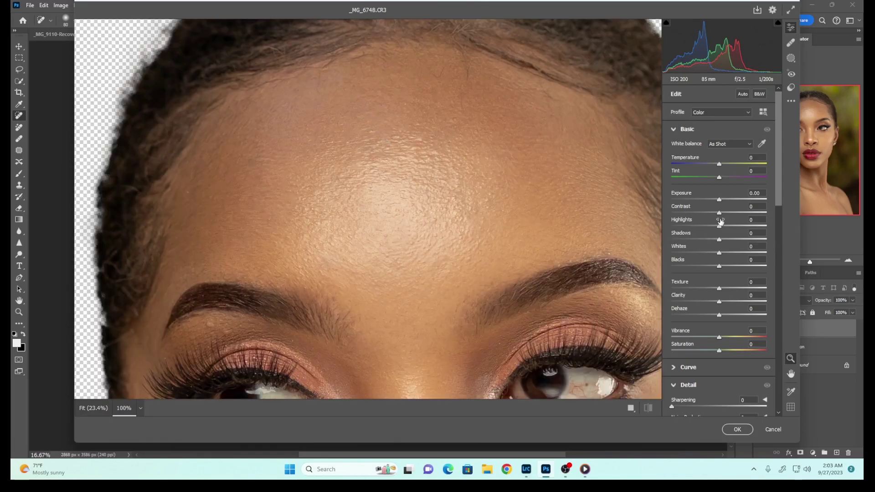
Step: Apply Camera Raw settings to the subject: Temperature +5, Tint +7, Exposure +0.15, Shadows +22, Blacks -7 and Vibrance +8
drag(719, 240, 729, 239)
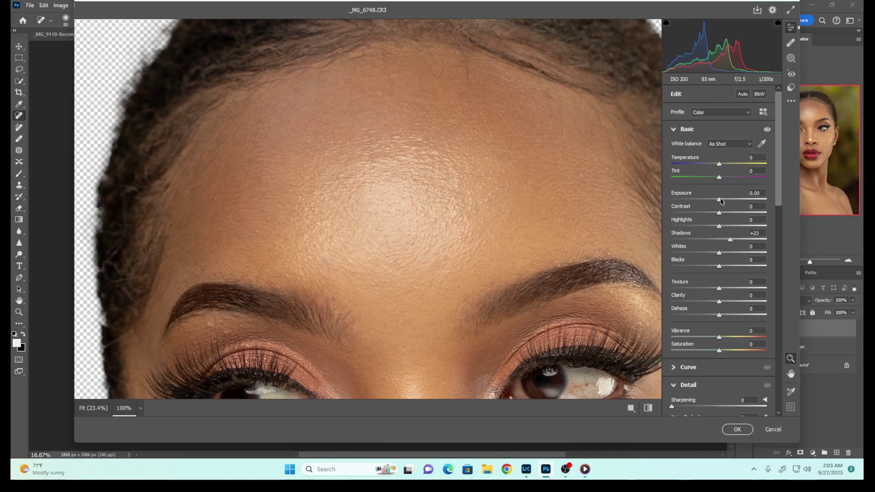
drag(719, 199, 720, 199)
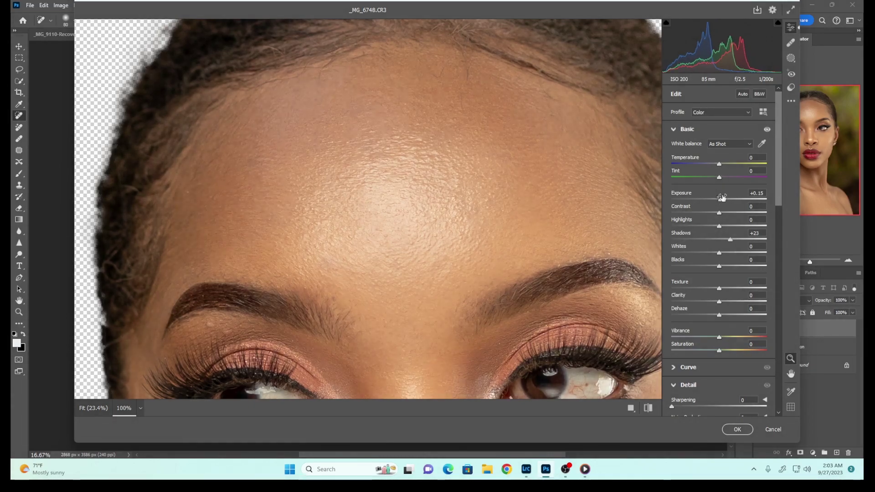
drag(719, 163, 723, 177)
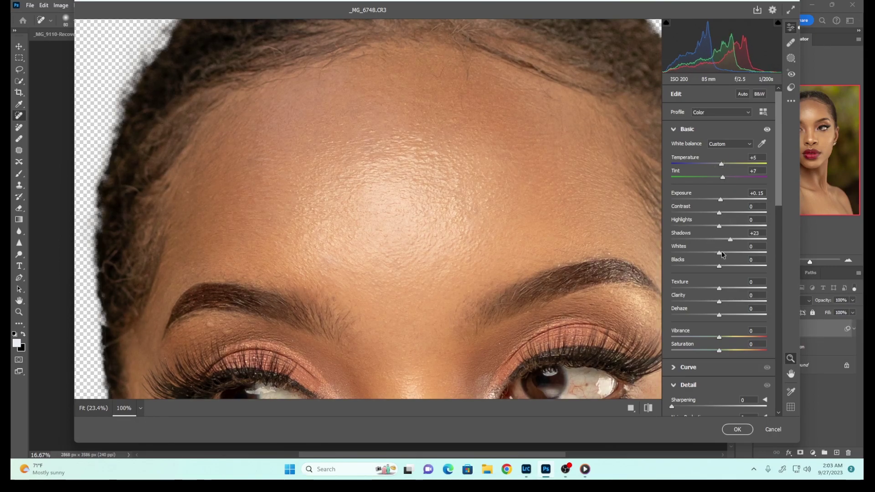
drag(730, 240, 715, 270)
drag(719, 337, 721, 341)
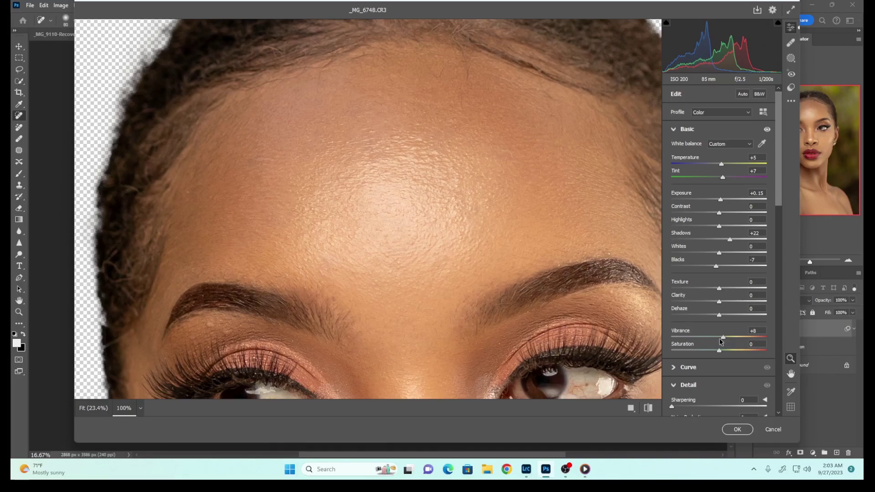
click(465, 312)
click(749, 428)
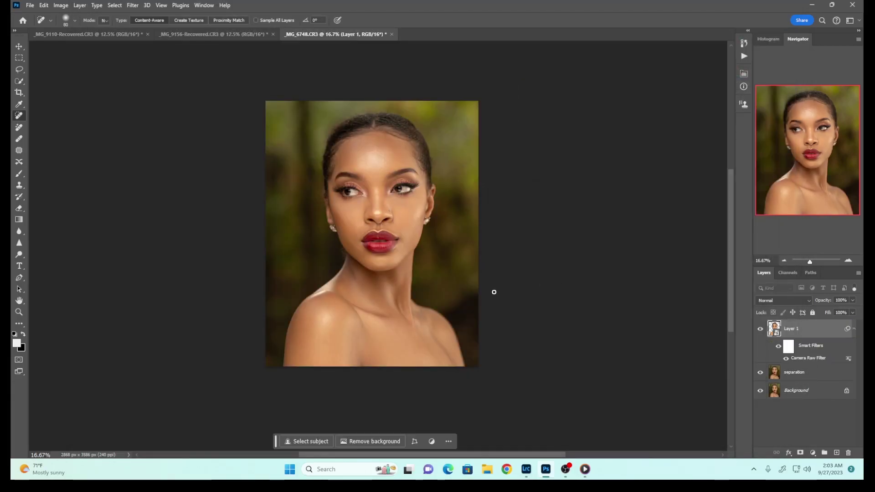
Step: Lower the subject layer's opacity to 76% and stamp all visible layers into a new layer
click(760, 330)
click(760, 330)
click(852, 300)
drag(855, 311, 842, 313)
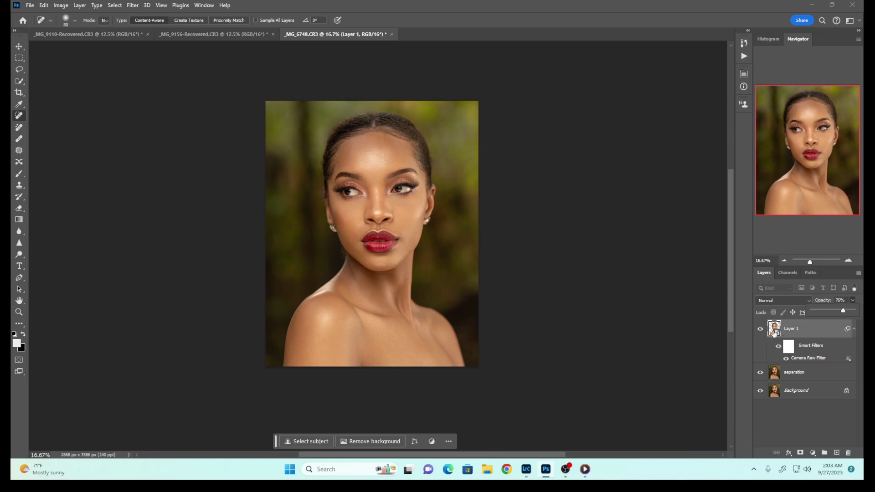
key(ctrl+shift+alt+e)
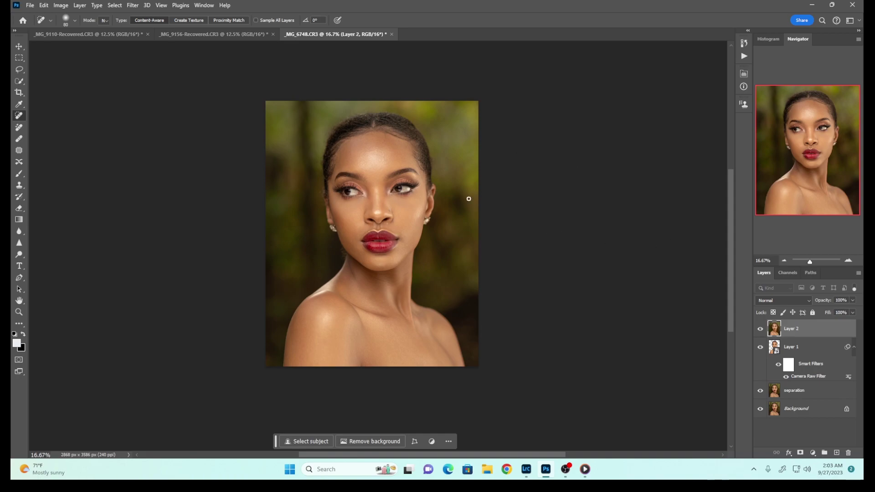
Step: Copy everything except the subject from the stamped layer onto a separate layer and convert it to a smart object
click(115, 5)
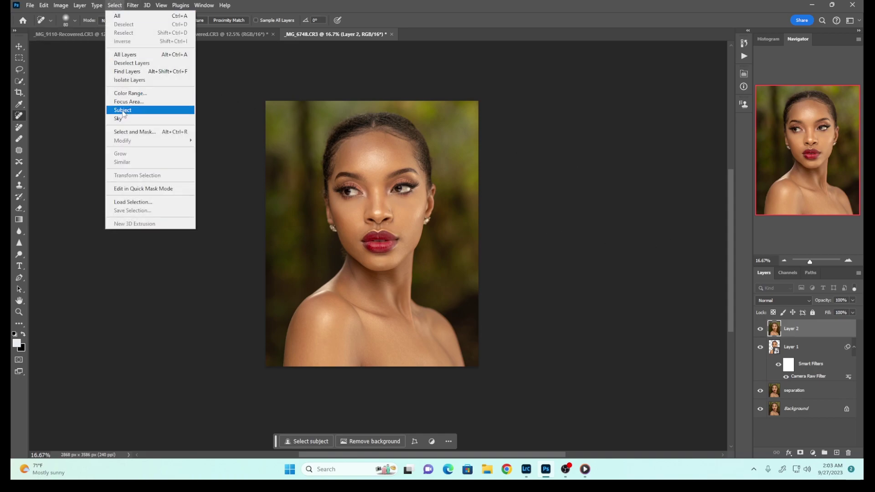
click(123, 110)
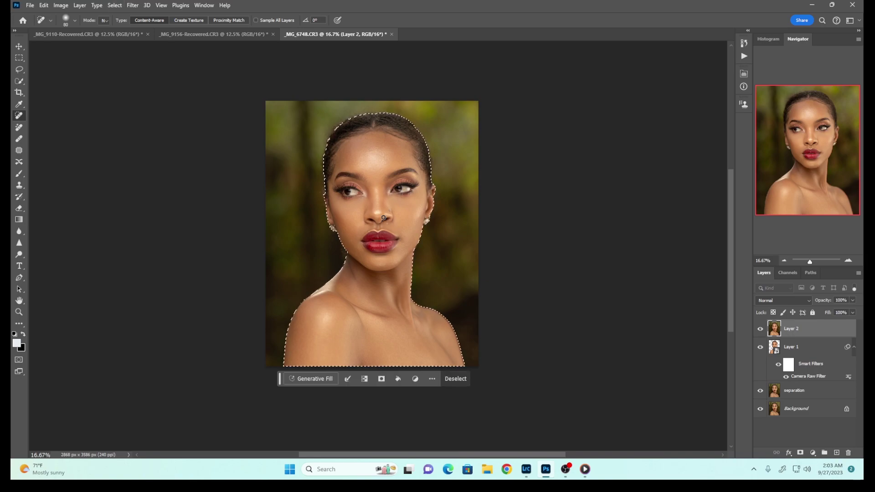
key(ctrl+shift+i)
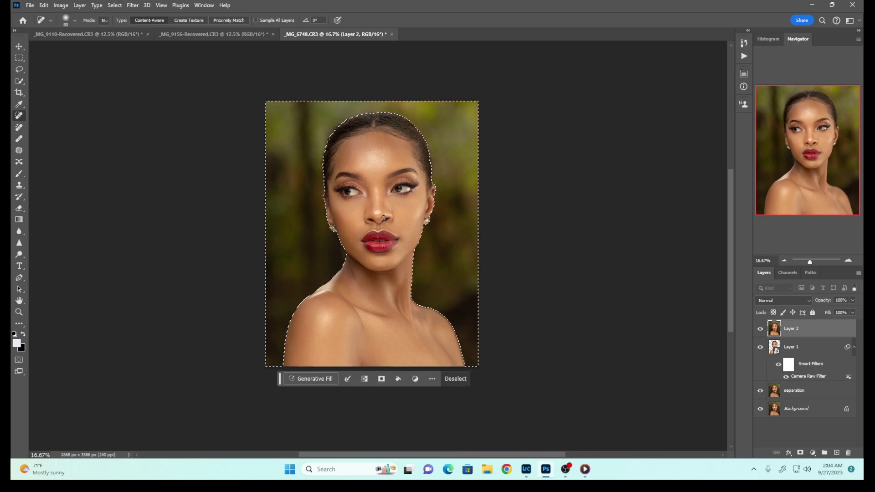
key(ctrl+j)
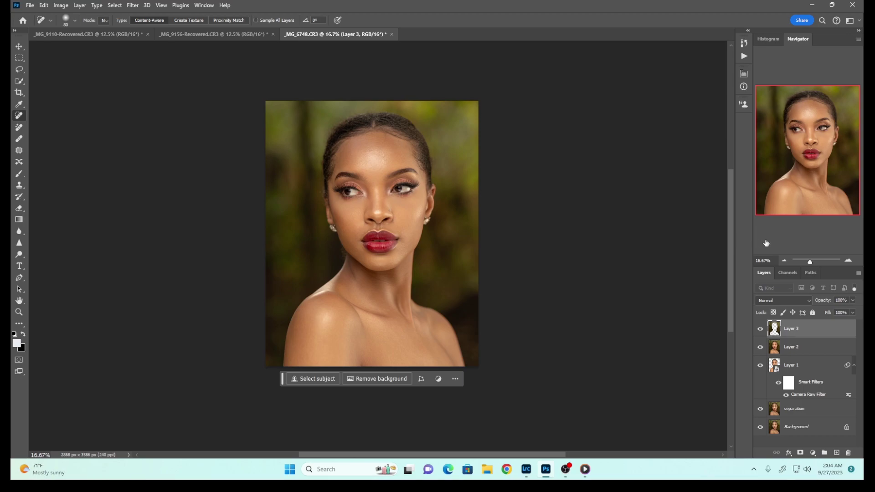
right_click(789, 330)
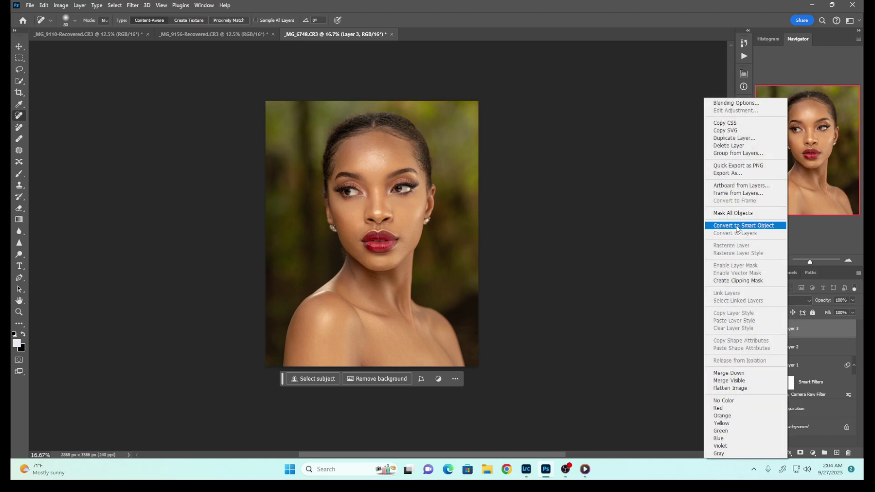
click(737, 229)
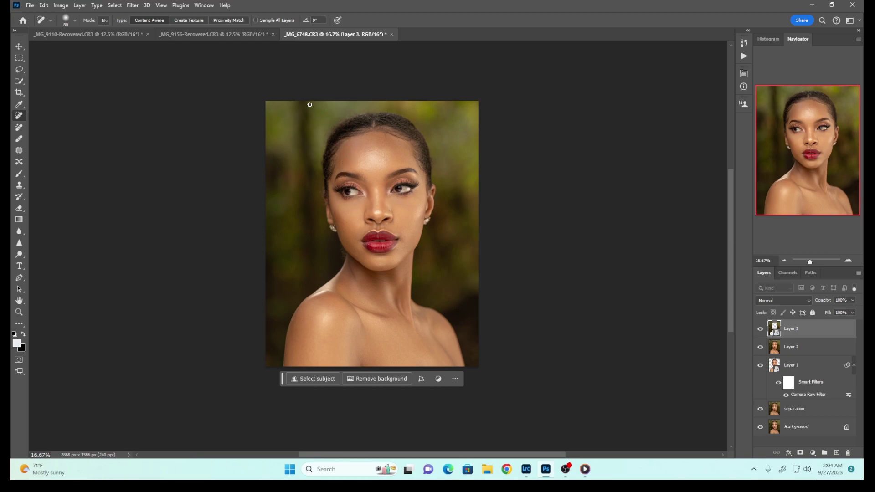
Step: Mute the backdrop layer with the Camera Raw Filter, using Clarity -19, Saturation -38 and Exposure -0.35
click(133, 5)
click(155, 74)
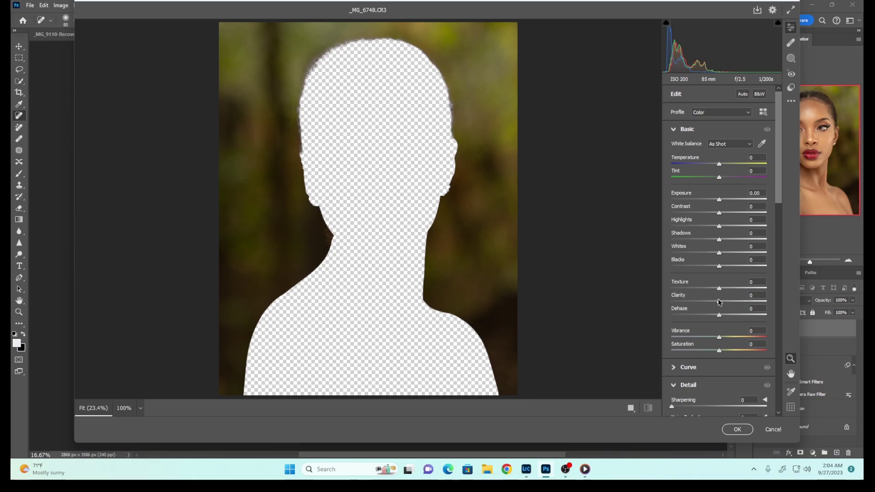
drag(718, 303, 710, 303)
drag(716, 352, 700, 352)
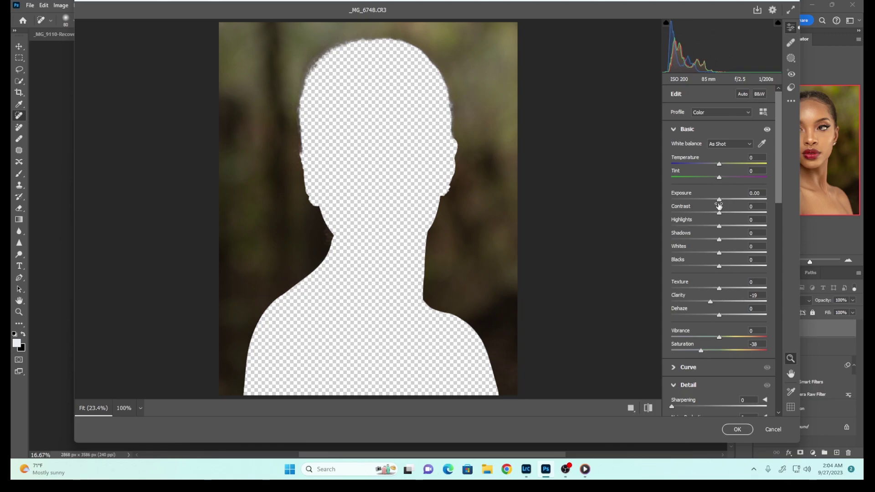
drag(720, 201, 716, 201)
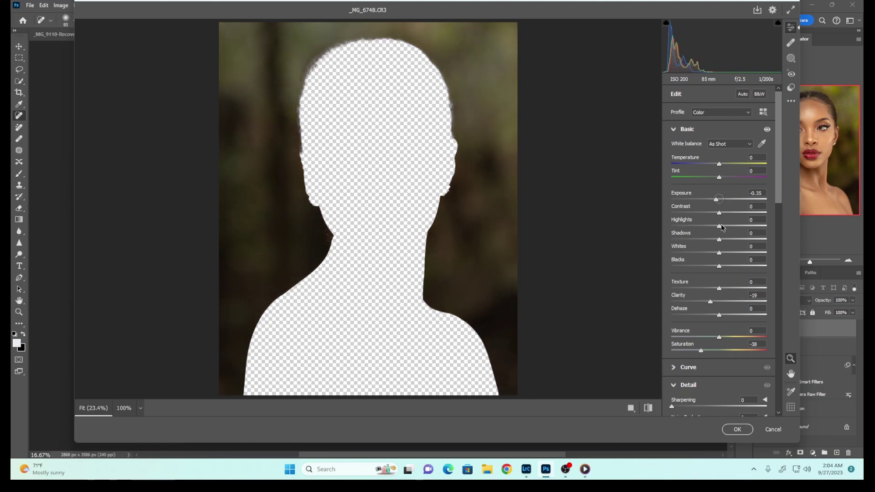
click(749, 430)
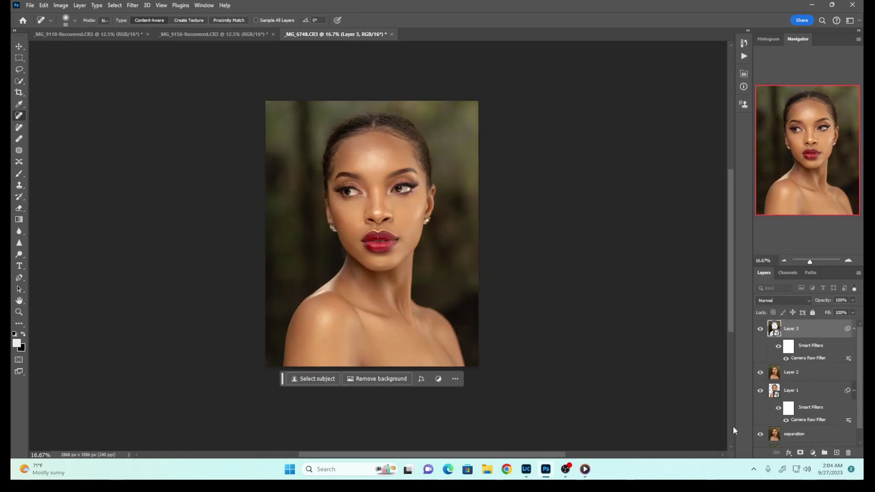
Step: Compare the portrait with and without the muted backdrop layer, and lower that layer's opacity to 59%
click(760, 329)
click(760, 328)
click(760, 329)
click(760, 329)
click(760, 329)
click(760, 329)
click(760, 329)
click(853, 300)
drag(839, 313, 836, 312)
Step: Recheck the portrait by toggling layer visibility, and stamp all visible layers into a new top layer
click(760, 372)
click(760, 373)
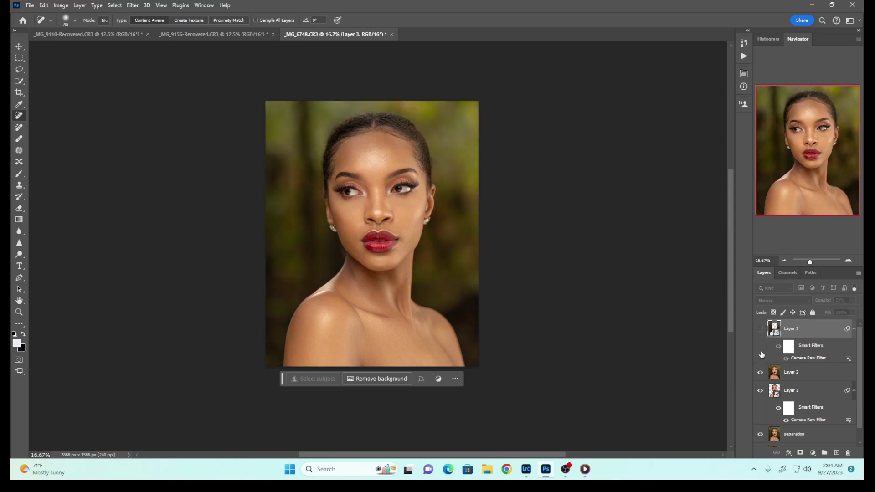
click(760, 372)
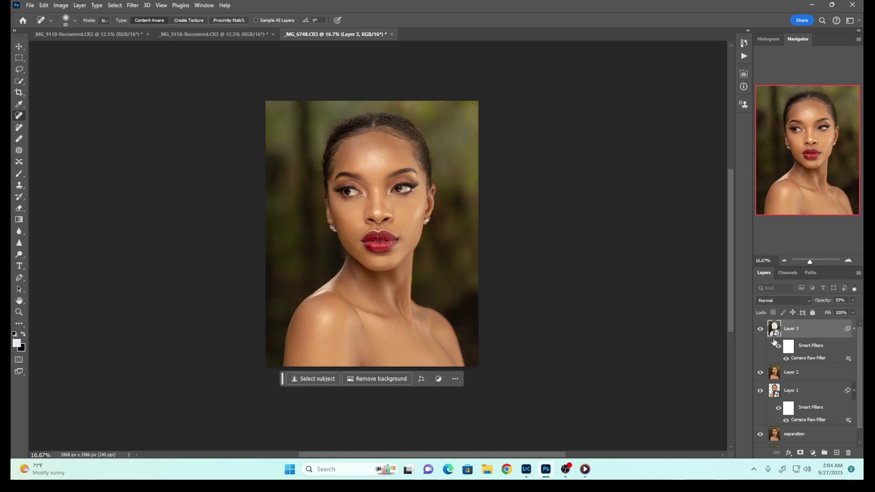
key(ctrl+shift+alt+e)
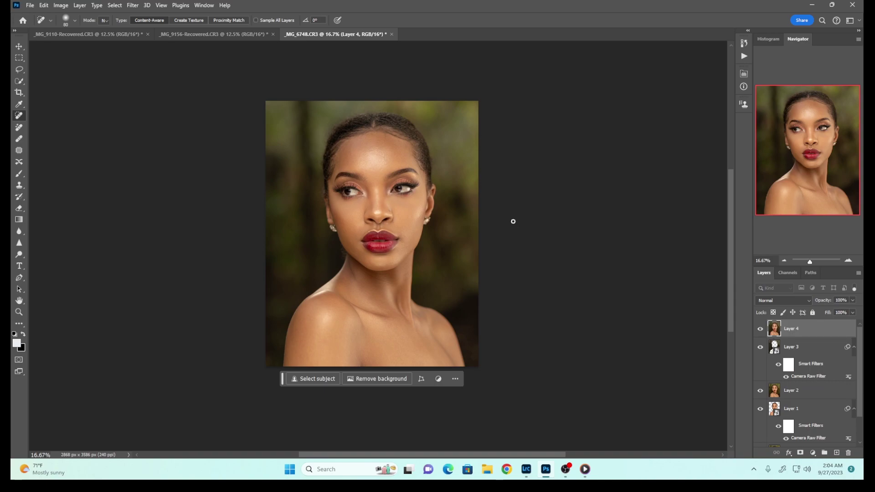
Step: Duplicate the stamped top layer, name the duplicate "texture", and name the original below it "color"
key(ctrl+j)
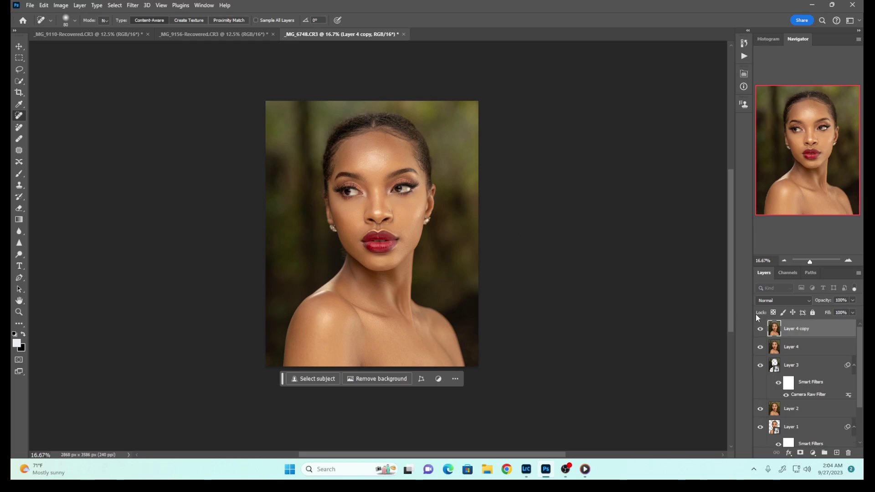
double_click(791, 329)
text(text)
text(ure)
double_click(794, 348)
text(color)
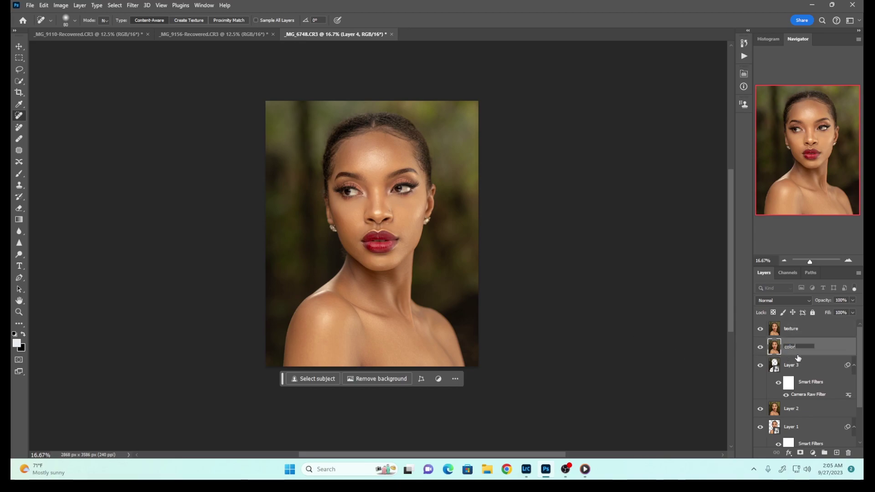
key(Return)
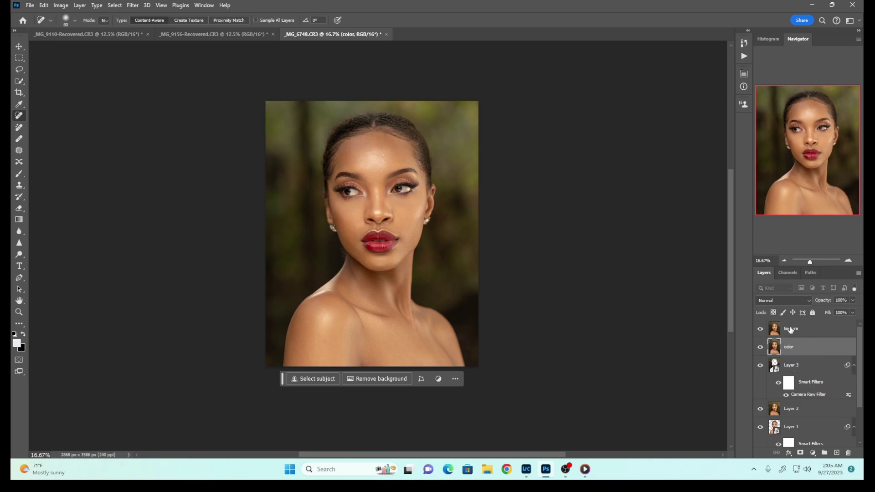
Step: Hide the texture layer and open a Gaussian Blur for the color layer
click(792, 329)
click(760, 329)
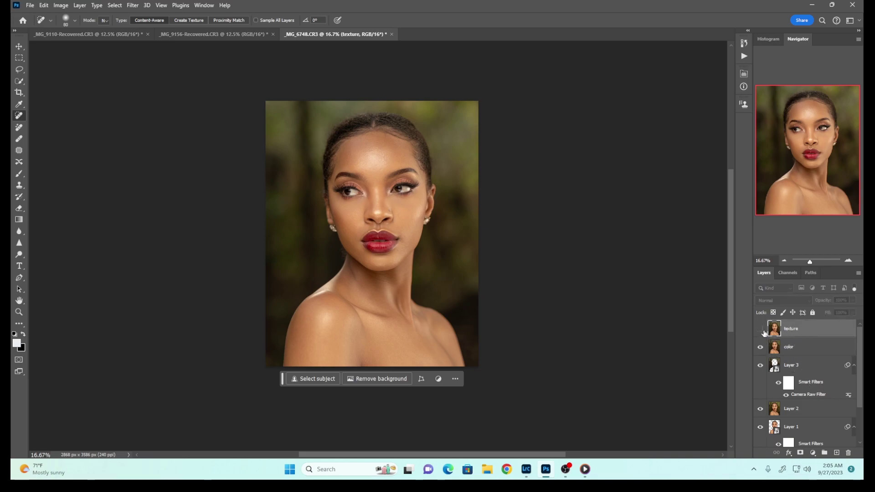
click(791, 352)
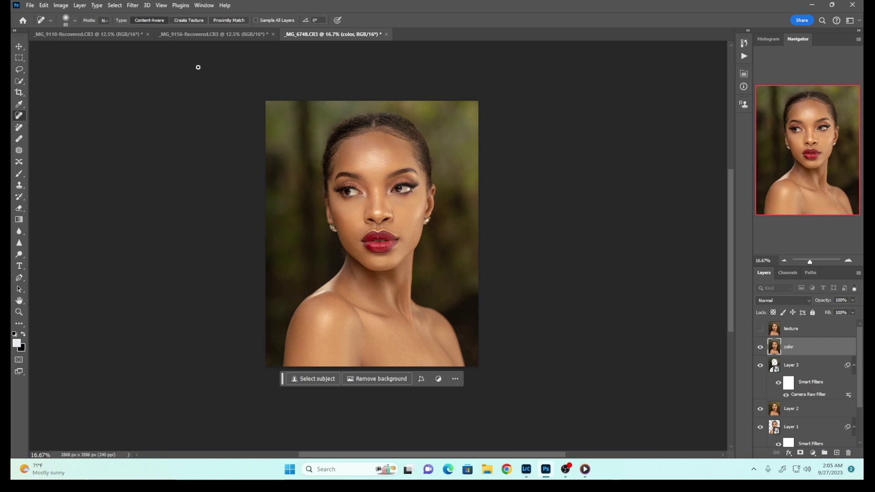
click(133, 5)
mouse_move(152, 124)
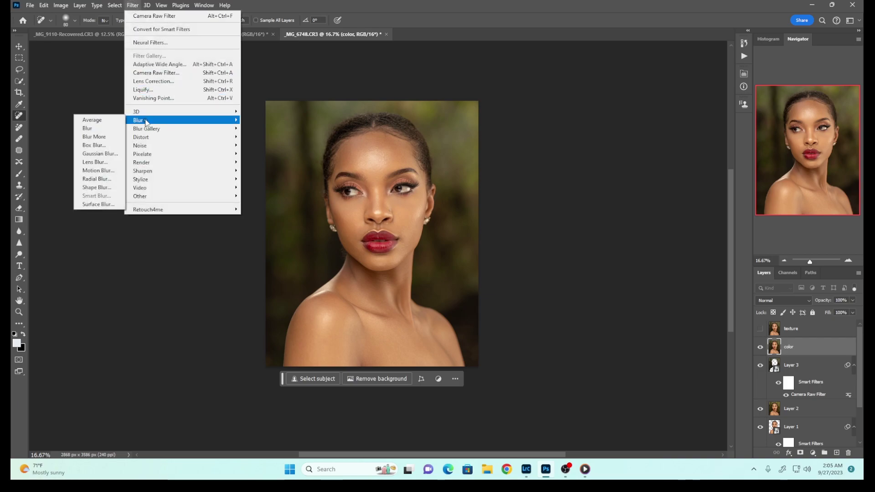
click(112, 152)
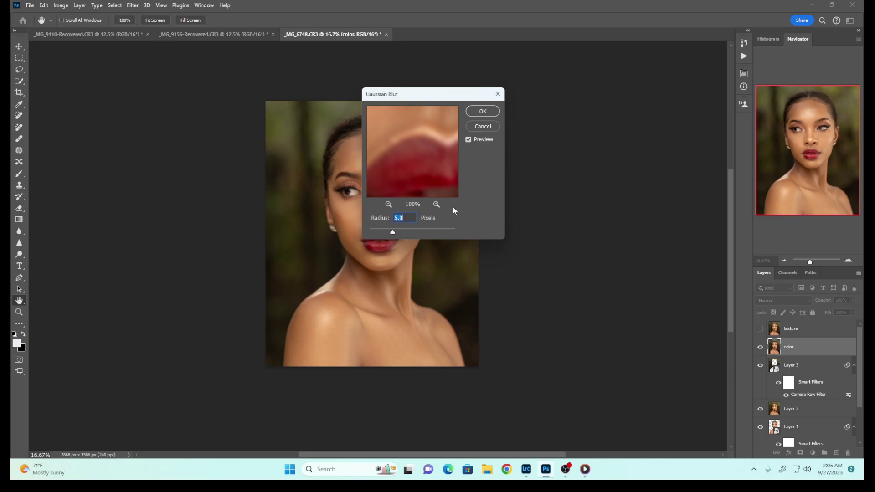
Step: Examine the skin around the lips and forehead in the blur preview while varying the radius
key(ctrl+plus)
key(ctrl+plus)
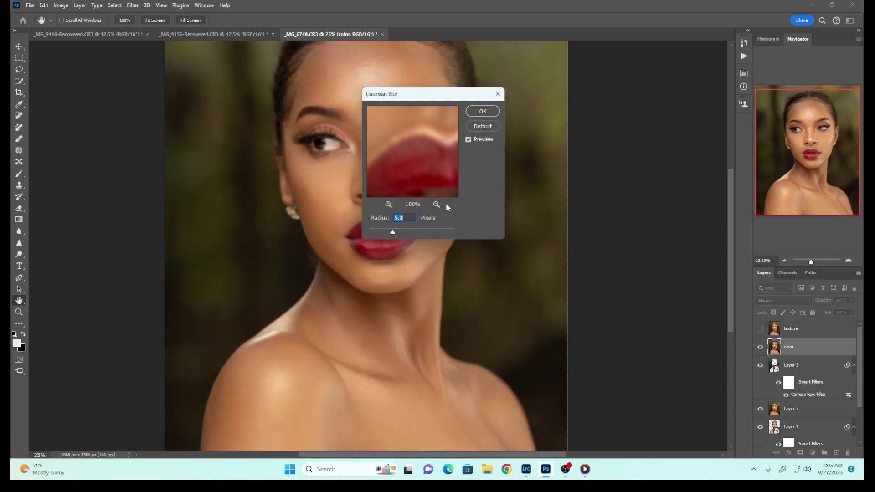
key(ctrl+plus)
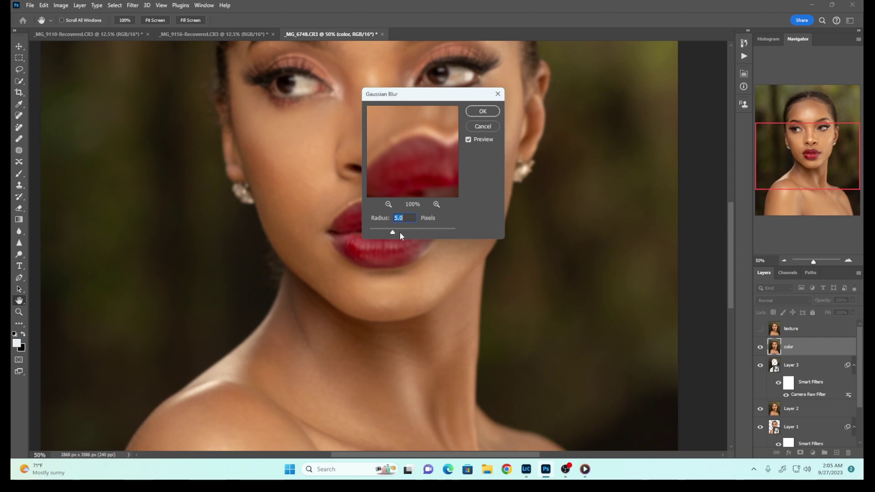
drag(392, 232, 395, 232)
drag(387, 136, 406, 196)
drag(405, 152, 418, 207)
drag(406, 137, 410, 205)
click(387, 207)
click(388, 205)
drag(411, 154, 412, 178)
drag(428, 137, 420, 197)
drag(428, 161, 422, 157)
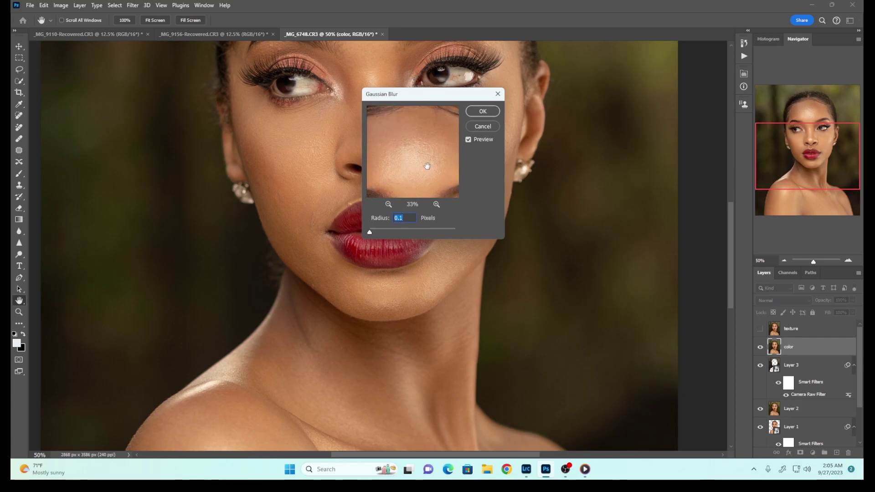
Step: Blur the color layer with a Gaussian Blur radius of 5.6 pixels, checking the effect on the whole face
drag(379, 233, 397, 233)
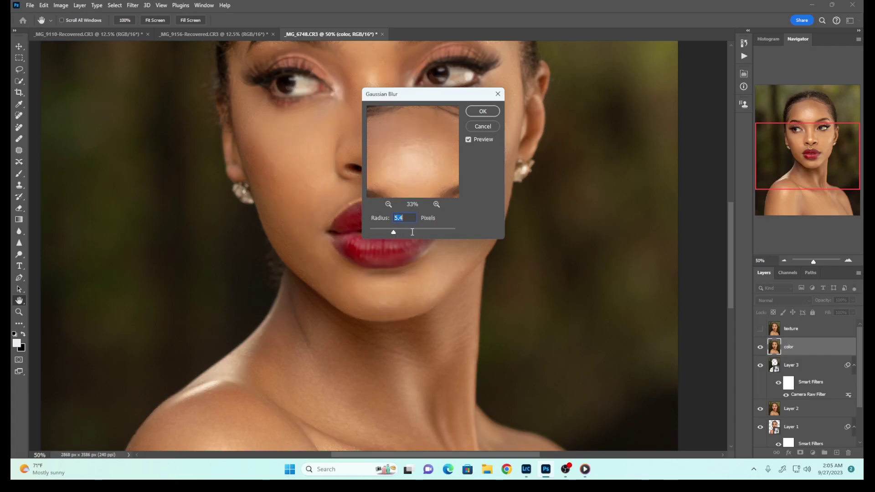
drag(394, 232, 394, 233)
click(388, 204)
click(388, 204)
click(388, 204)
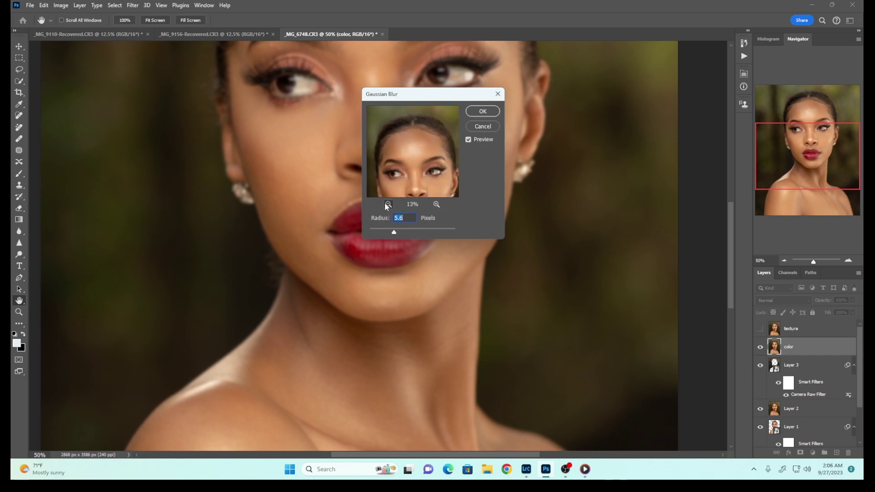
click(389, 204)
click(389, 204)
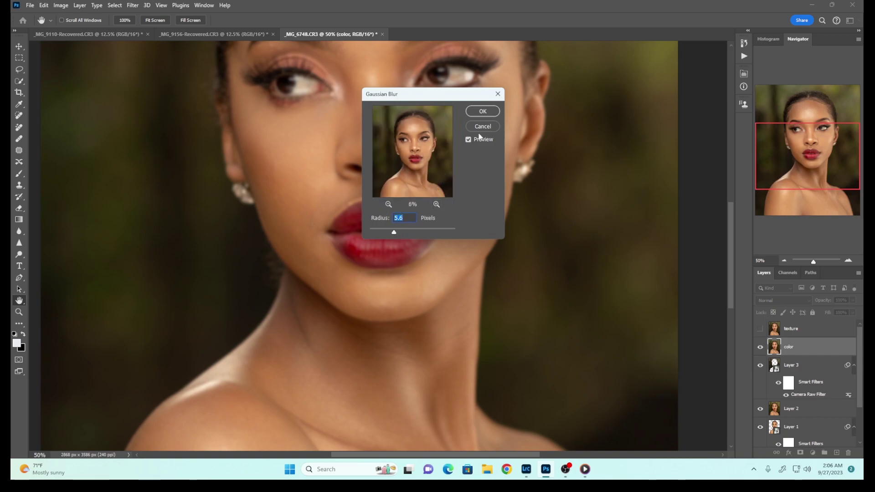
click(482, 111)
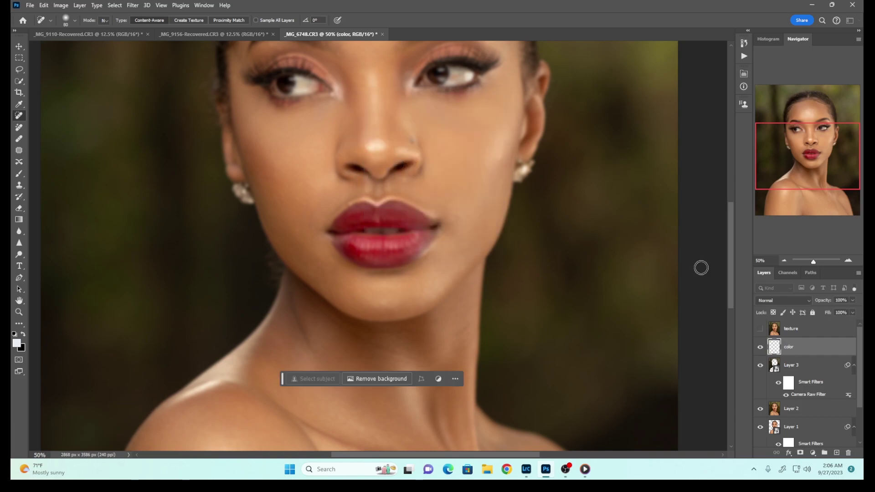
Step: Show the texture layer again and make it the active layer
click(760, 328)
click(791, 332)
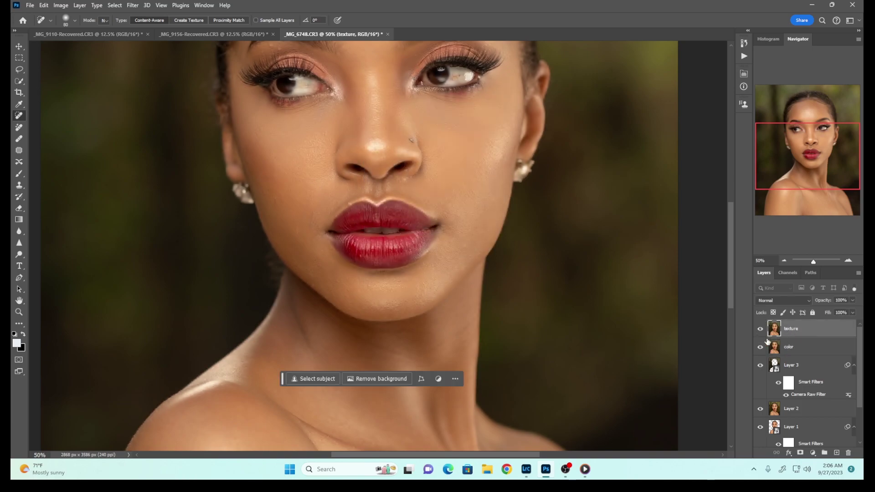
click(60, 5)
click(80, 145)
click(518, 129)
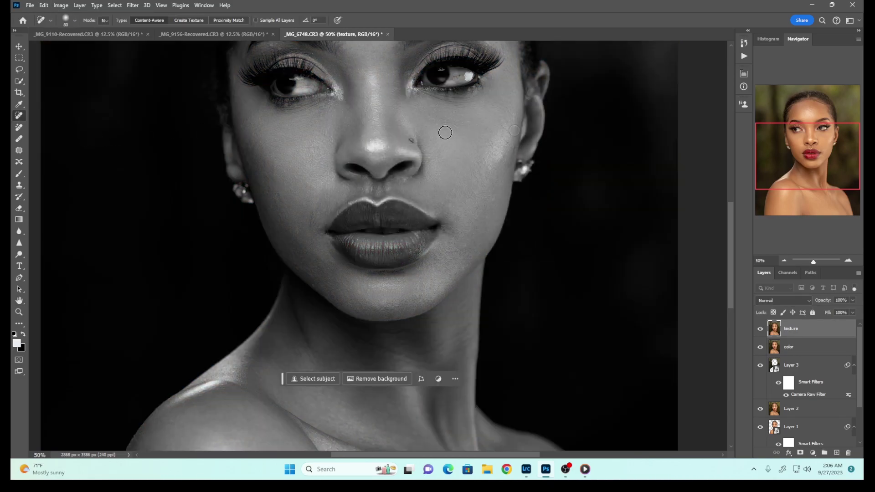
Step: Run Apply Image on the texture layer with the color layer as source, inverted, using Add blending at Scale 2 and Offset 0
click(60, 5)
click(73, 137)
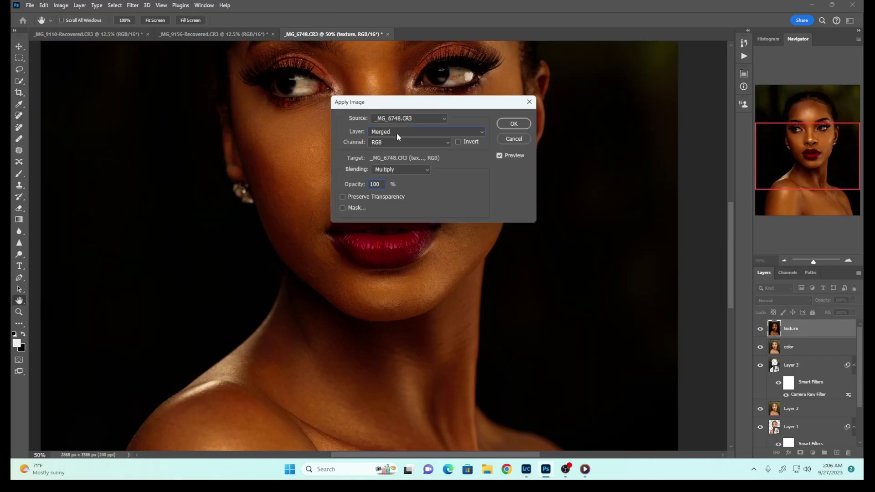
click(397, 132)
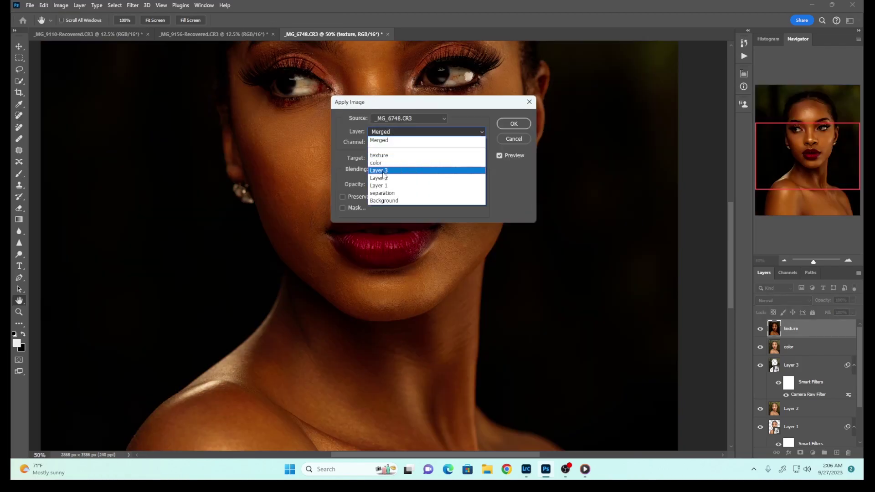
click(380, 163)
click(403, 169)
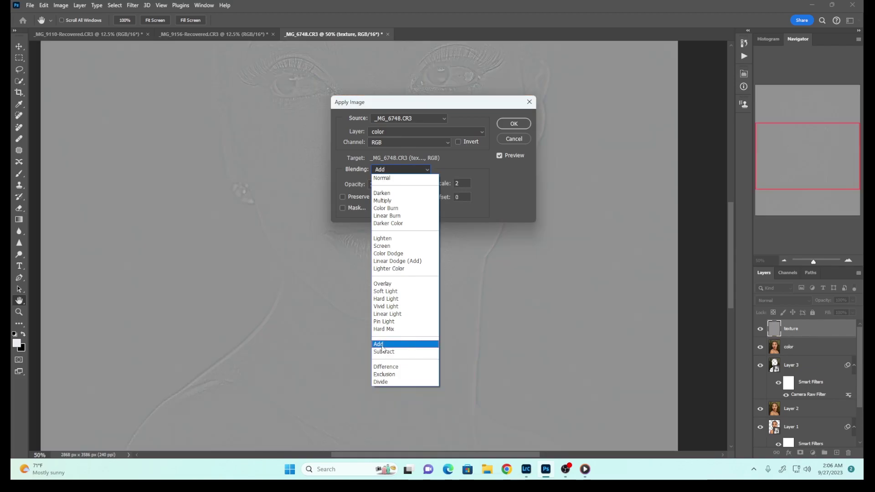
click(379, 344)
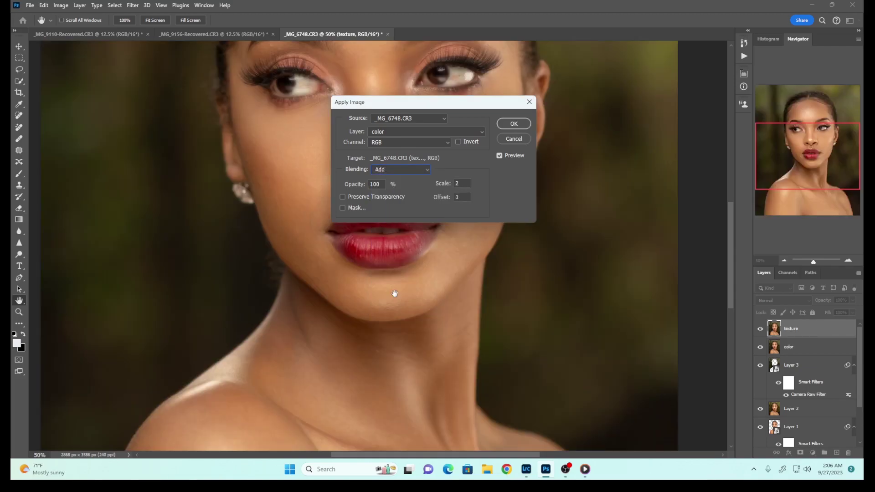
click(458, 142)
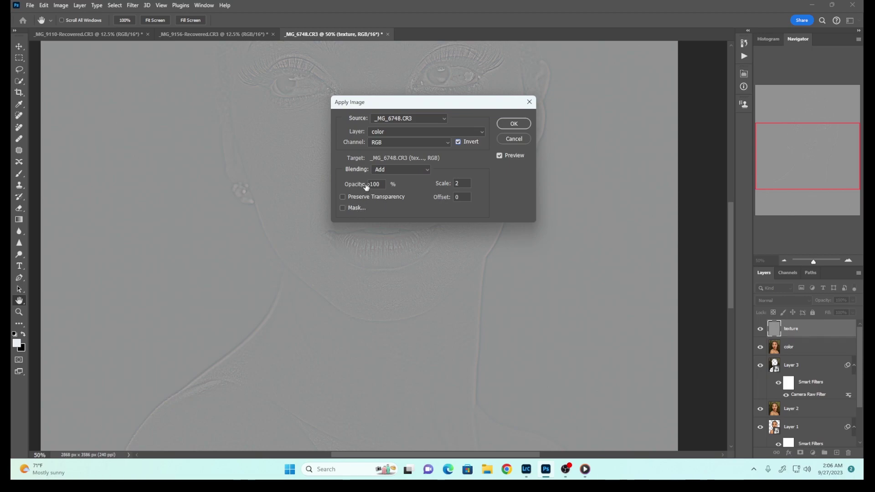
click(507, 128)
Step: Set the texture layer's blend mode to Linear Light
key(j)
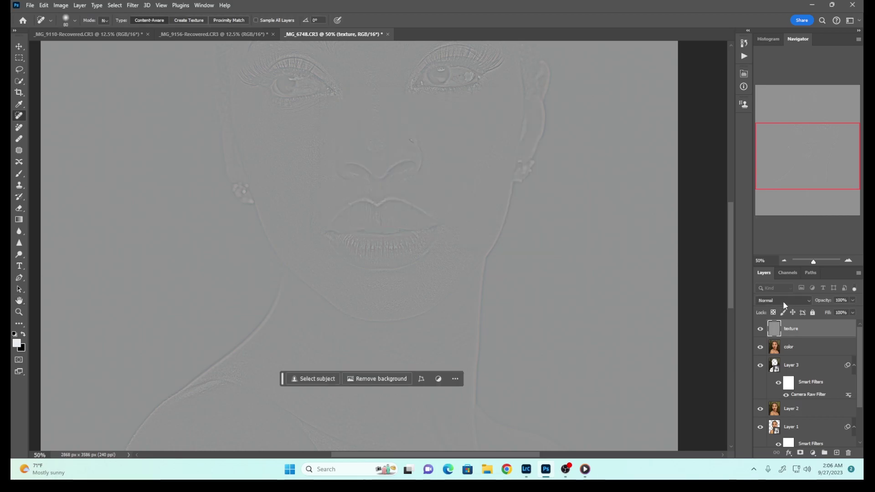
click(783, 300)
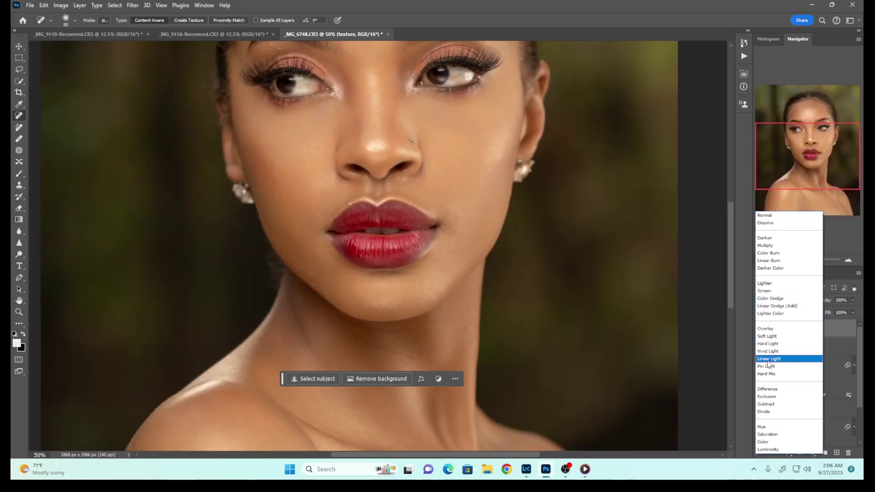
click(769, 358)
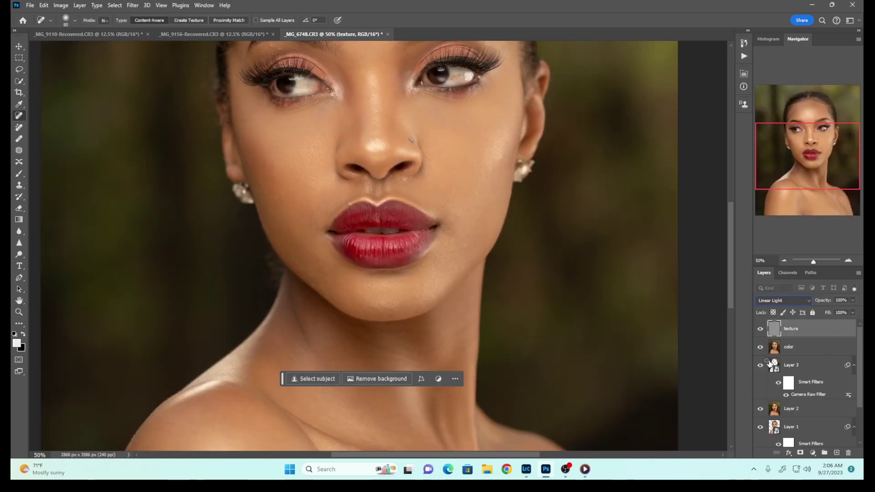
Step: Add a Black & White adjustment layer above the texture layer
click(812, 453)
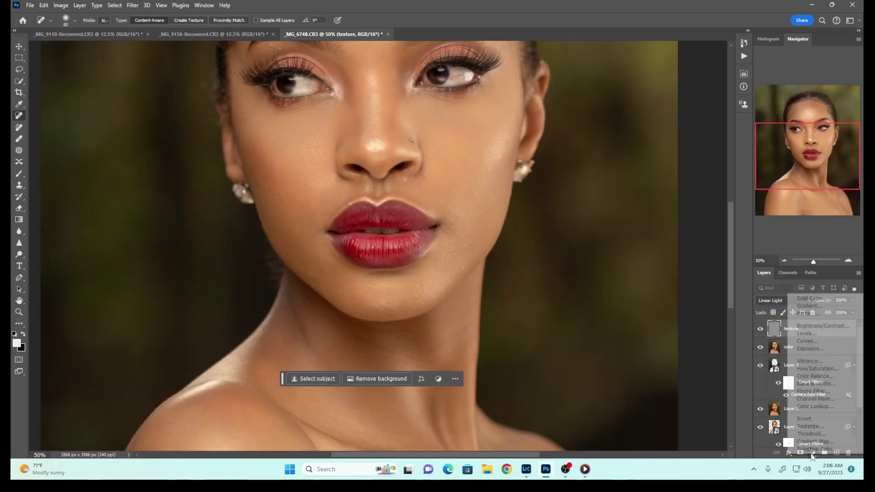
click(815, 385)
mouse_move(678, 132)
mouse_down()
mouse_move(658, 134)
mouse_move(665, 133)
mouse_up()
click(719, 71)
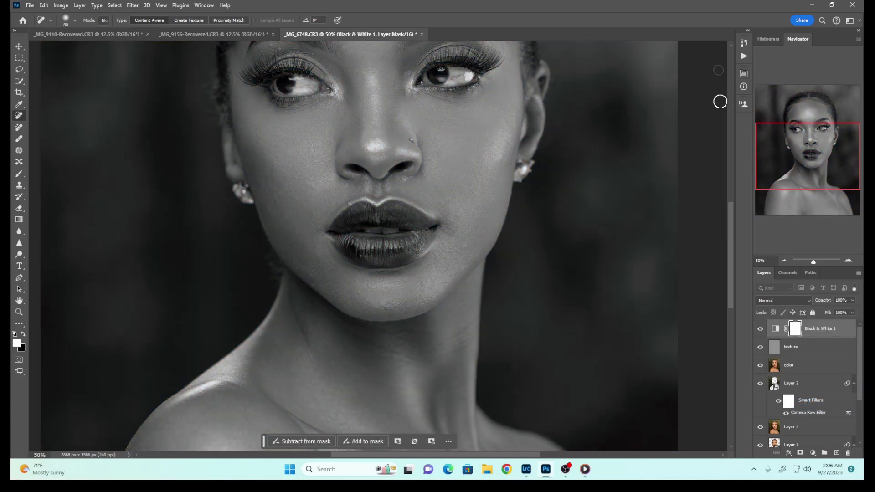
Step: Group the texture and color layers and name the group "frfequenxy separation"
click(803, 347)
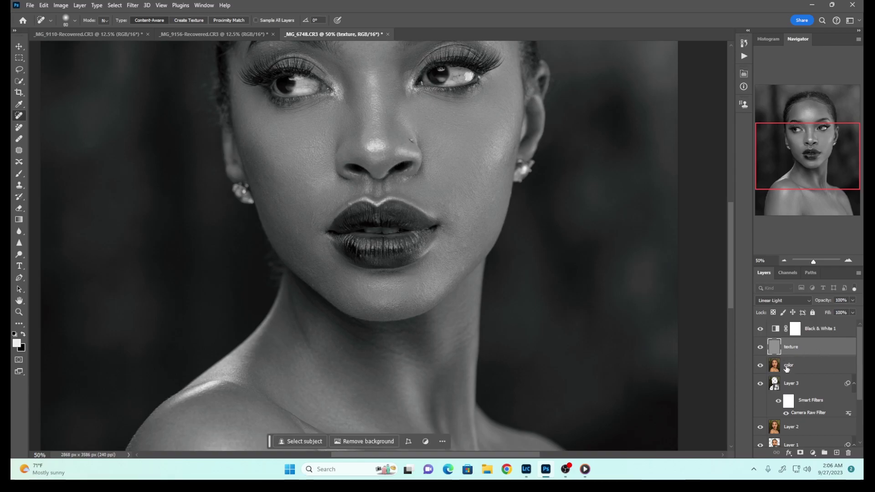
shift+click(790, 366)
key(ctrl+g)
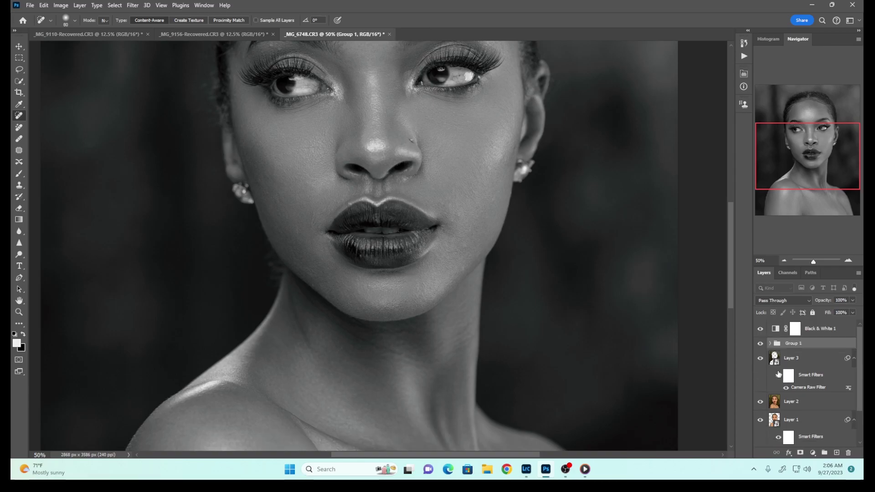
double_click(793, 345)
text(frfequenxy separation)
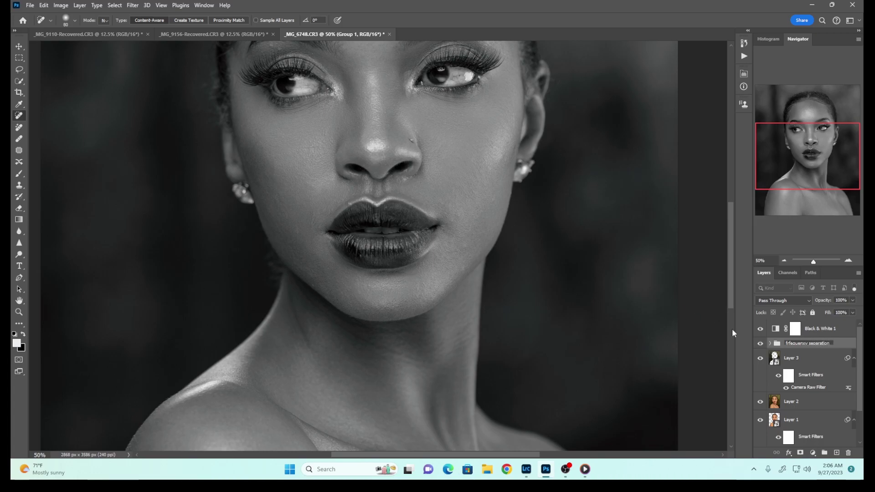
key(Return)
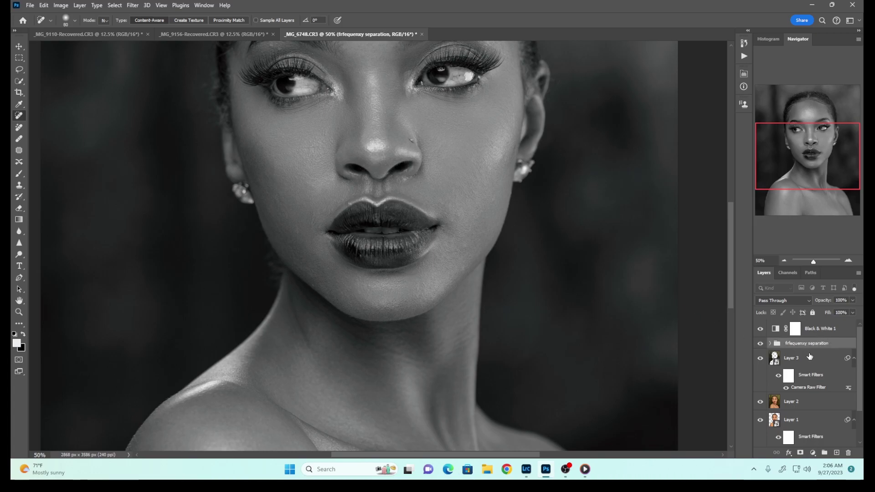
Step: Hide the texture layer inside the separation group, and make the color layer active with the Mixer Brush tool
click(770, 345)
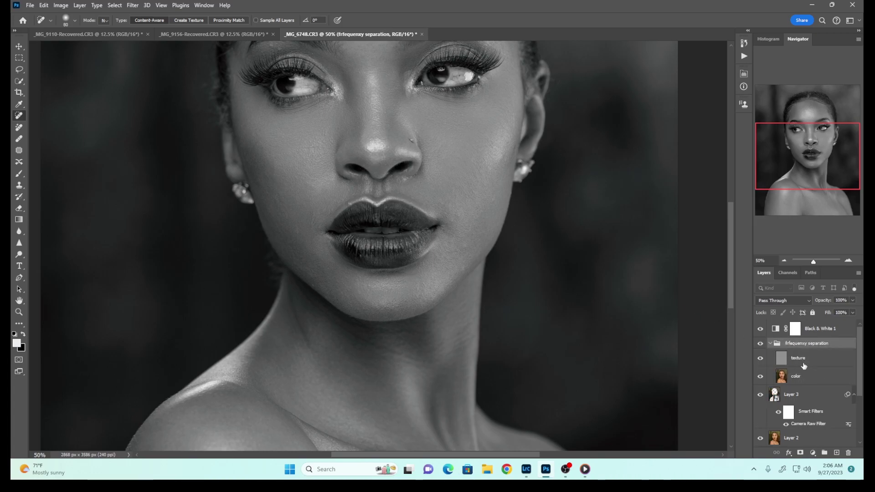
click(796, 377)
drag(729, 295, 731, 276)
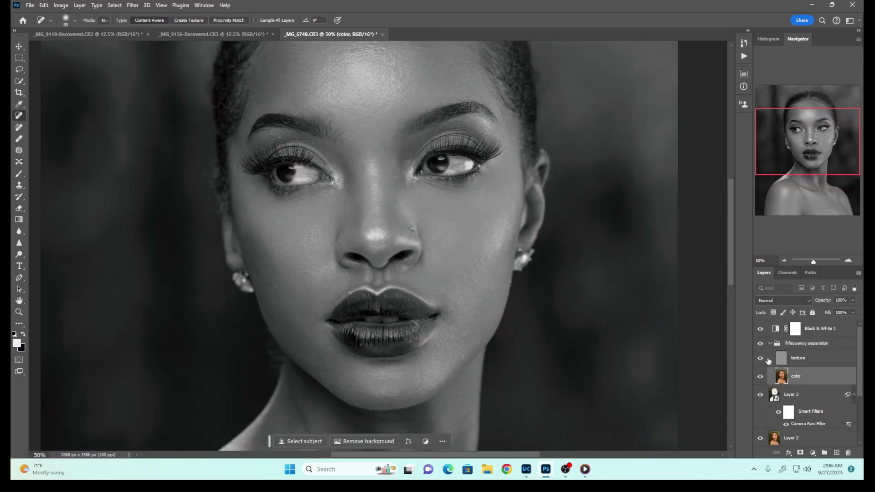
click(759, 359)
key(g)
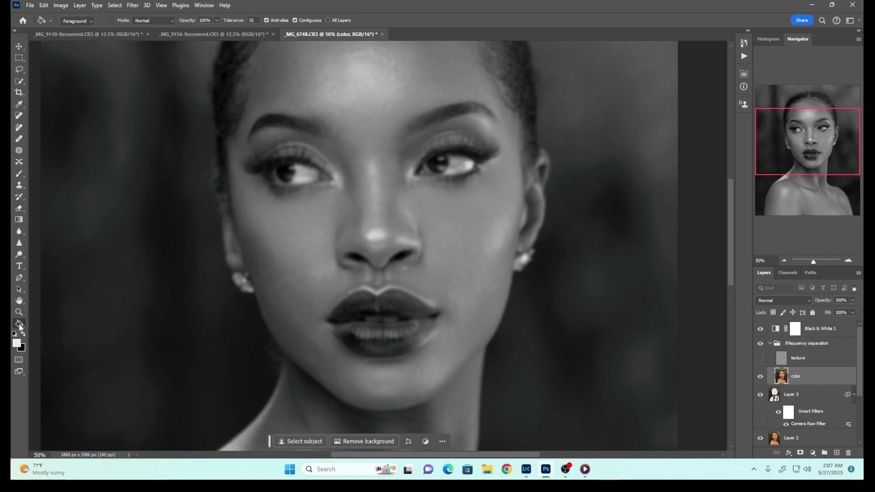
right_click(21, 326)
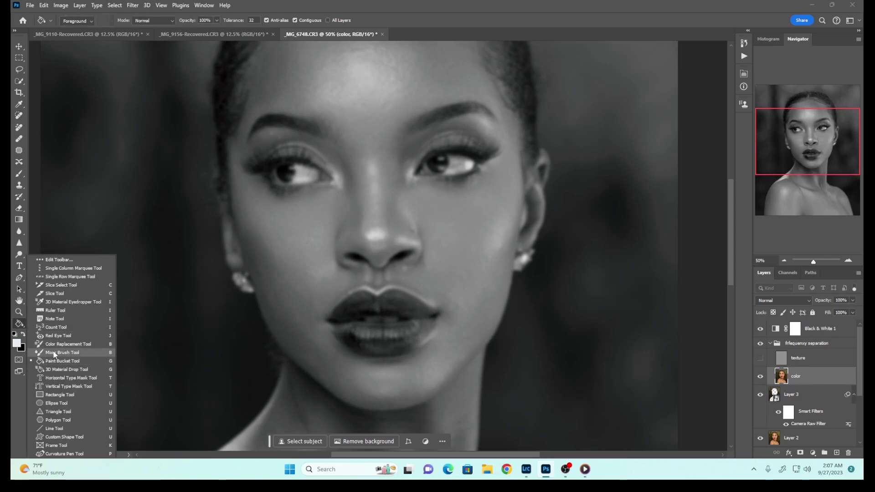
click(57, 351)
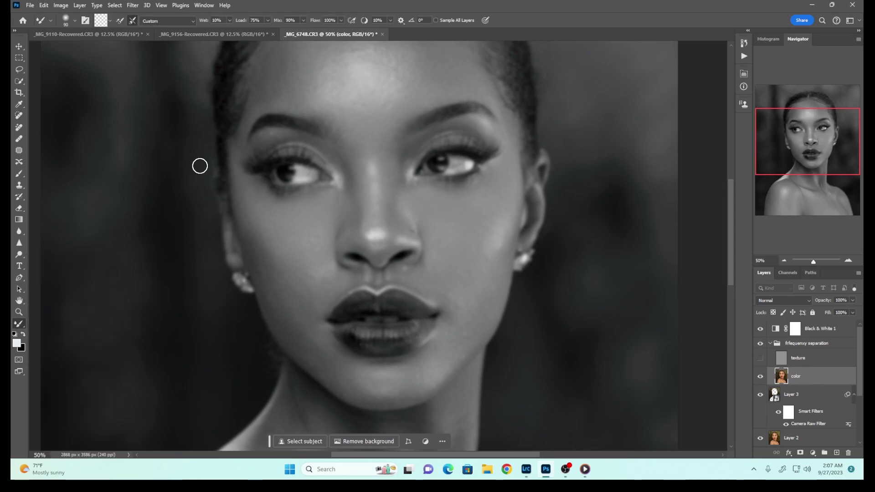
Step: Set the Mixer Brush size to 175 and smoothing to 0%, and keep the brush load clean
key(bracketright)
key(bracketright)
key(bracketright)
key(bracketright)
click(391, 20)
drag(391, 31, 386, 30)
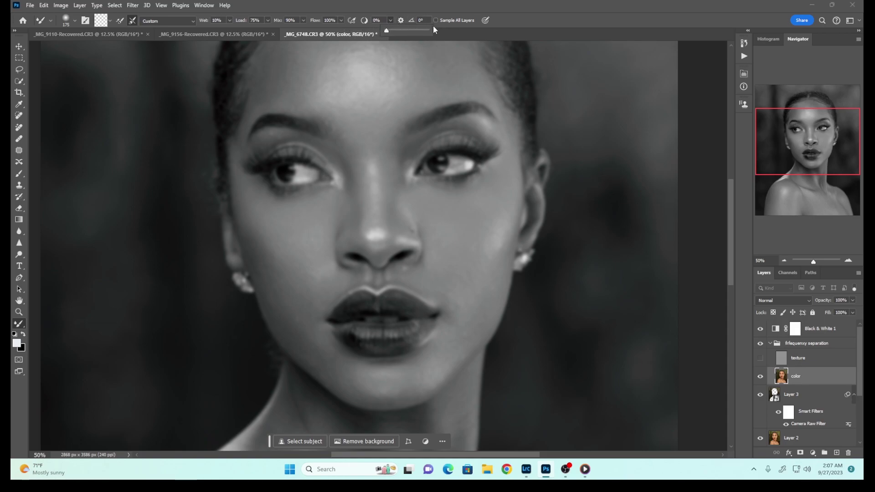
click(110, 22)
click(117, 33)
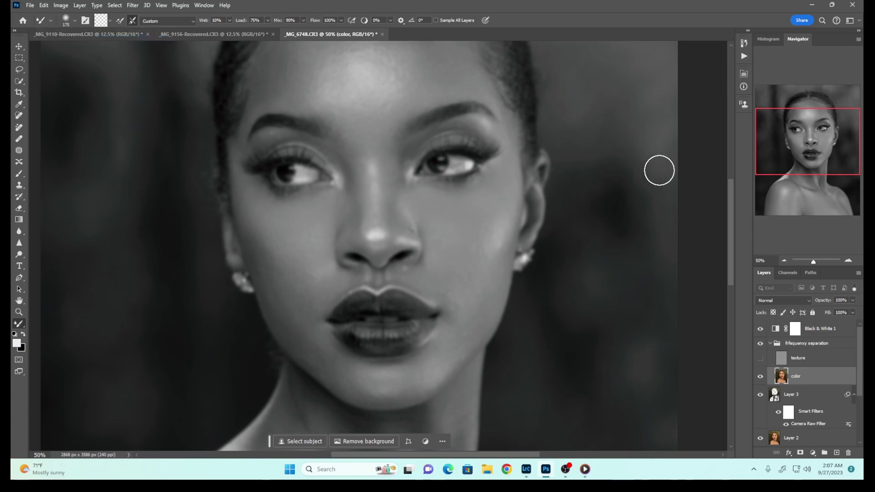
Step: Blend the forehead highlight and surrounding skin on the color layer with the Mixer Brush at size 250
drag(731, 211, 726, 180)
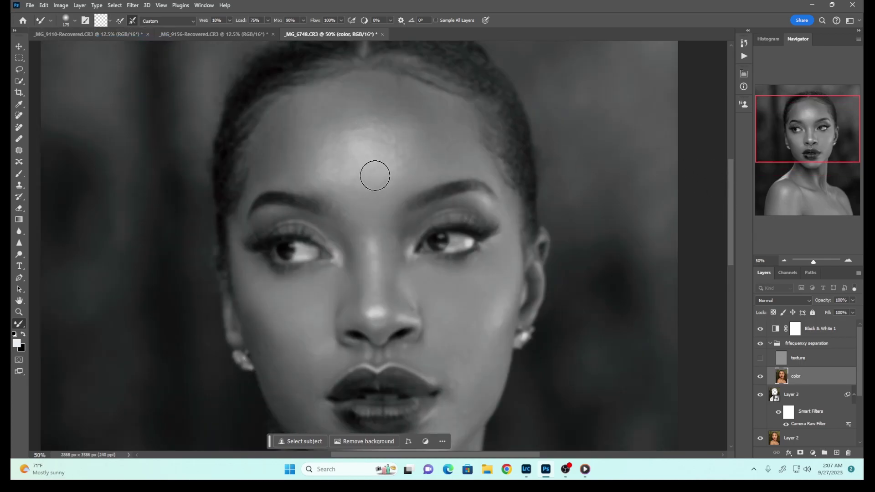
mouse_move(394, 127)
mouse_down()
mouse_move(392, 115)
mouse_move(397, 132)
mouse_move(365, 125)
mouse_move(369, 150)
mouse_up()
key(r)
drag(331, 90, 271, 198)
key(b)
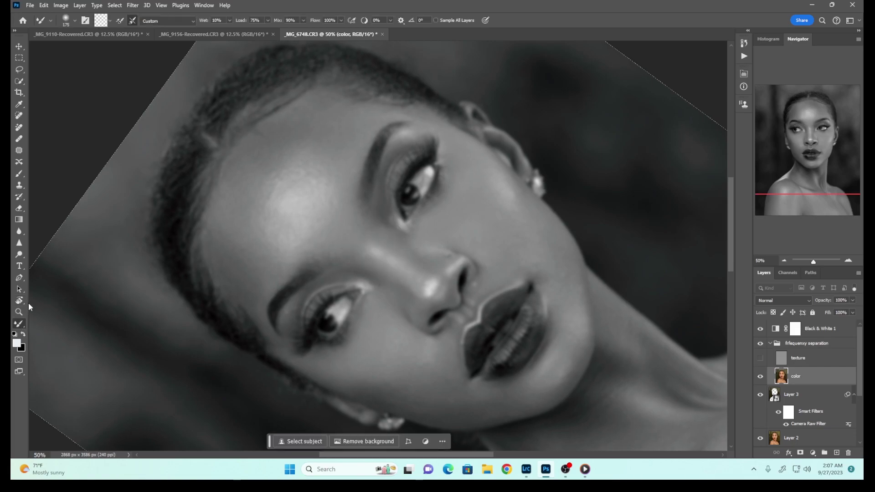
key(bracketright)
key(bracketright)
mouse_move(234, 271)
mouse_down()
mouse_move(225, 228)
mouse_move(256, 271)
mouse_move(279, 223)
mouse_move(262, 227)
mouse_move(296, 247)
mouse_move(271, 210)
mouse_move(327, 237)
mouse_move(284, 208)
mouse_up()
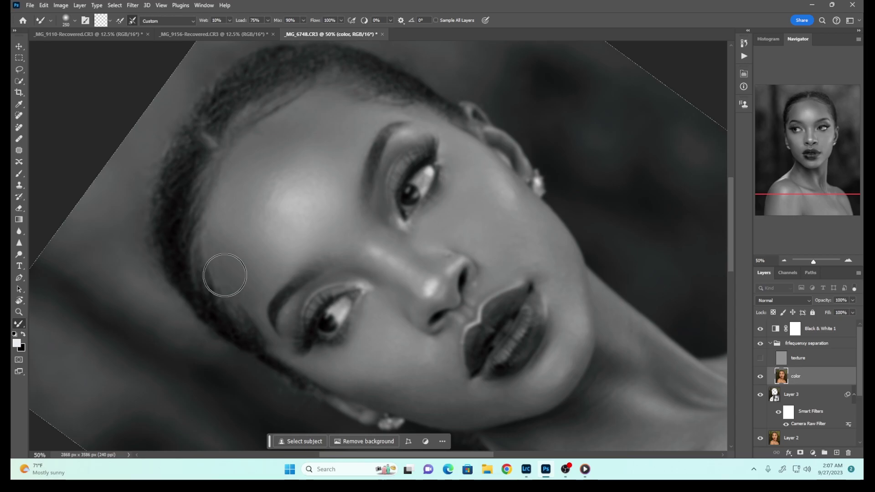
Step: Smooth the skin around the nose bridge at brush size 175 and compare the face with the separation group hidden
key(bracketleft)
key(bracketleft)
key(bracketleft)
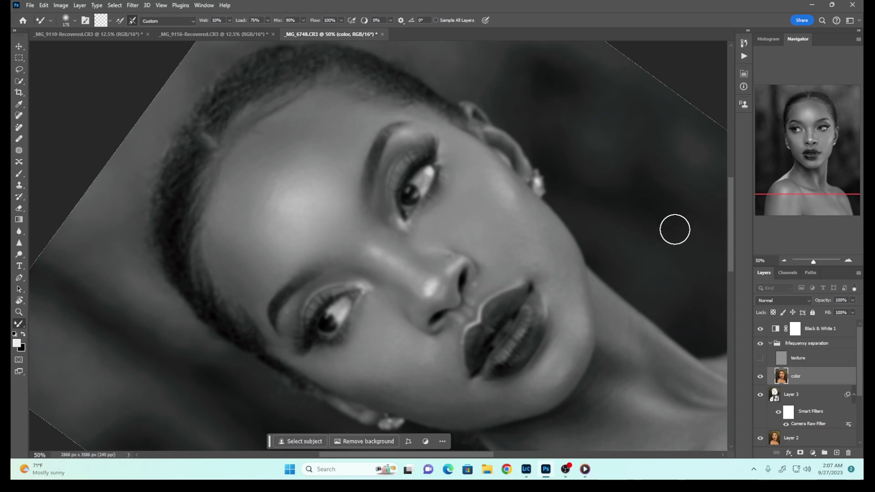
scroll(675, 229, down, 1)
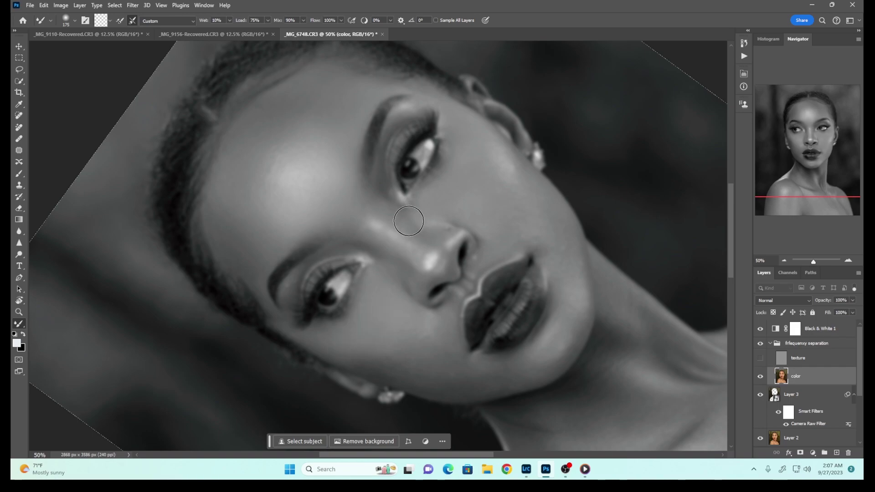
click(761, 344)
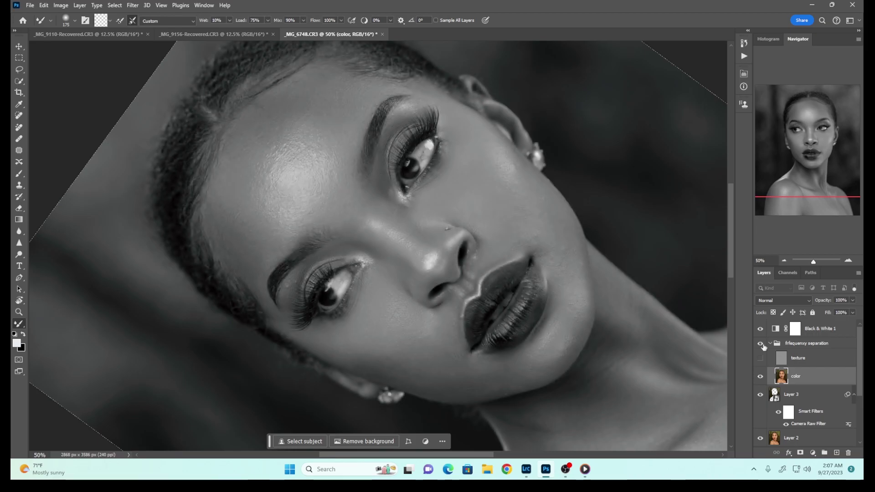
Step: Hide the Black & White layer and blend the nose bridge and under-eye skin at brush sizes 125 and 175
click(760, 330)
key(bracketleft)
key(bracketleft)
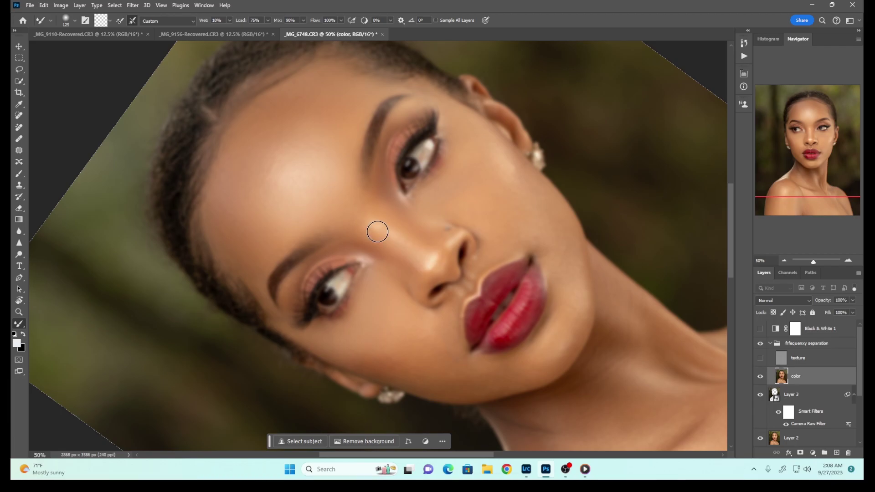
key(bracketright)
key(bracketright)
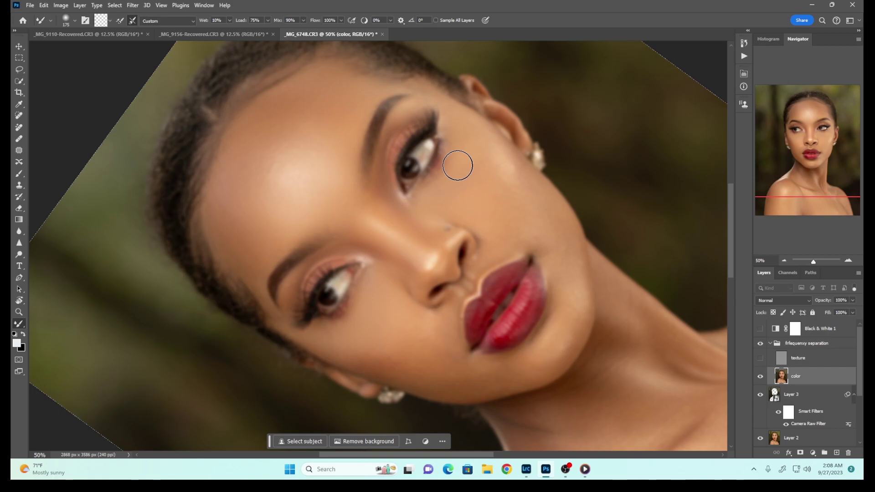
Step: Check the face with the texture layer shown, hide that layer again and show the Black & White layer
click(760, 358)
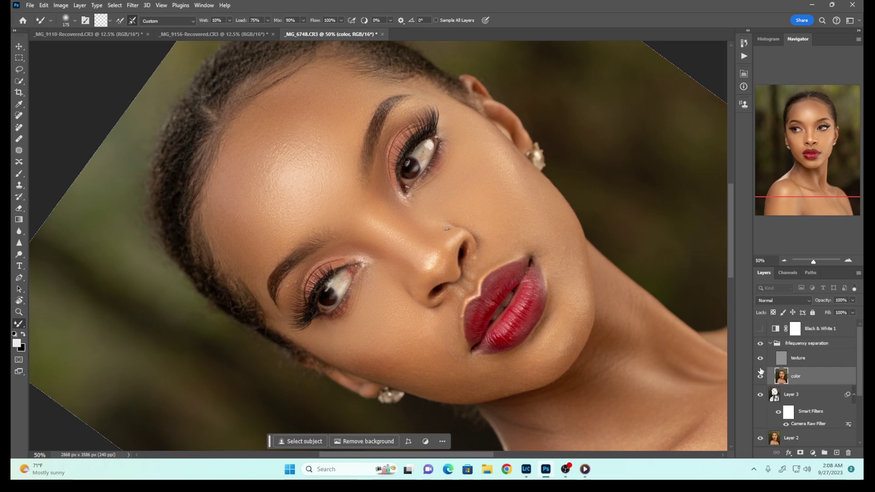
click(760, 358)
click(760, 328)
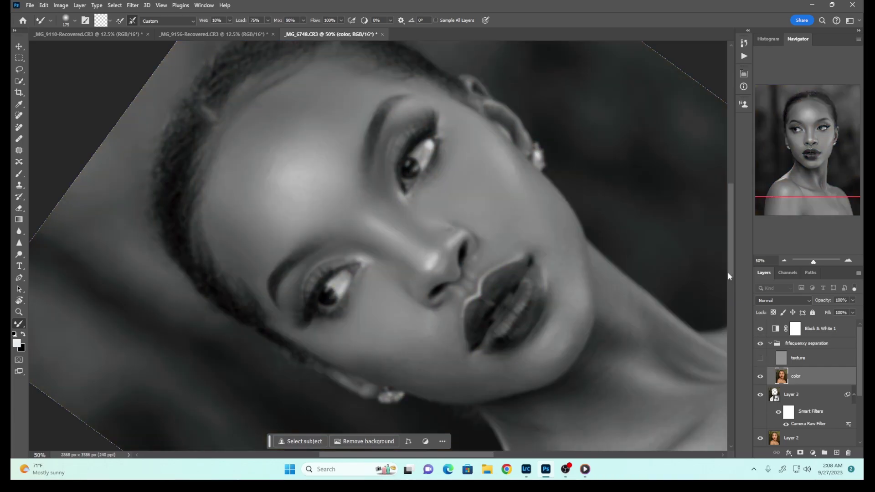
Step: Smooth the cheeks and the skin around the mouth on the color layer with the Mixer Brush at size 150
scroll(728, 278, down, 3)
key(bracketright)
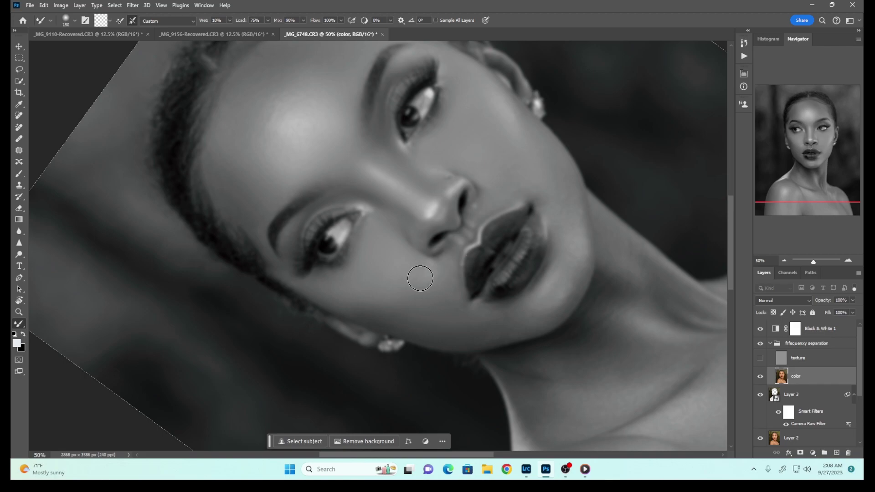
key(bracketleft)
key(bracketleft)
scroll(388, 189, up, 2)
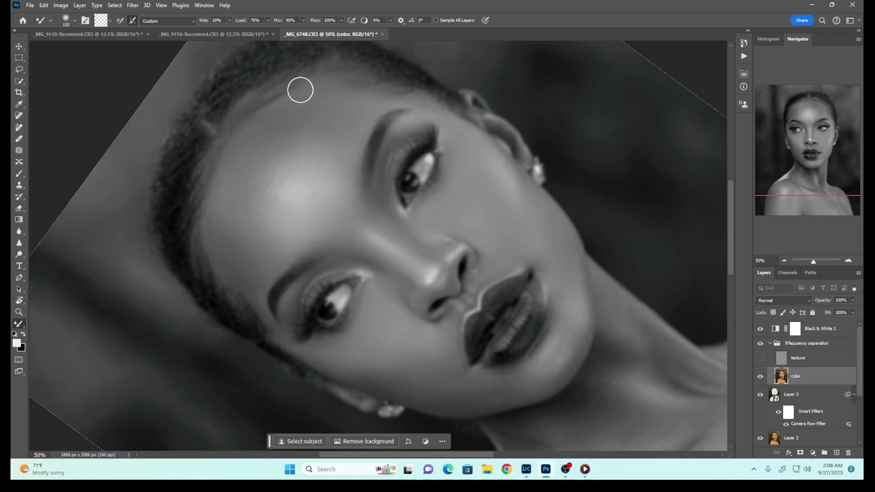
Step: Return the canvas to upright and blend the lower face and neck skin with the Mixer Brush at size 175
click(19, 93)
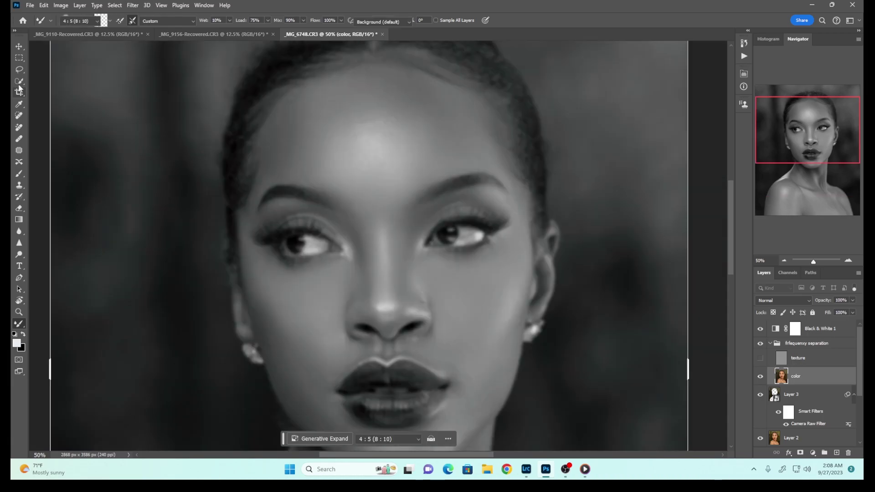
drag(730, 182, 732, 237)
key(b)
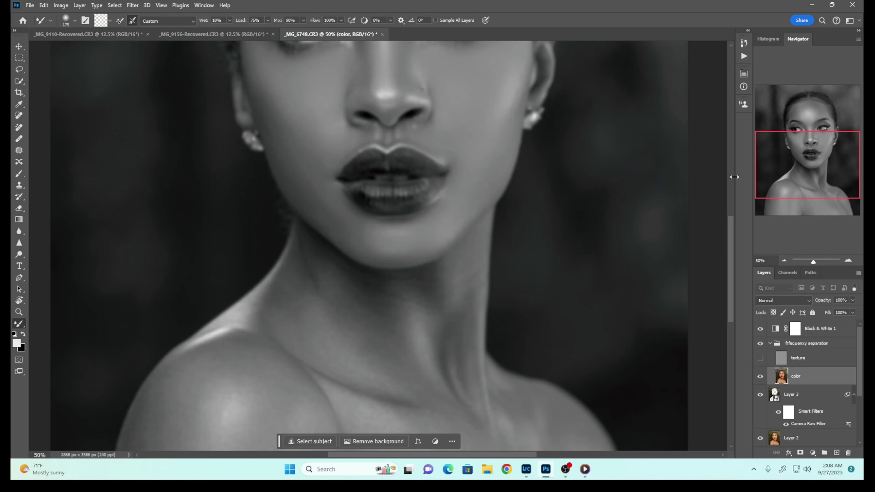
scroll(506, 214, up, 3)
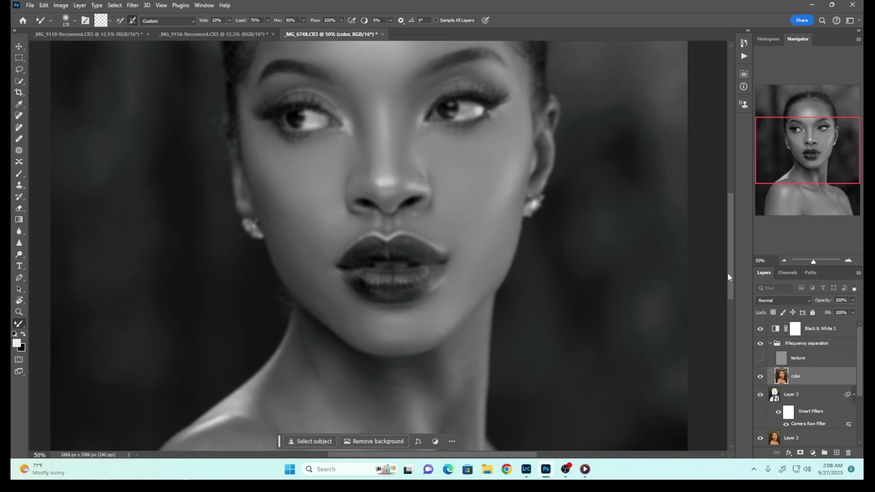
scroll(727, 276, down, 5)
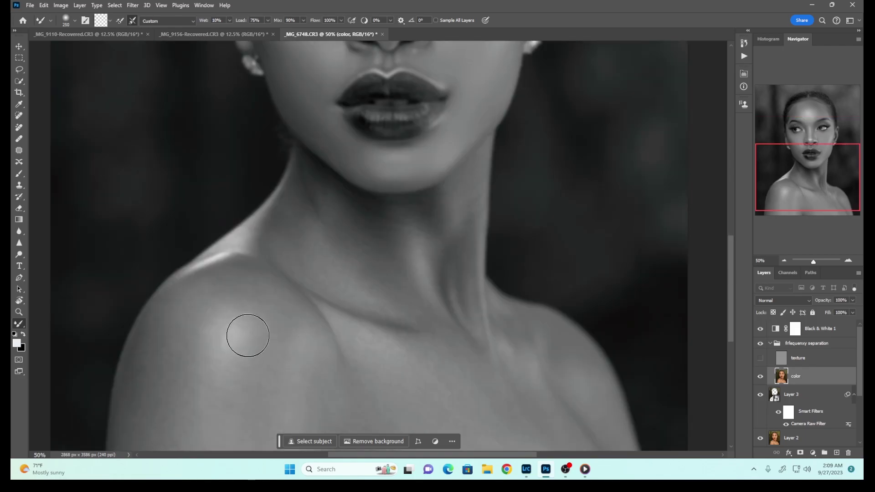
Step: Smooth the large shoulder, upper arm and chest areas with the Mixer Brush at sizes 400 and 250
key(bracketright)
key(bracketright)
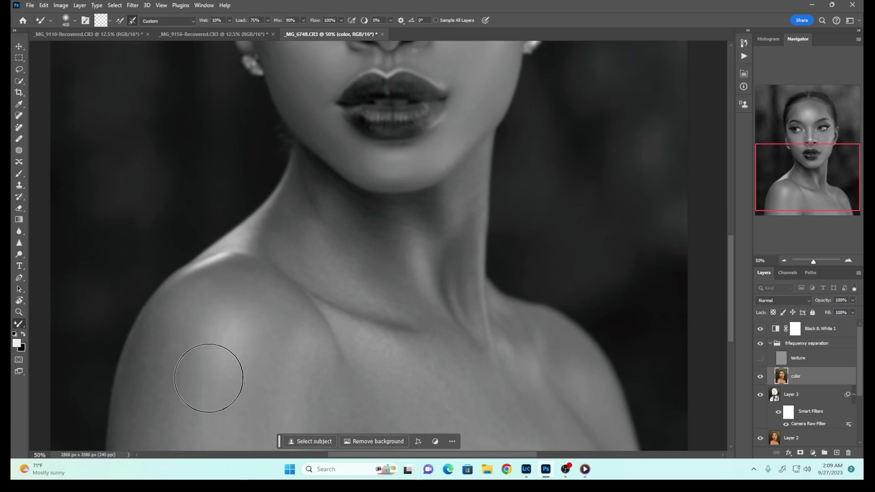
scroll(732, 279, down, 5)
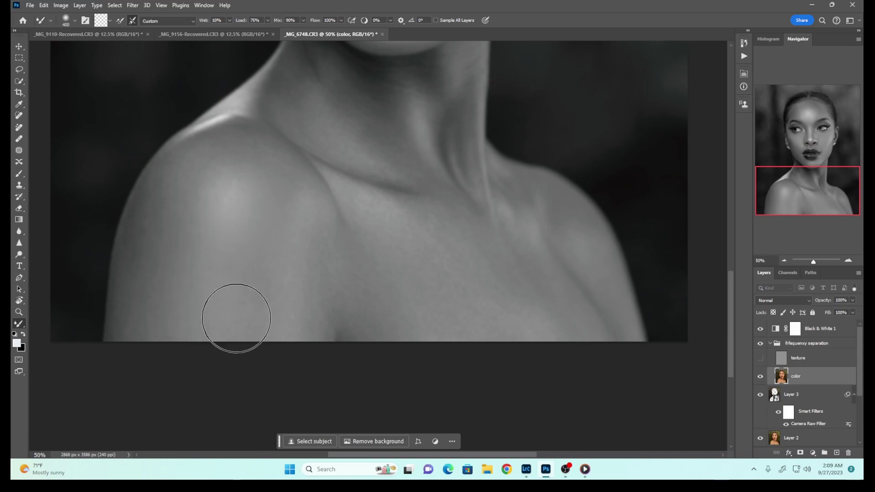
key(bracketleft)
key(bracketleft)
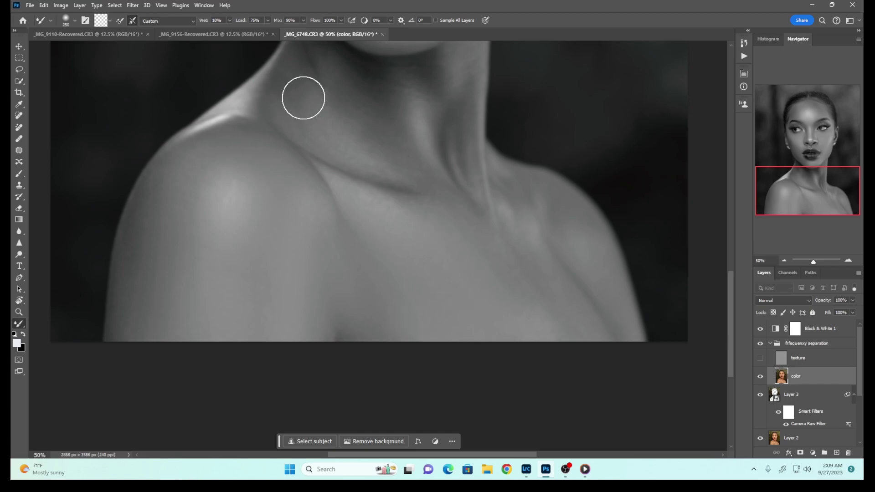
Step: Blend the side of the neck and the collarbone next to the large shoulder at brush sizes 175 and 200
key(bracketleft)
key(bracketleft)
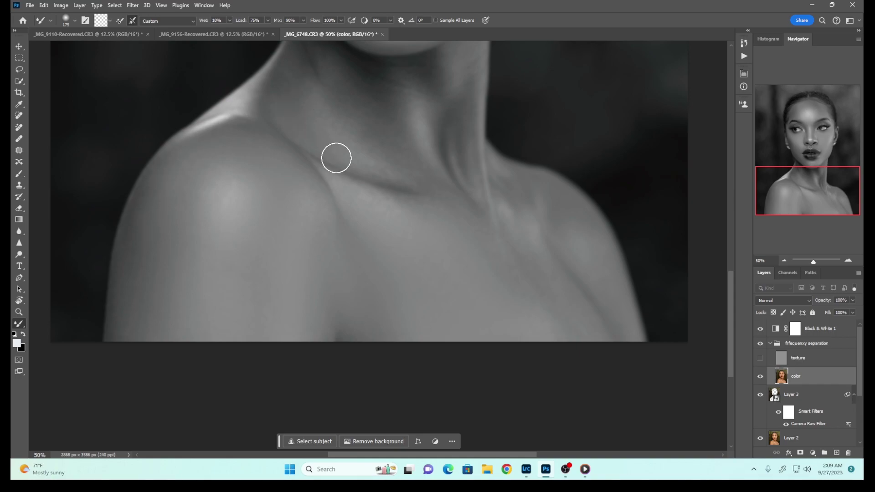
key(bracketright)
scroll(726, 285, up, 2)
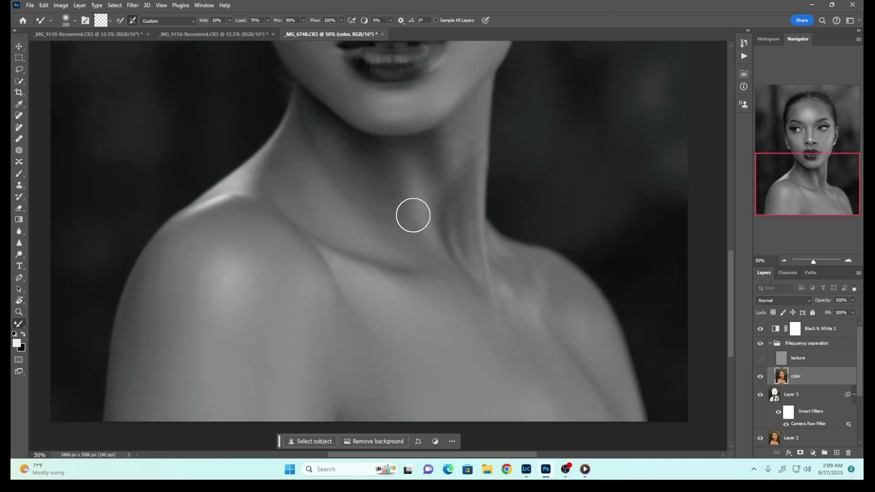
Step: Smooth the neck folds at brush size 150, and the far collarbone and chest at size 200
key(bracketleft)
key(bracketleft)
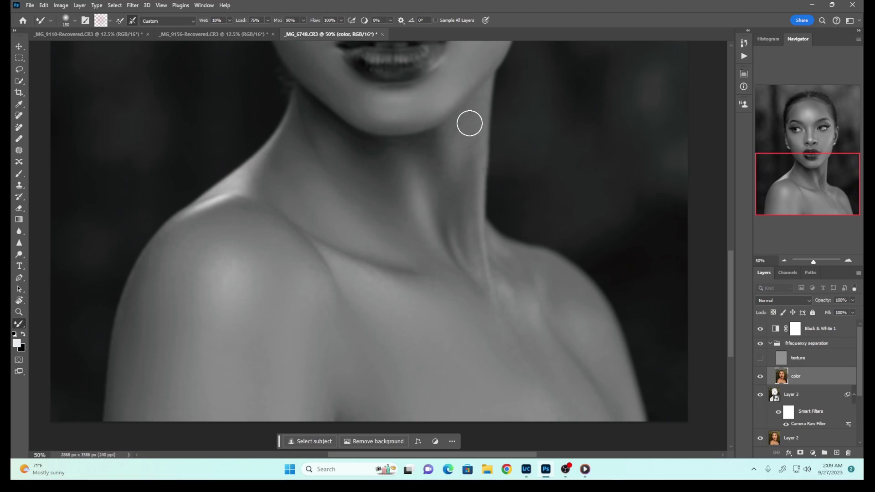
key(bracketright)
key(bracketright)
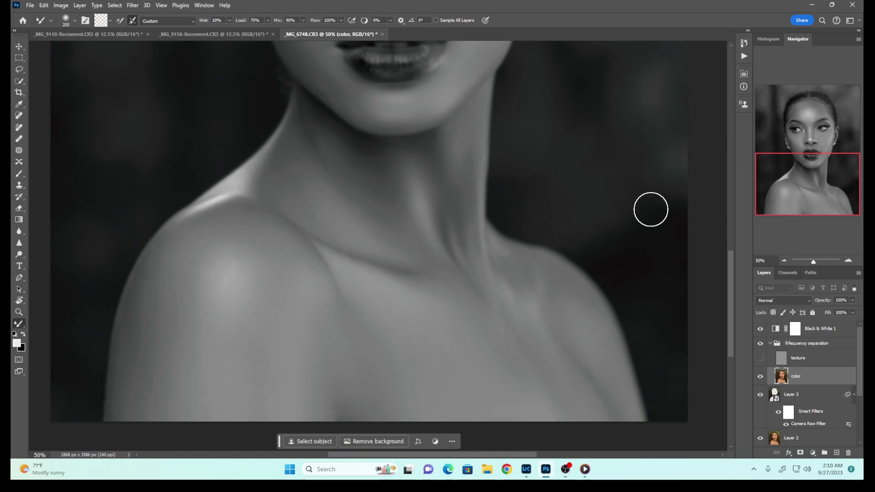
Step: Show the texture layer, hide the Black & White layer, and view the whole portrait in color at 25%
scroll(651, 209, up, 3)
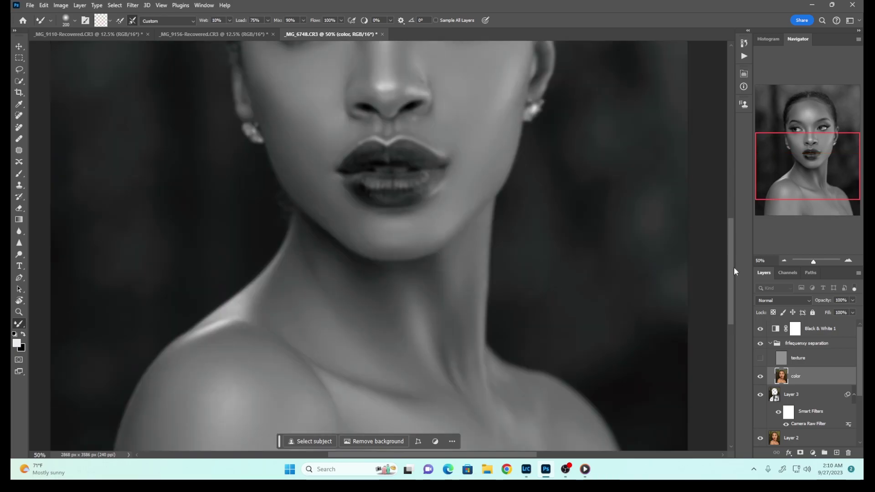
scroll(734, 268, up, 2)
click(760, 359)
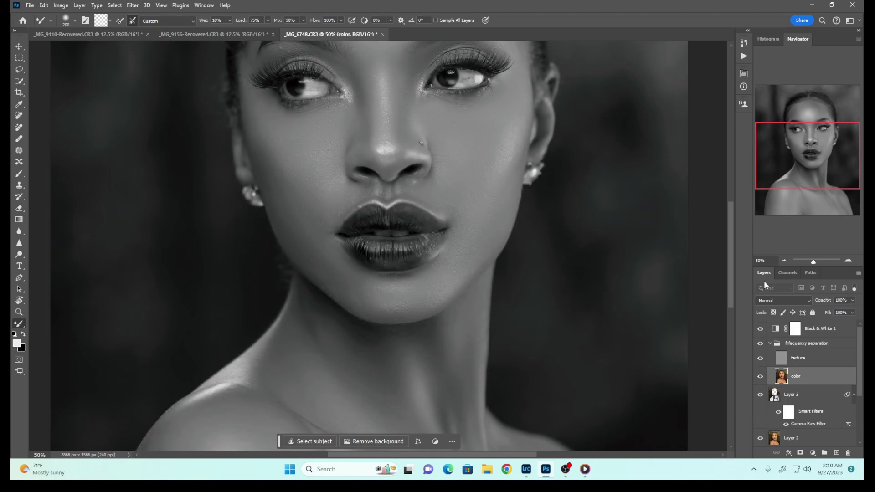
click(781, 261)
click(782, 262)
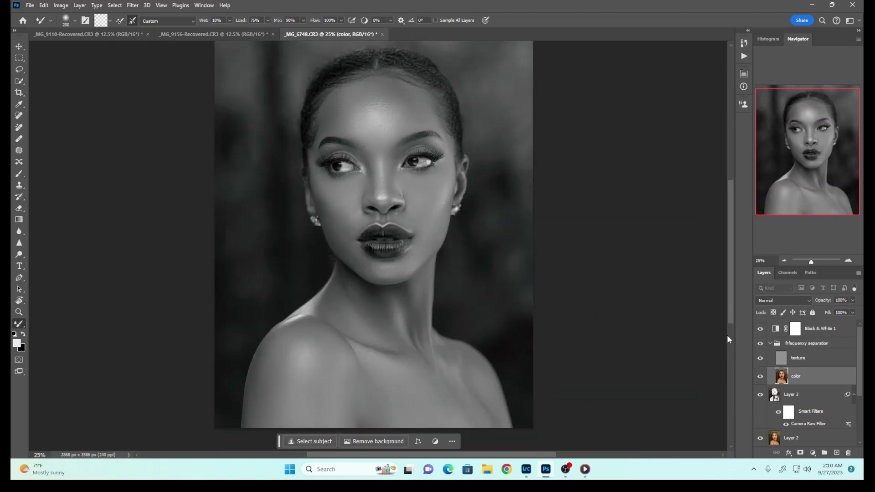
click(760, 328)
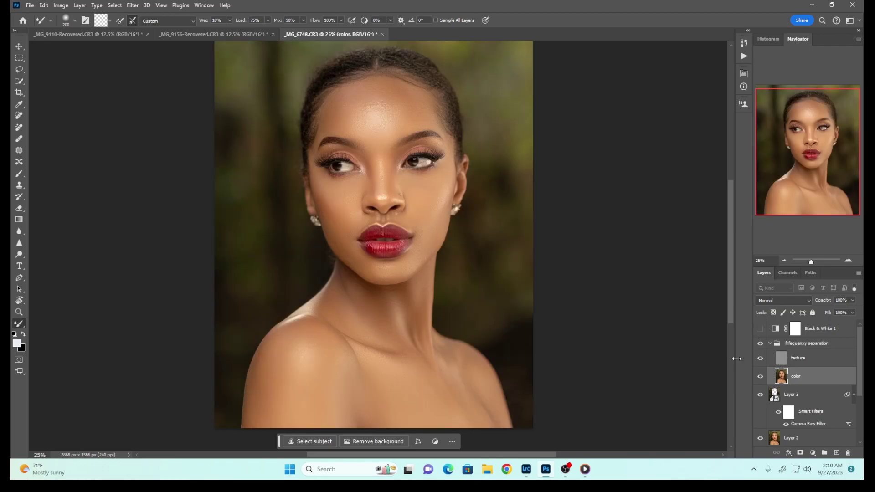
Step: Compare the portrait with and without the frequency separation group
drag(733, 298, 739, 323)
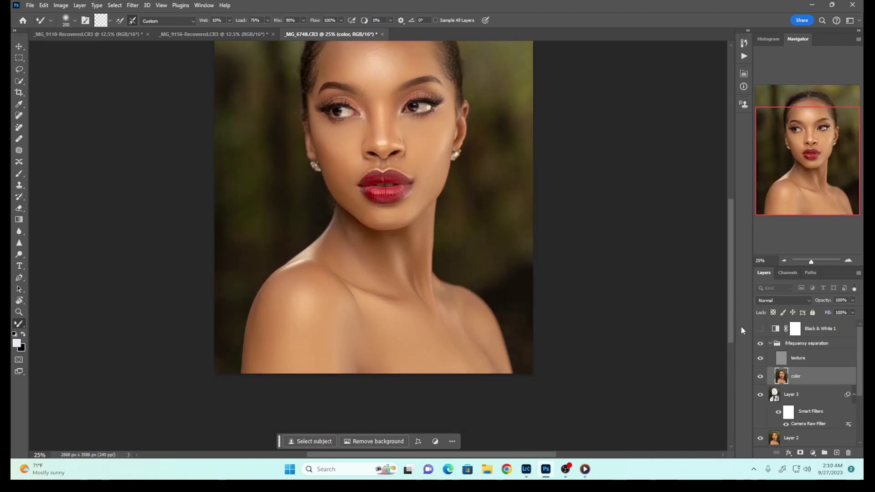
click(759, 344)
click(759, 345)
click(760, 346)
click(760, 345)
Step: Examine the smoothed shoulders, neck, face and forehead up close at 50%, and check the whole portrait at 12.5%
click(849, 261)
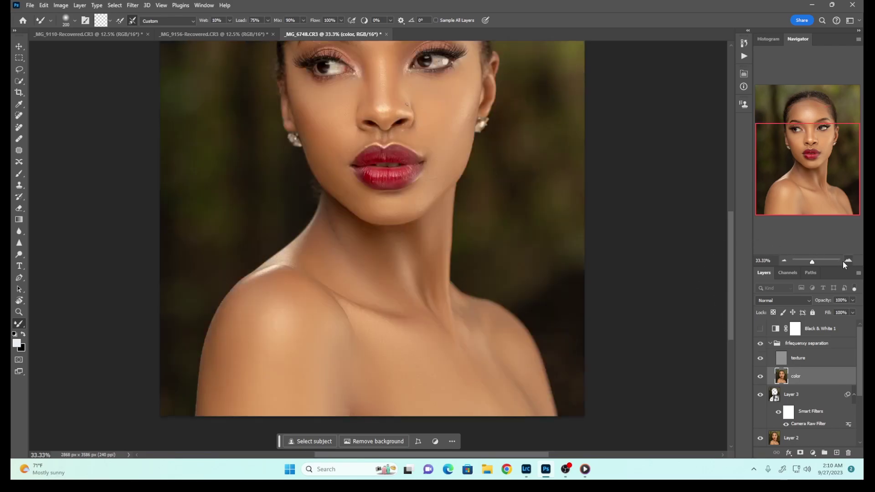
click(845, 261)
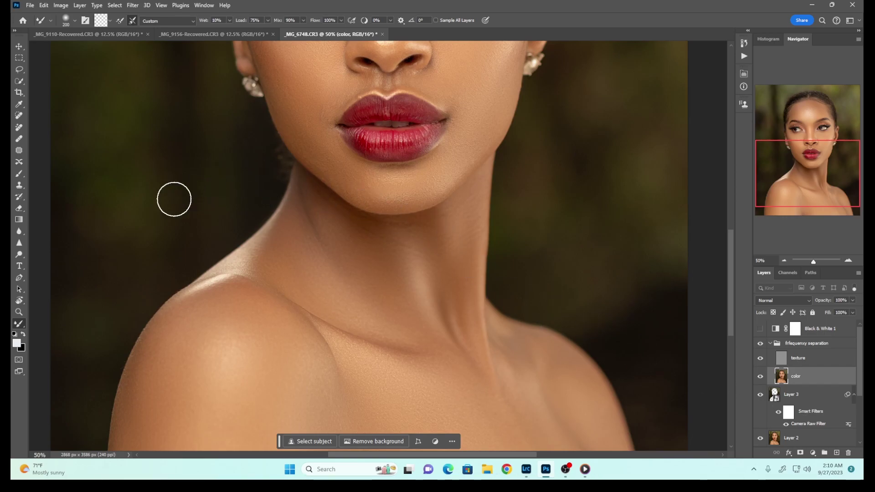
key(bracketleft)
key(bracketleft)
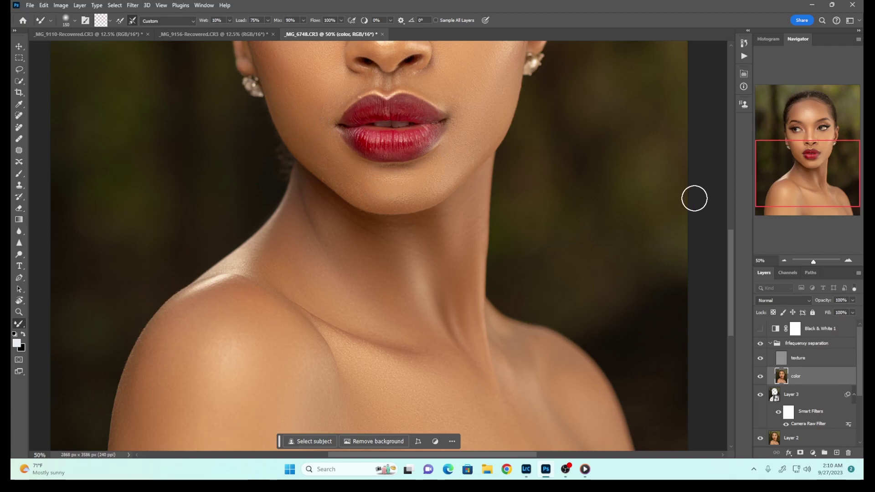
scroll(476, 230, up, 3)
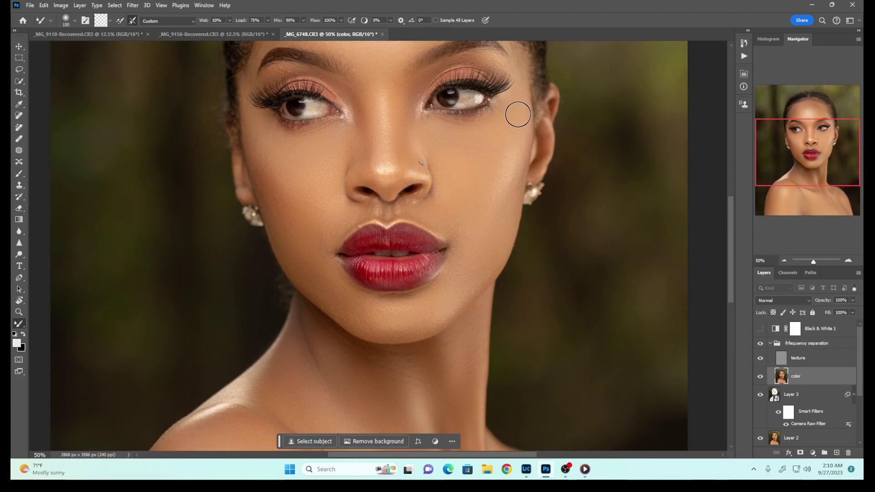
scroll(254, 207, up, 2)
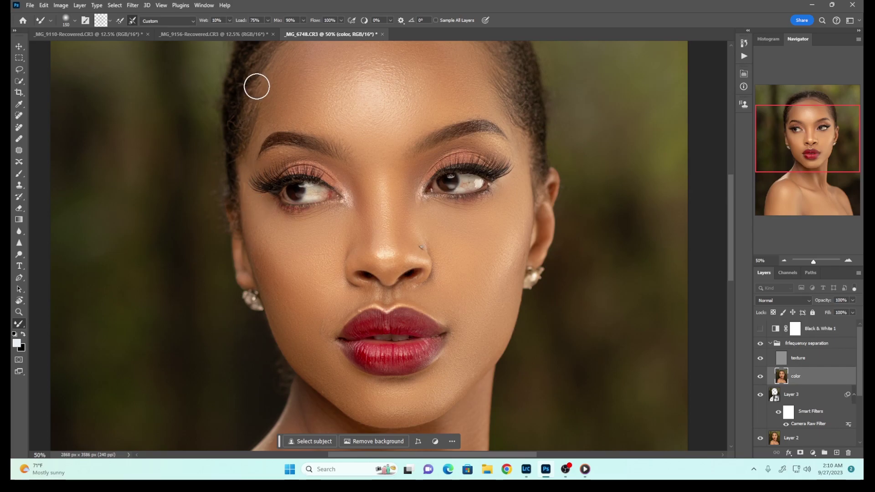
scroll(255, 188, up, 2)
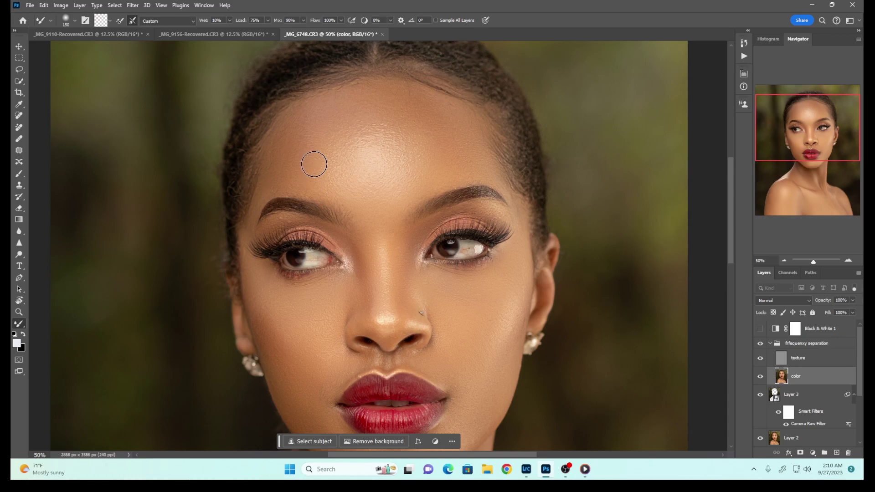
key(bracketright)
key(bracketright)
scroll(419, 296, down, 4)
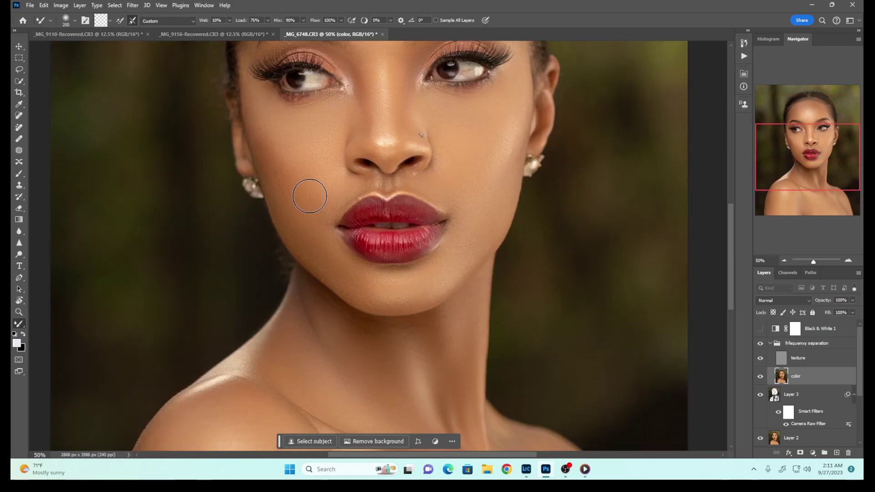
key(ctrl+minus)
key(ctrl+minus)
key(ctrl+minus)
key(ctrl+minus)
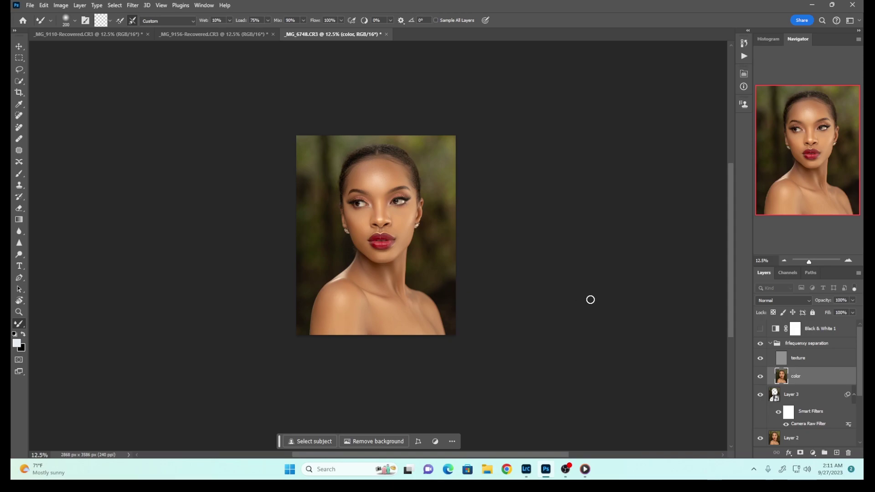
Step: Delete the Black & White 1 adjustment layer and stamp all visible layers into a new layer above the frequency separation group
click(817, 329)
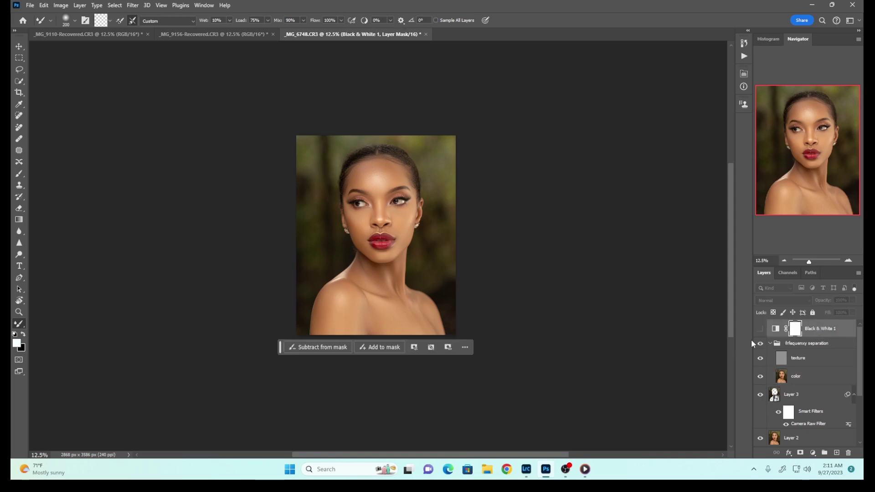
click(809, 343)
click(811, 332)
key(Delete)
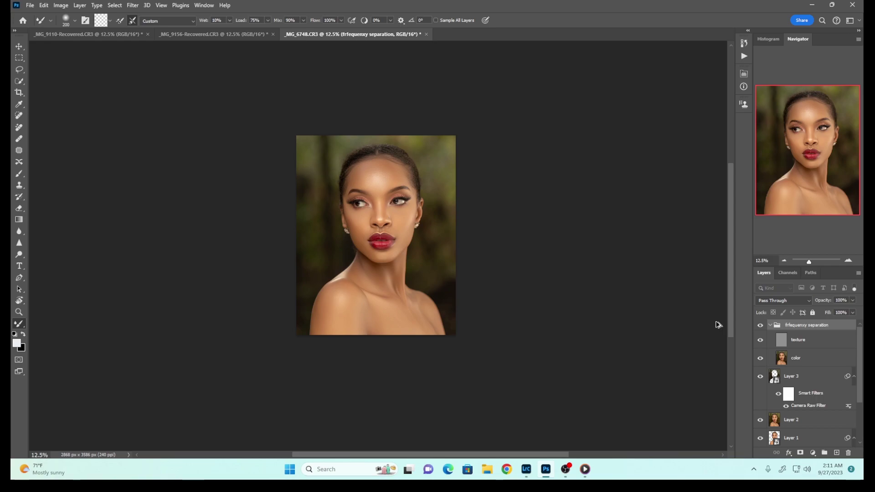
key(ctrl+shift+alt+e)
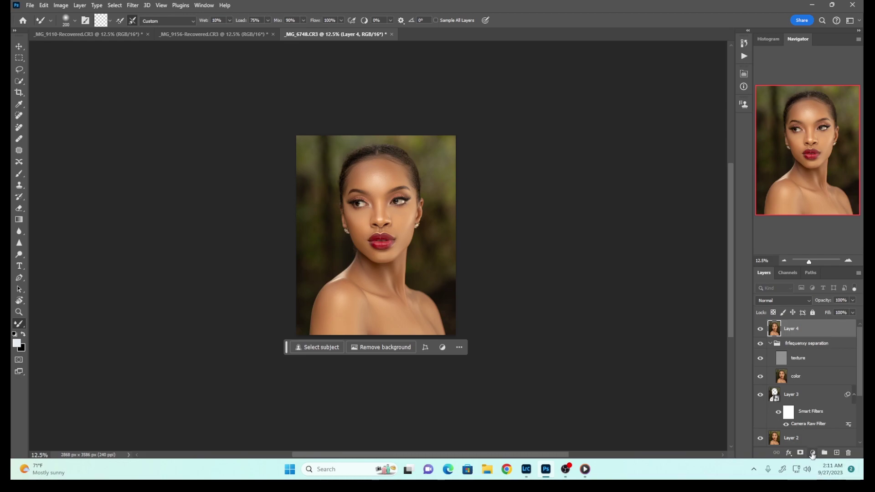
Step: Add a Selective Color adjustment layer above the stamped Layer 4
click(812, 453)
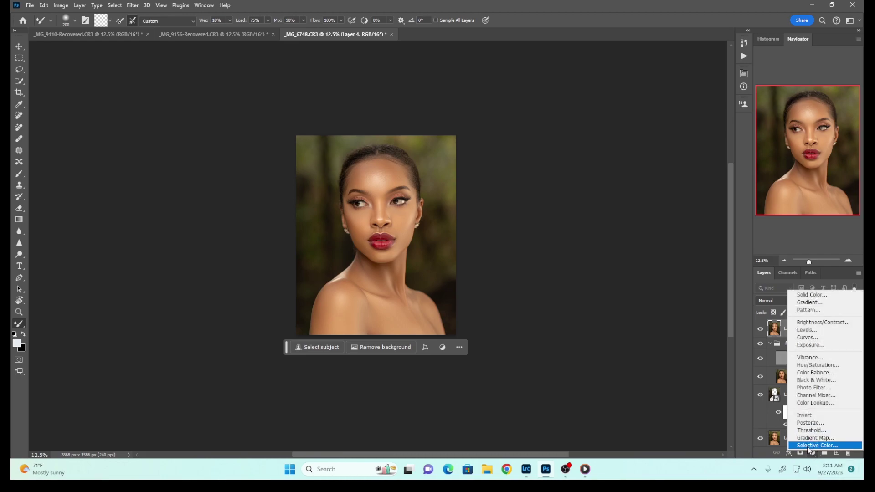
click(808, 447)
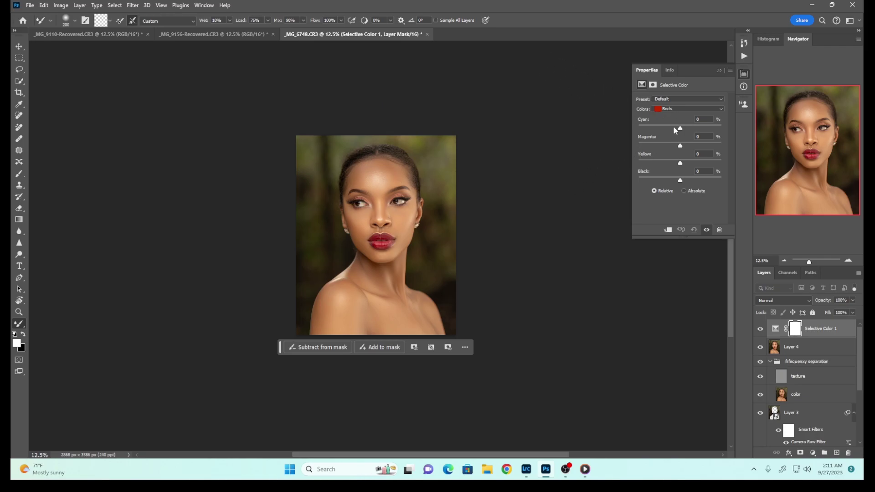
click(848, 261)
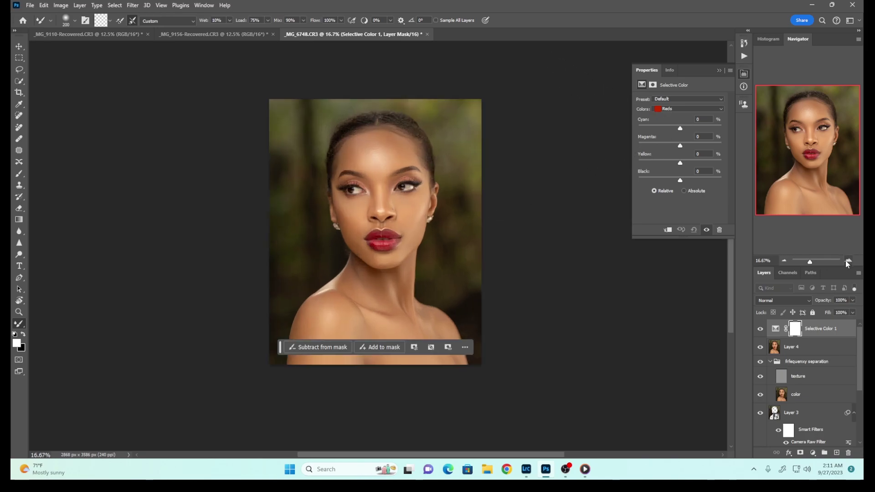
click(848, 261)
click(848, 261)
click(848, 261)
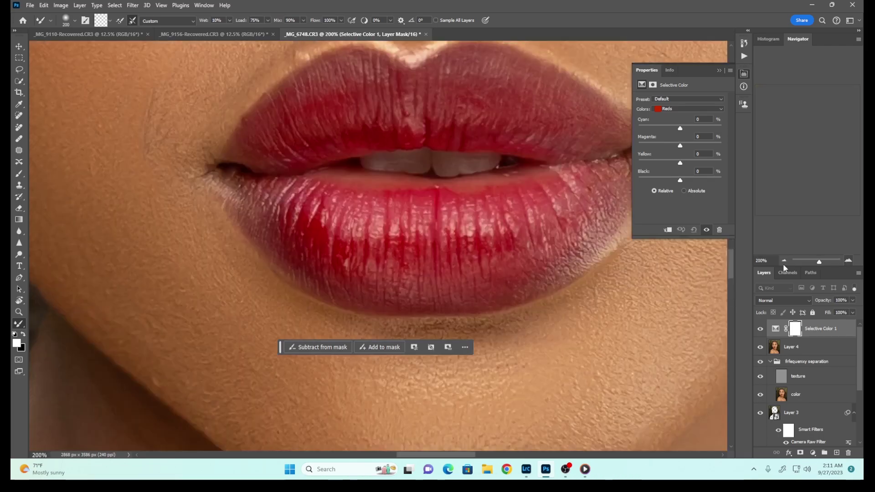
click(783, 261)
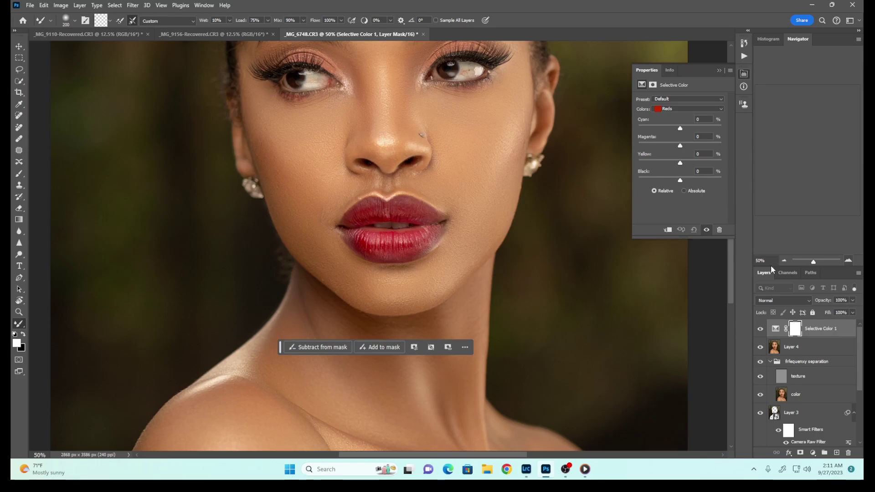
click(780, 261)
click(780, 260)
click(780, 260)
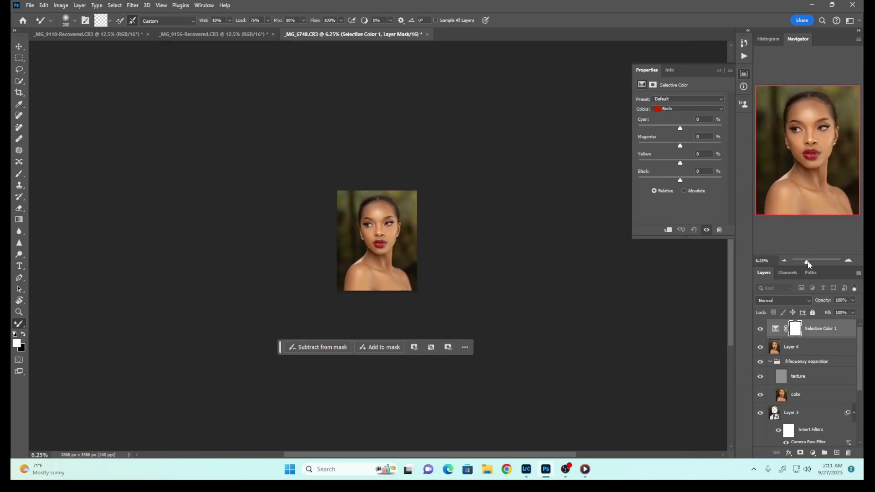
drag(808, 264, 810, 262)
Step: In the Reds range of the Selective Color adjustment, reduce Cyan slightly and raise Yellow slightly
click(683, 109)
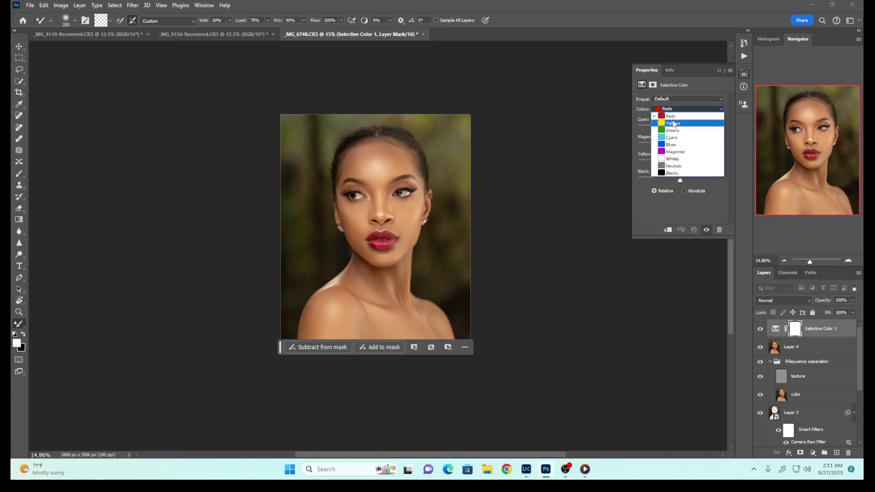
click(672, 116)
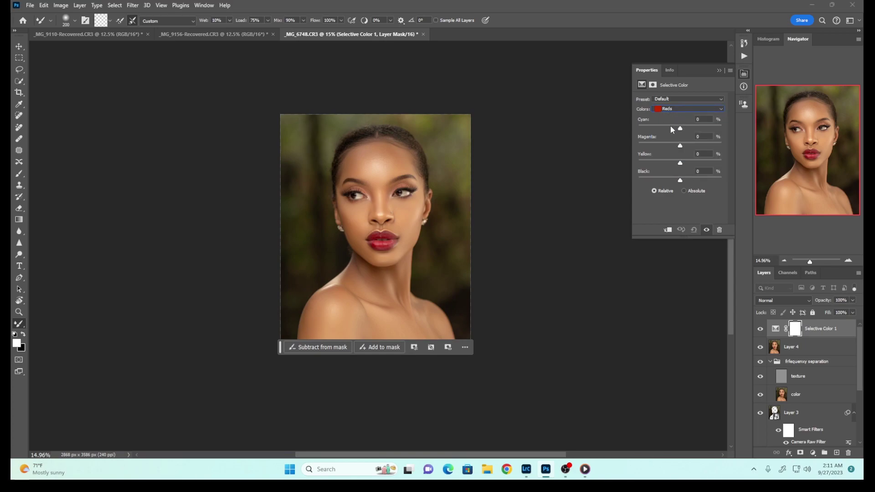
drag(670, 128, 676, 129)
drag(677, 164, 683, 164)
Step: In the Yellows range of the Selective Color adjustment, set Cyan to -8% and raise Yellow slightly
click(679, 108)
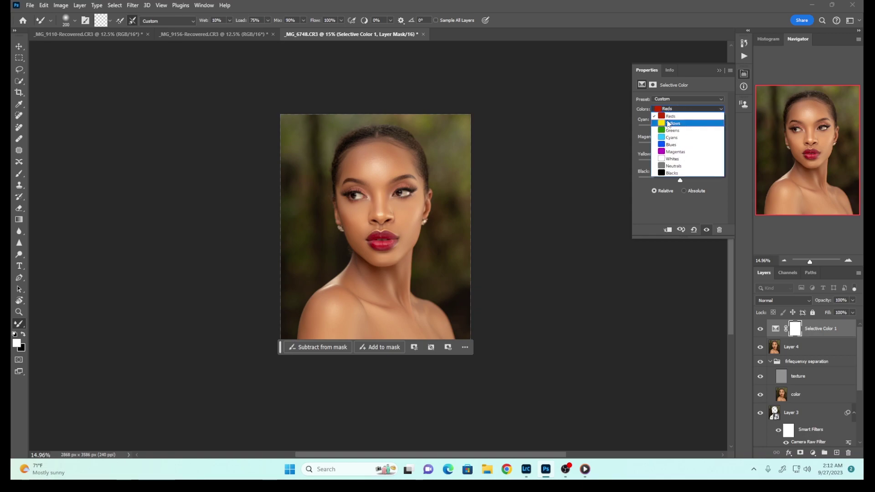
click(670, 123)
drag(679, 130, 677, 130)
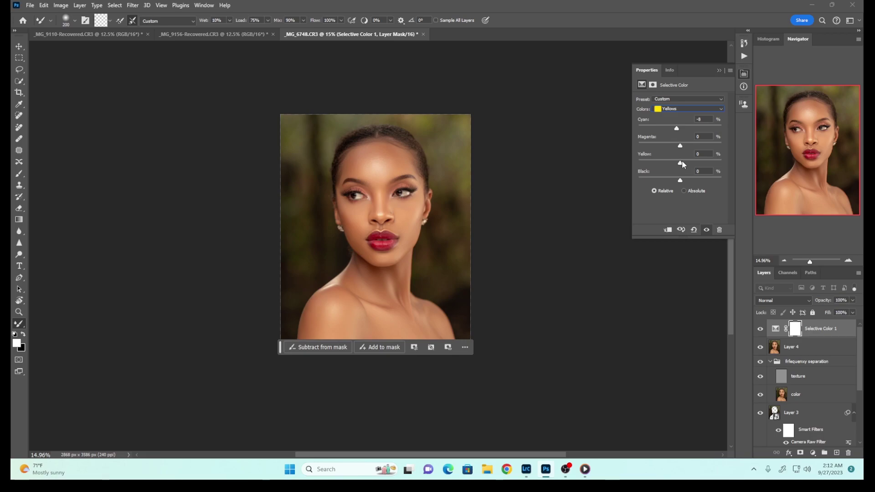
drag(677, 166, 684, 162)
click(718, 70)
Step: Add a Photo Filter adjustment layer using Cooling Filter (82) at 5% density
click(818, 451)
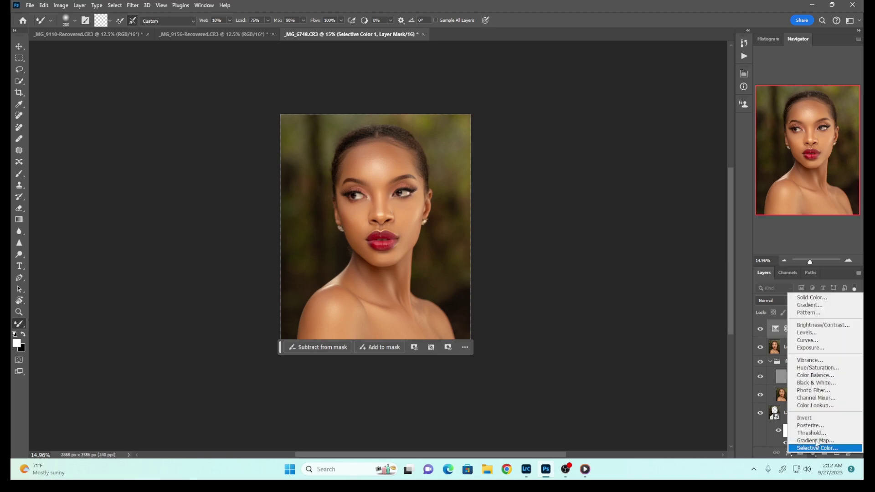
click(805, 392)
click(691, 99)
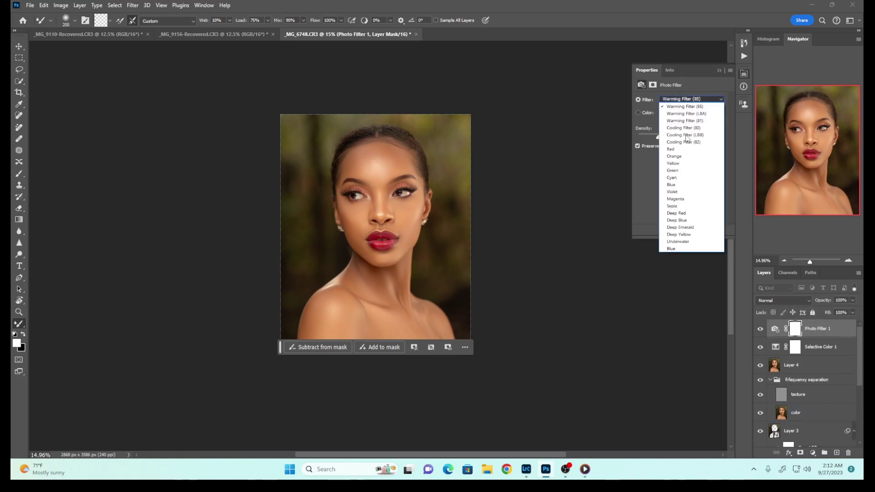
click(679, 142)
drag(656, 139, 643, 140)
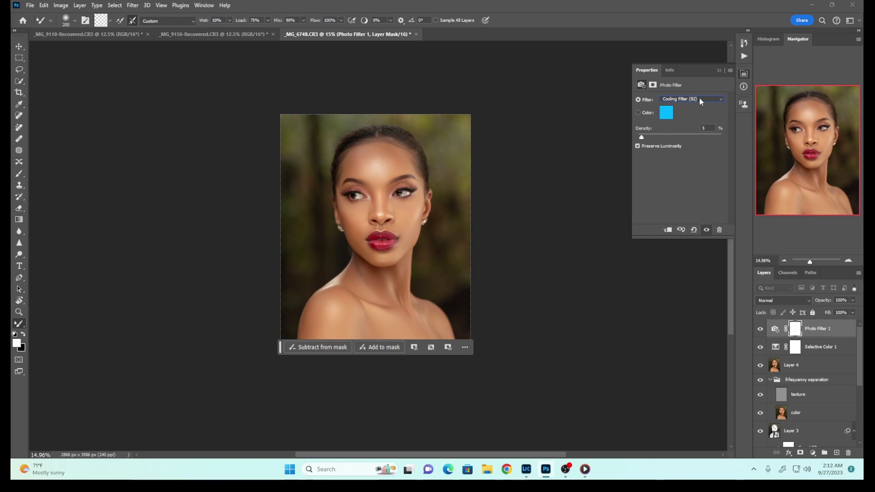
click(719, 70)
Step: Inspect the graded portrait at several magnifications and compare the lips and lower face with and without the Photo Filter
key(ctrl+plus)
key(ctrl+plus)
key(ctrl+plus)
key(ctrl+plus)
key(ctrl+plus)
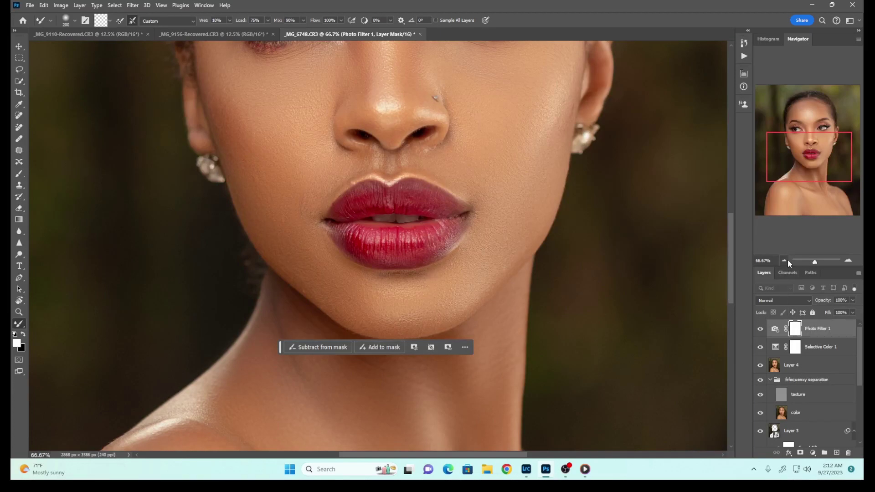
click(784, 260)
click(783, 261)
click(783, 261)
click(784, 260)
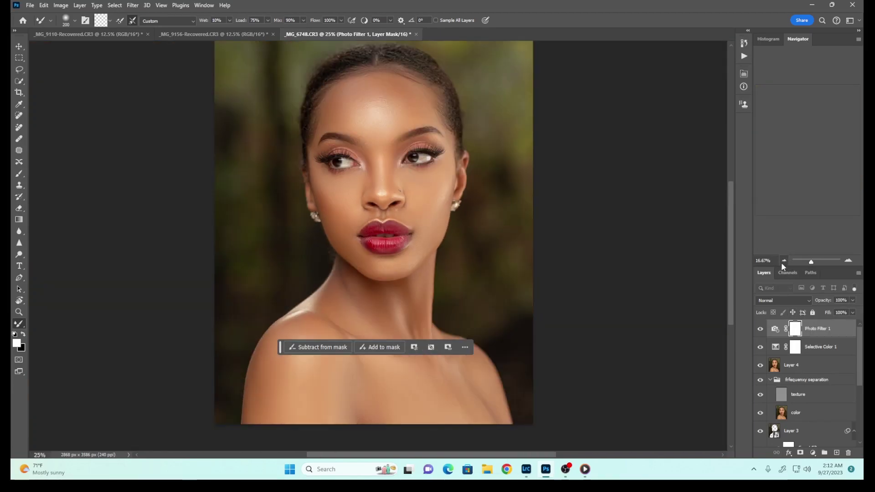
click(783, 262)
click(783, 262)
click(783, 262)
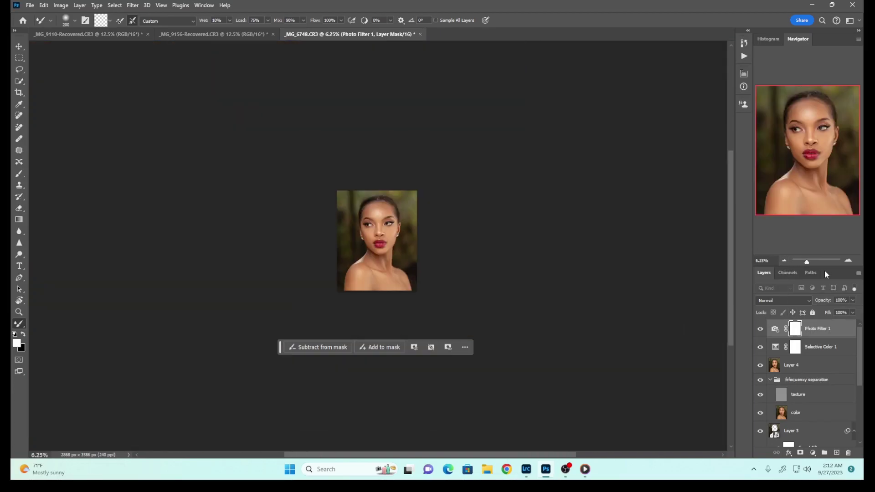
click(848, 261)
click(849, 262)
click(848, 261)
click(848, 261)
click(849, 261)
click(848, 261)
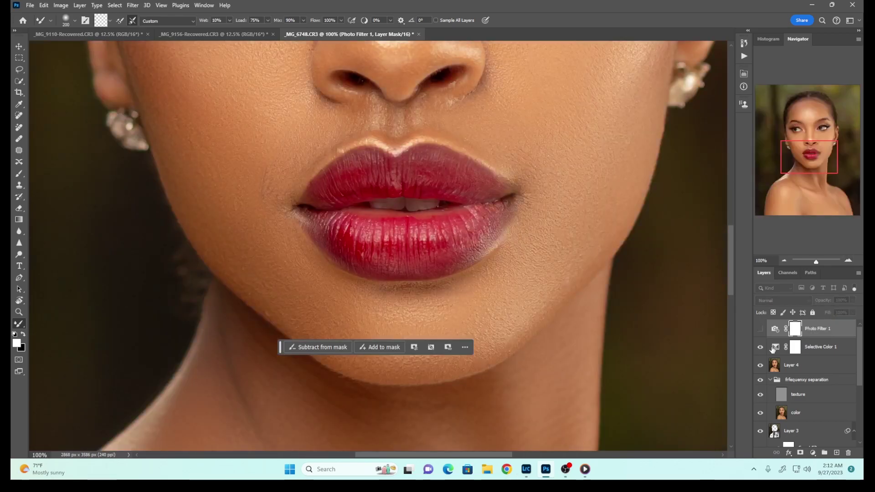
click(760, 329)
click(760, 347)
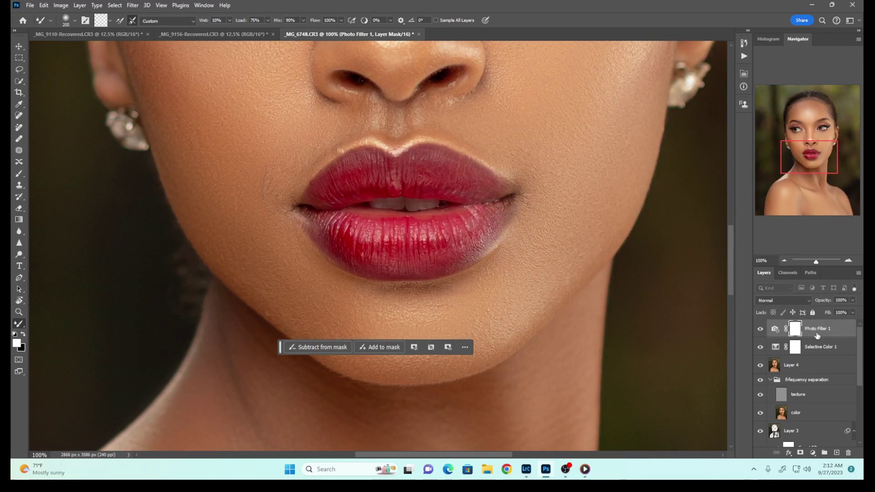
Step: Set the Photo Filter layer's opacity to 47%
drag(845, 312, 830, 318)
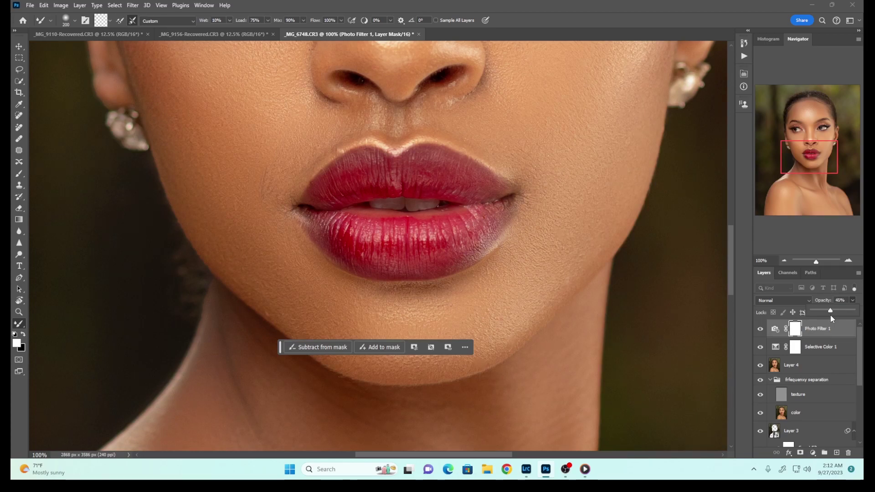
click(784, 261)
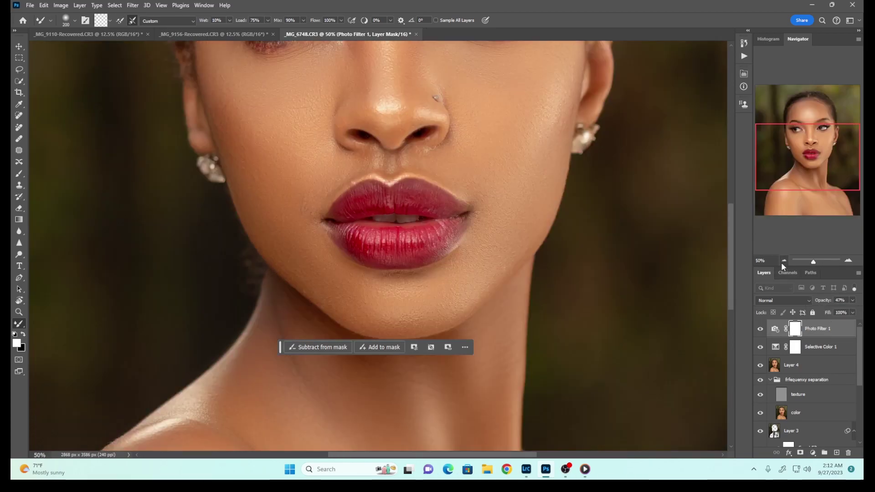
click(782, 261)
click(782, 261)
click(782, 261)
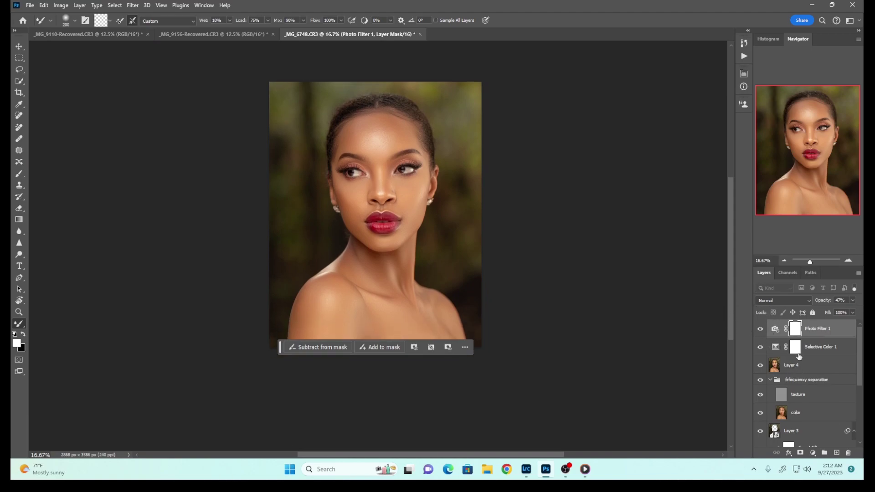
Step: Add a second Selective Color adjustment layer with Blacks at Yellow -3% and Black +3%, and lower its opacity to 23%
click(813, 452)
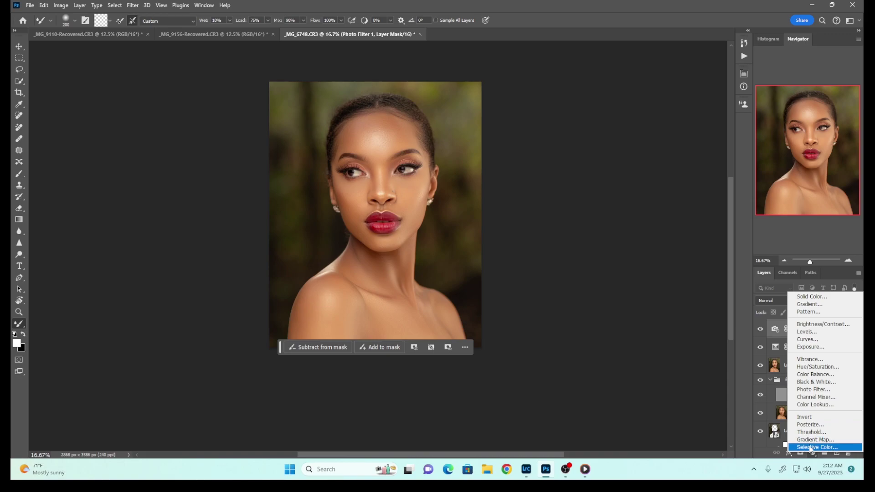
click(808, 448)
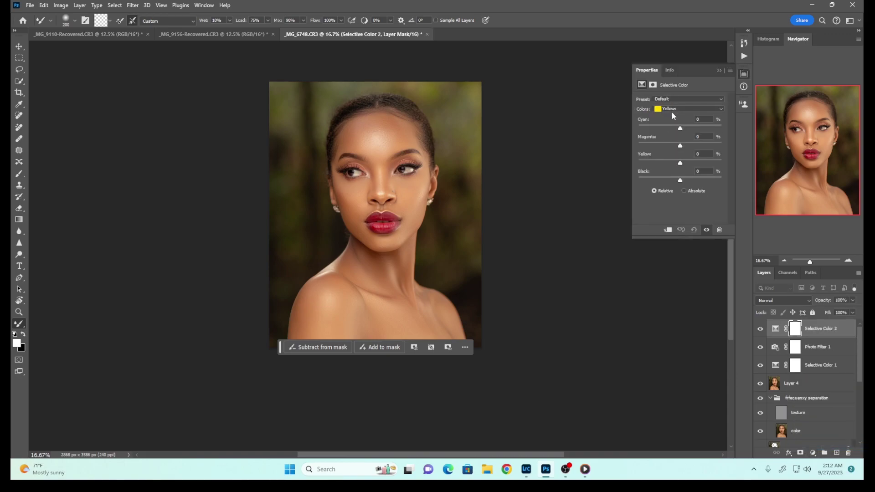
click(672, 109)
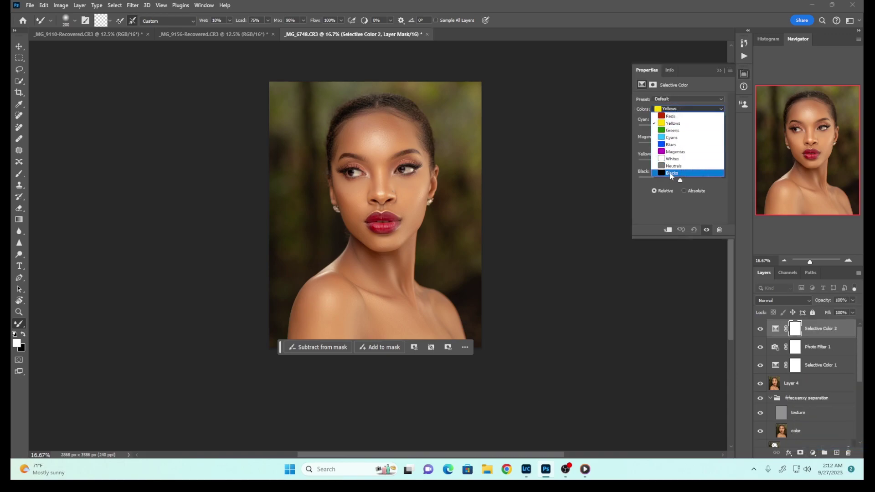
click(671, 175)
drag(680, 181, 669, 164)
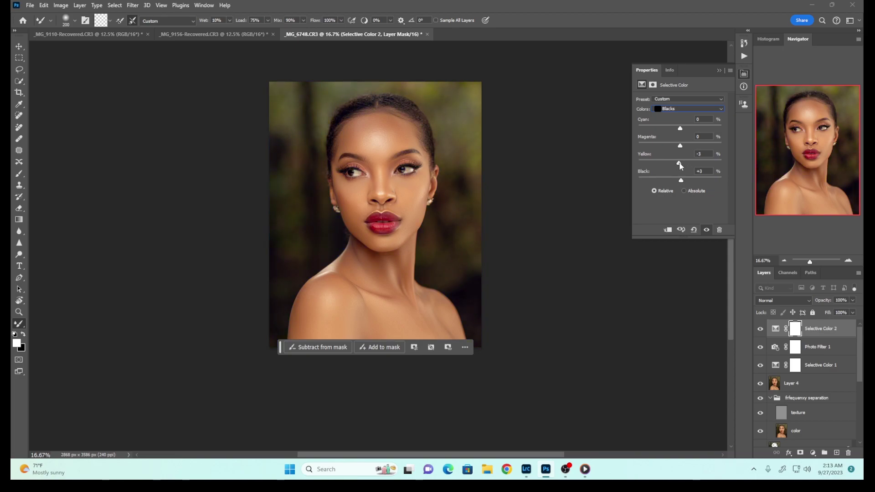
click(719, 69)
click(851, 301)
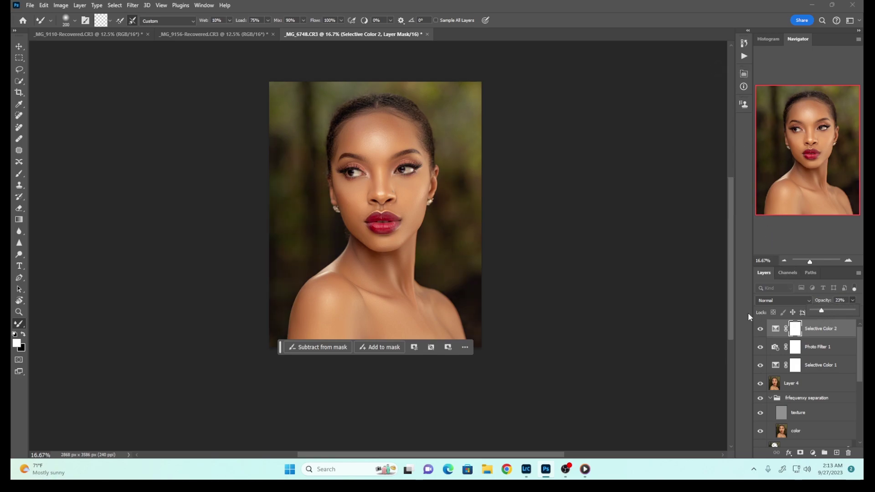
Step: Add a Gradient Map adjustment layer using the Sepia Antique preset from the legacy Photographic Toning gradients
click(812, 453)
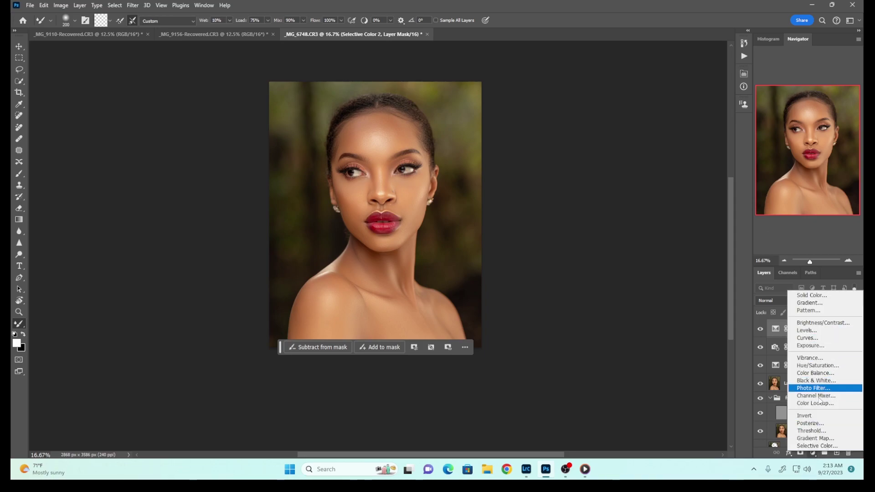
click(810, 438)
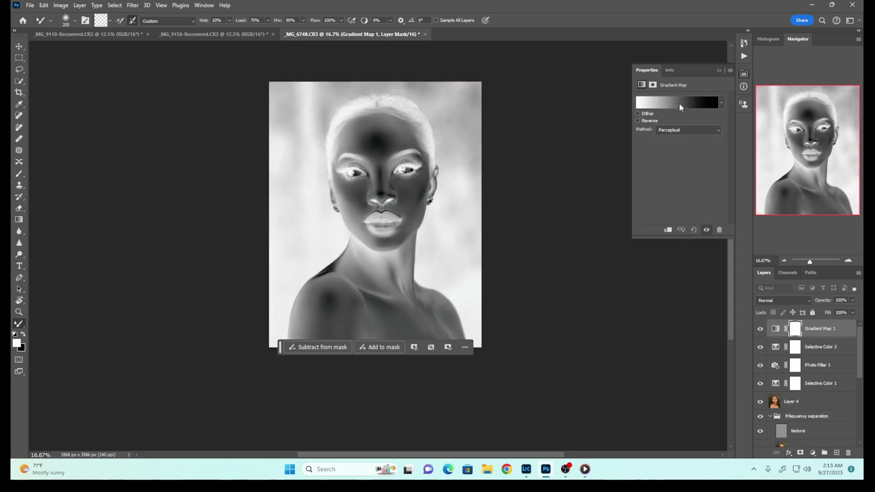
click(679, 103)
drag(263, 161, 265, 212)
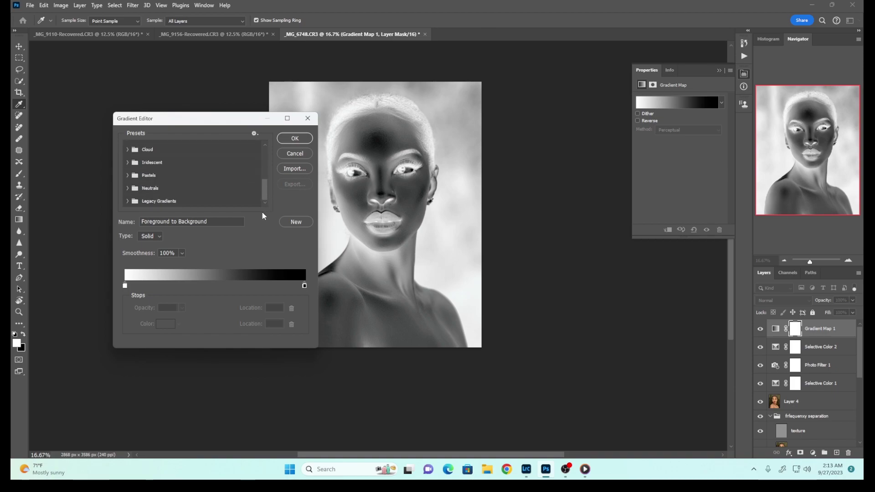
click(128, 201)
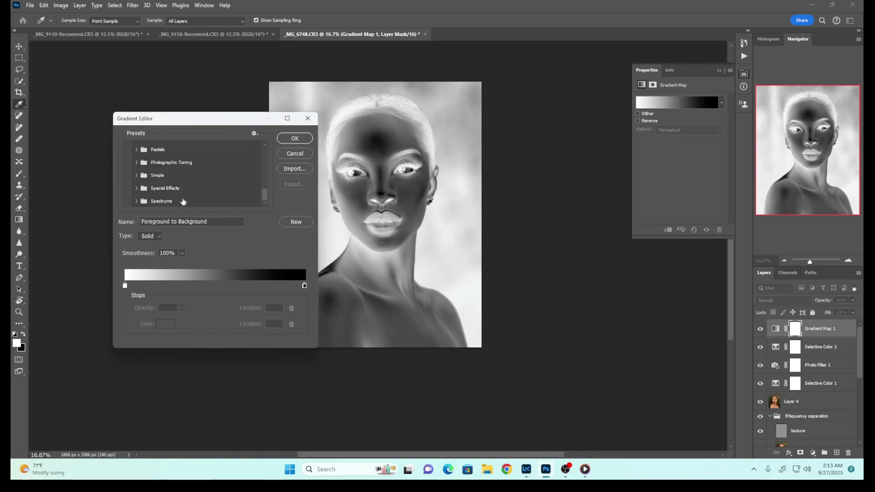
click(137, 163)
click(152, 197)
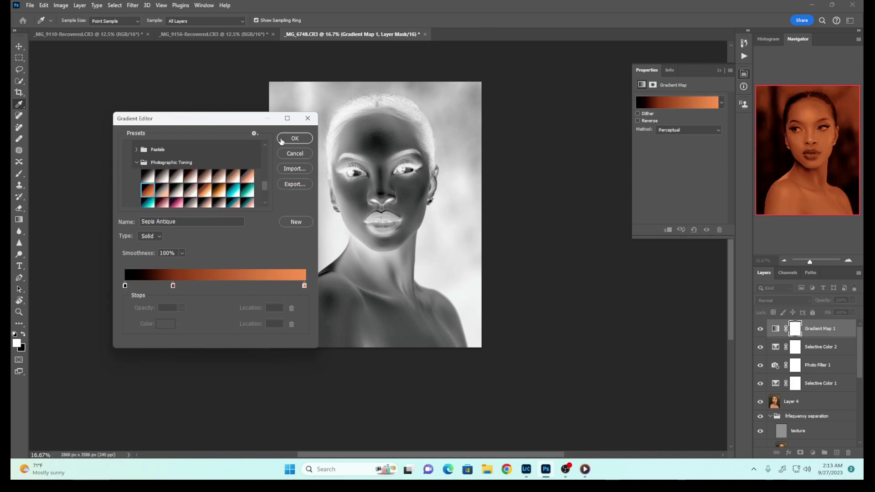
click(295, 138)
key(b)
click(718, 71)
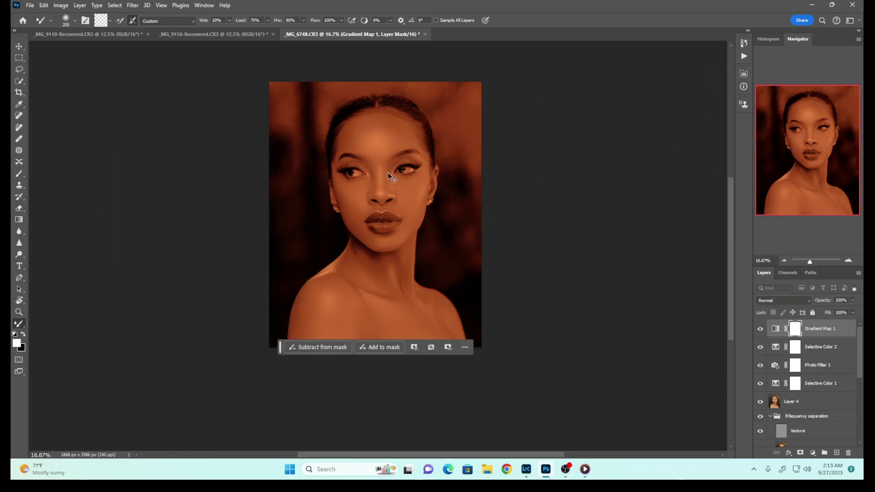
Step: Blend the Gradient Map layer in Soft Light mode and reduce its opacity to 15%
key(ctrl+plus)
key(ctrl+plus)
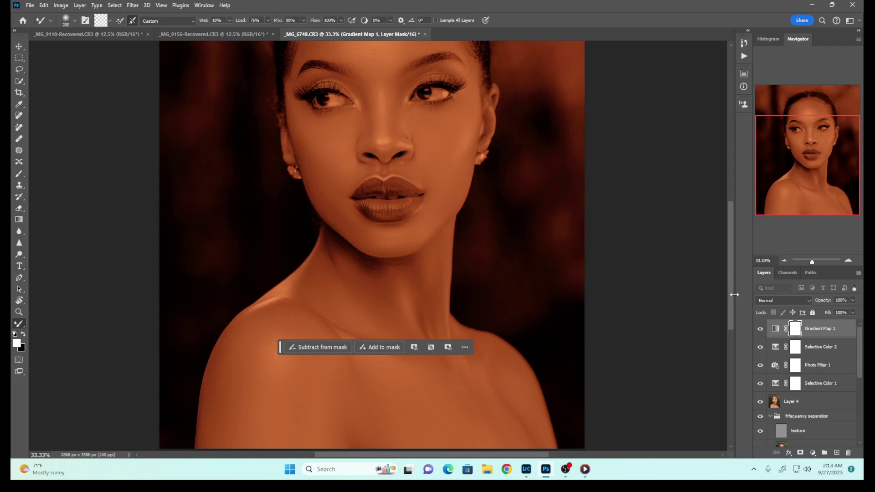
drag(730, 295, 729, 259)
click(783, 299)
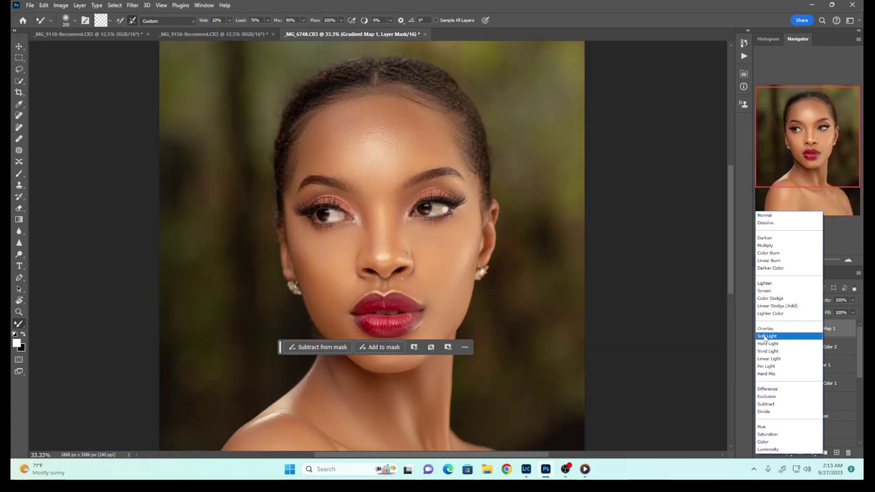
click(766, 336)
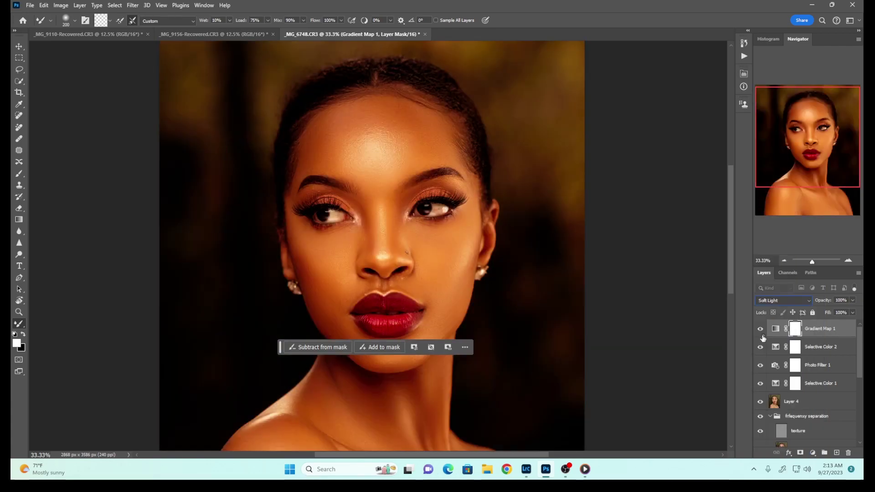
click(852, 300)
drag(852, 310, 825, 313)
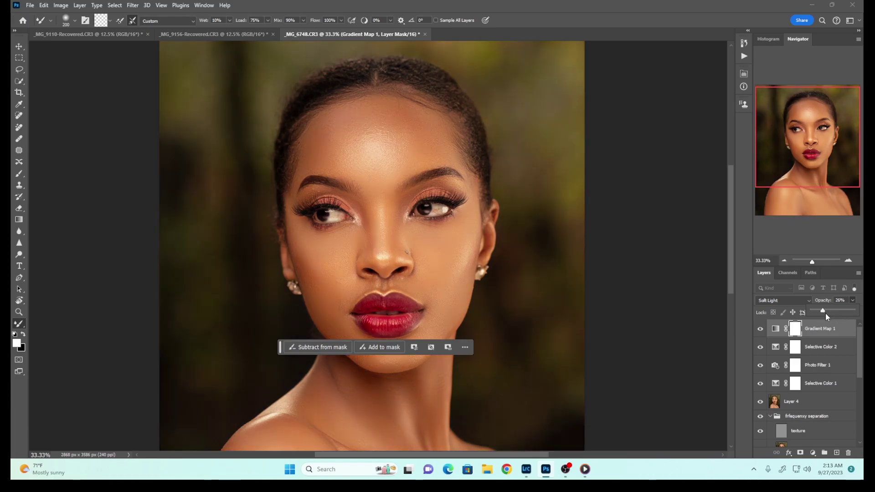
drag(825, 313, 820, 313)
click(784, 261)
click(787, 262)
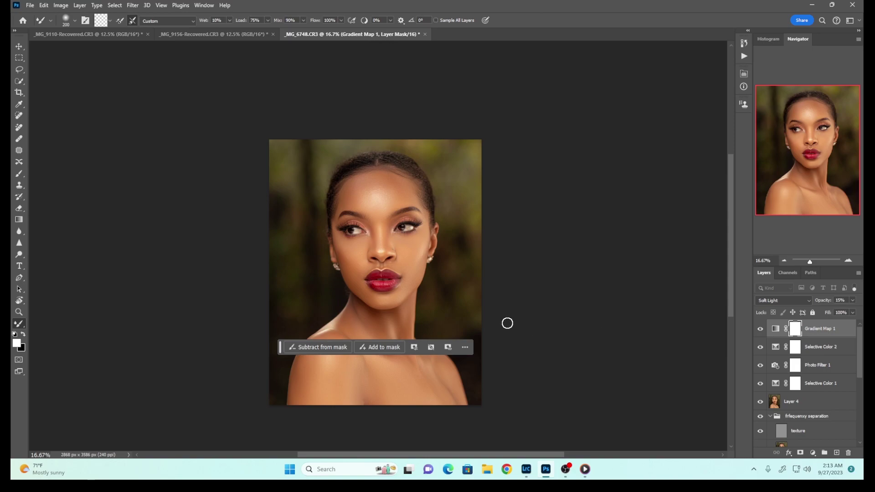
drag(730, 276, 731, 287)
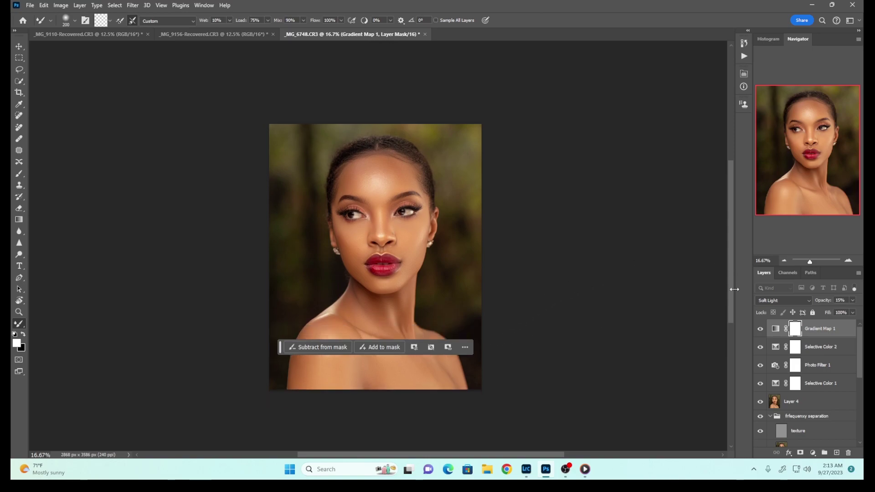
drag(862, 369, 864, 436)
scroll(866, 420, up, 5)
click(743, 56)
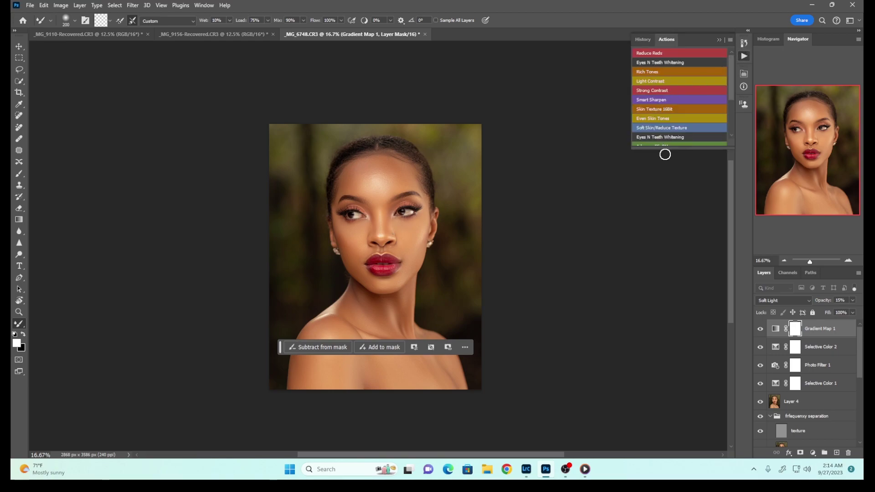
drag(664, 150, 669, 122)
click(719, 39)
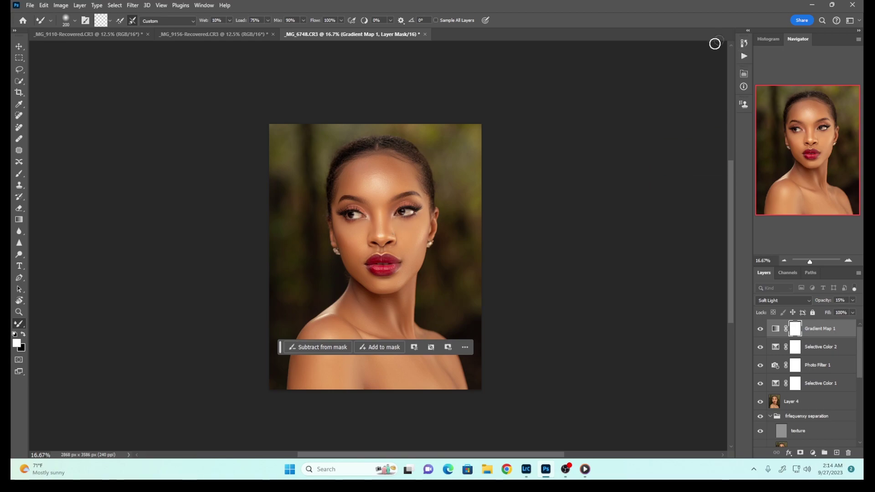
Step: Add a Curves adjustment layer above the Gradient Map and raise the RGB midtones to brighten the portrait
click(814, 453)
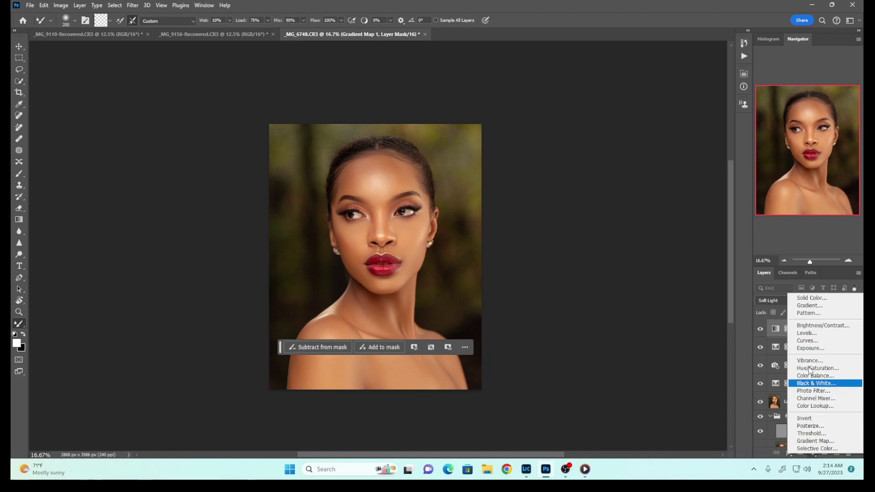
click(805, 345)
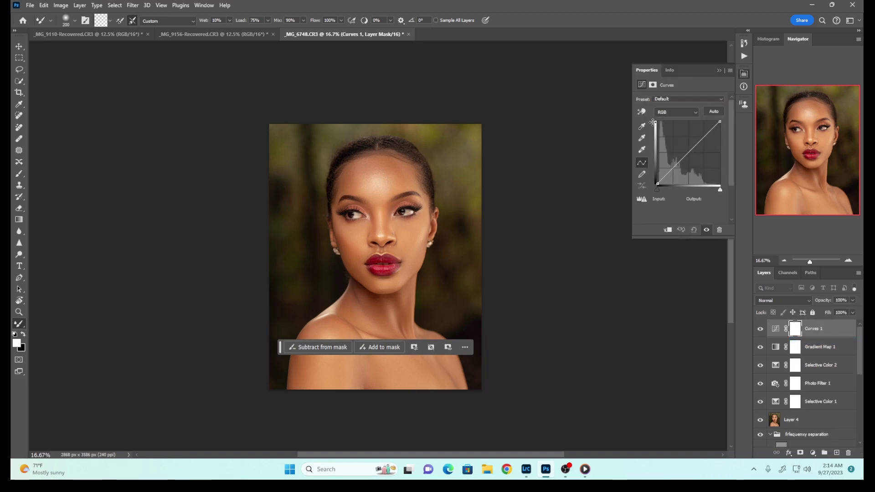
click(689, 152)
drag(689, 151, 682, 149)
click(718, 71)
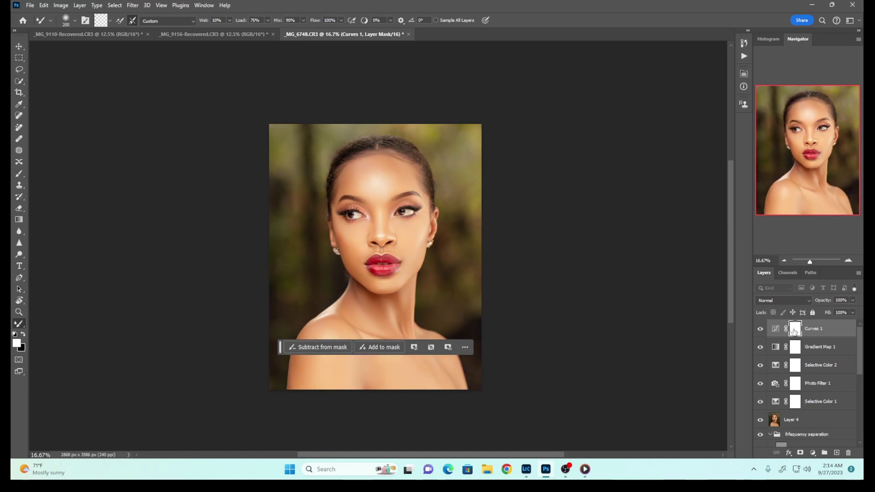
Step: Invert the brightening Curves layer's mask to black and rename the layer dodge
key(ctrl+i)
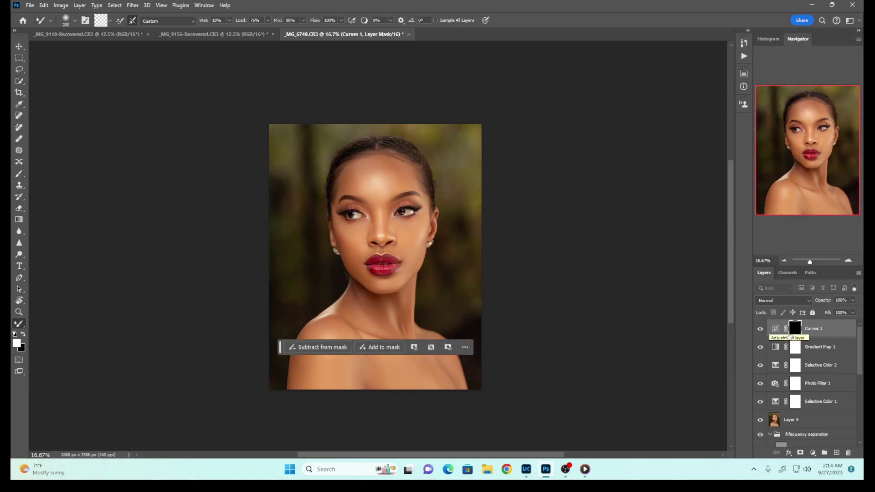
double_click(814, 329)
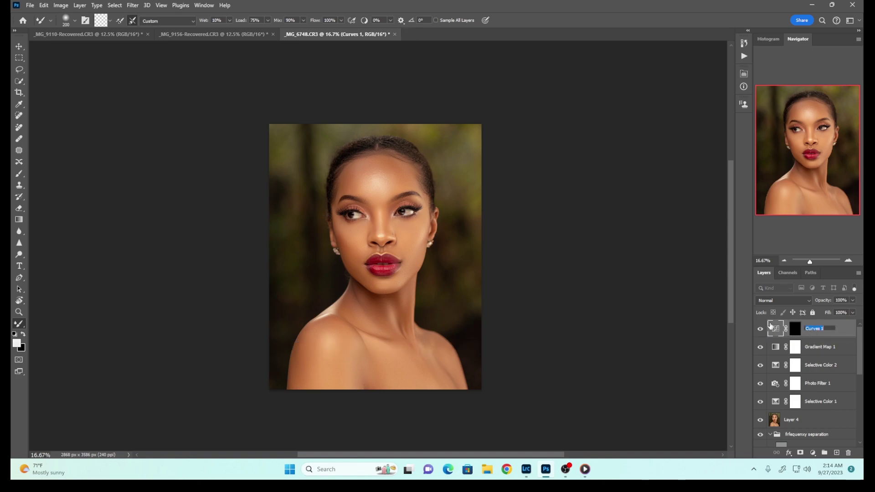
text(dodge)
key(Return)
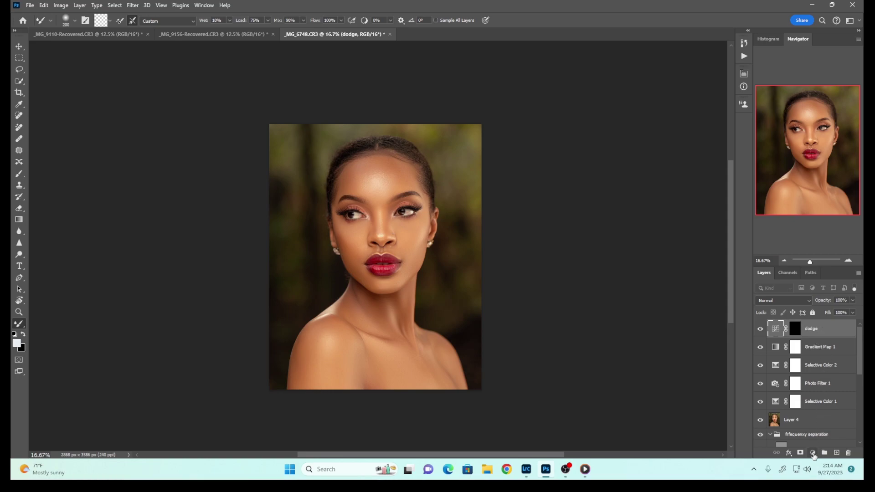
Step: Add another Curves adjustment layer above the dodge layer and darken the midtones with an RGB point at input 151, output 104
click(813, 453)
click(804, 343)
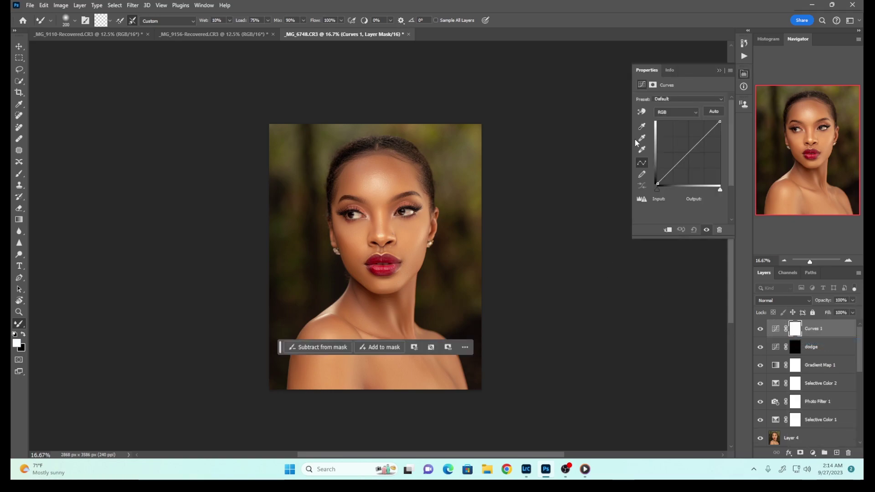
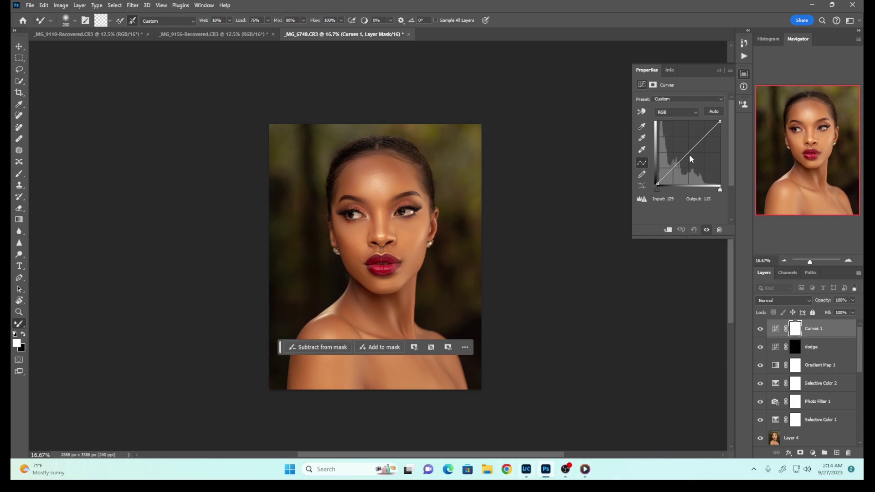
click(813, 5)
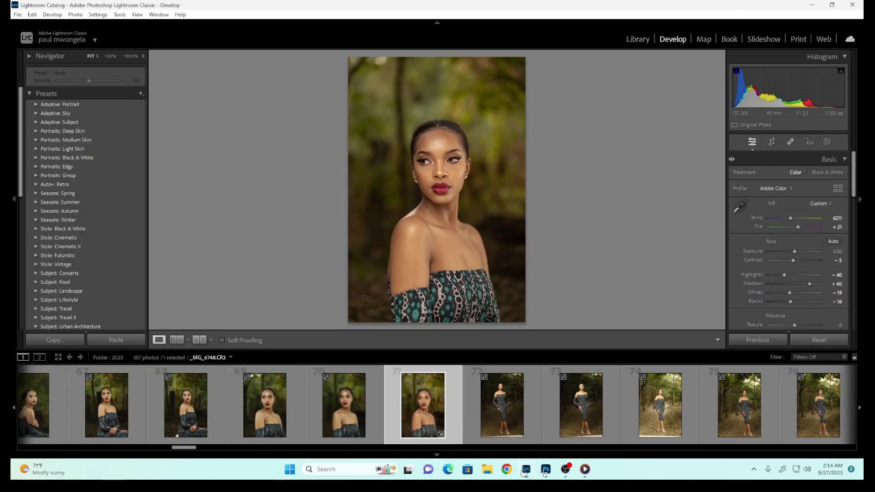
click(814, 5)
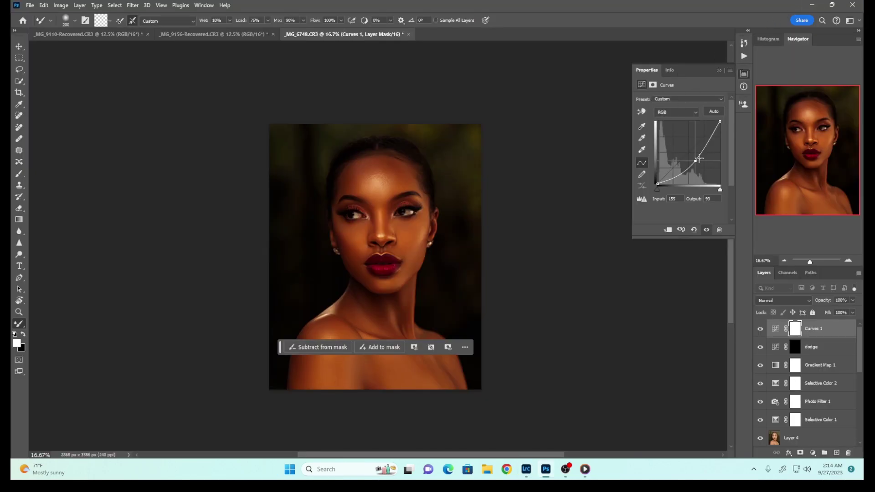
drag(696, 161, 693, 158)
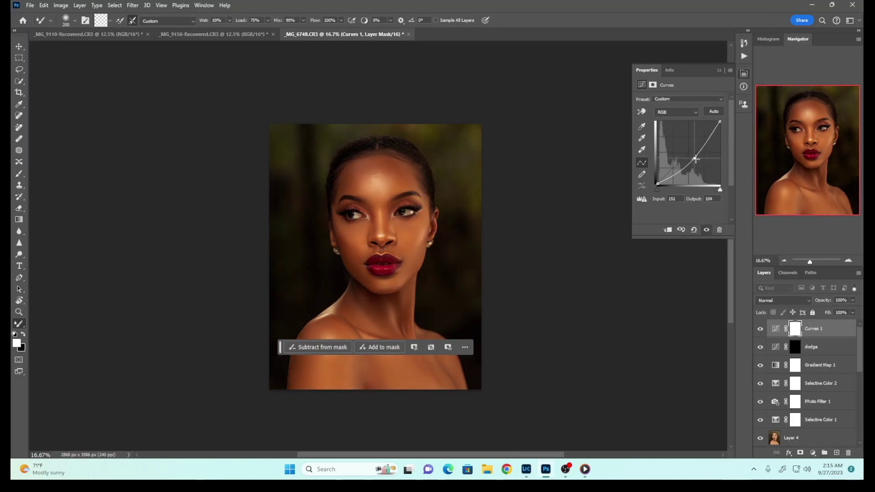
click(720, 72)
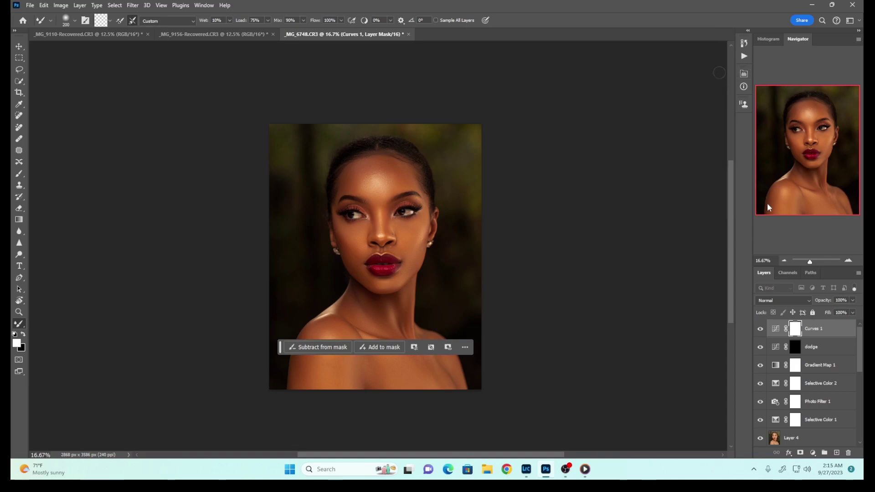
Step: Invert the darkening Curves layer's mask to black and rename the layer burn
key(ctrl+i)
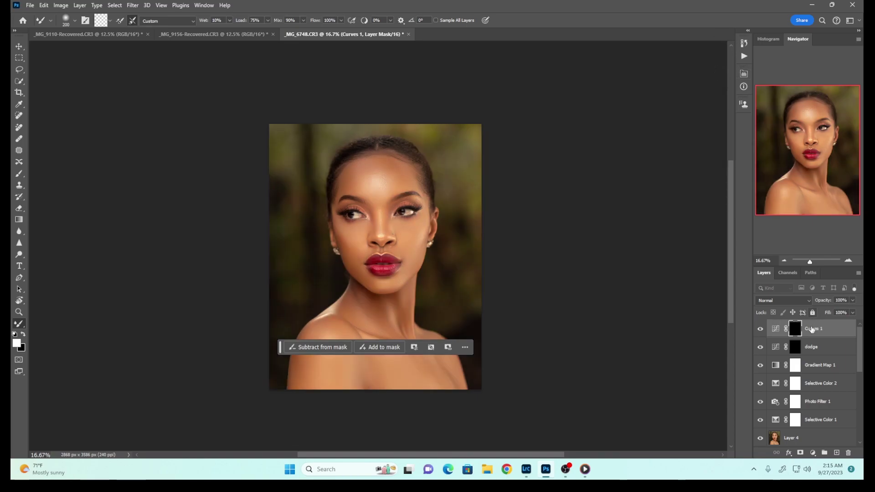
double_click(813, 329)
text(bu)
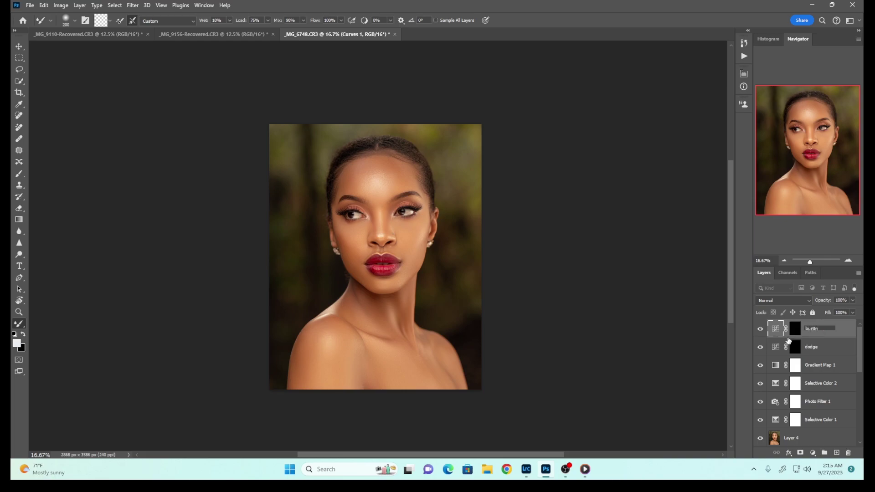
text(rttn)
key(BackSpace)
key(BackSpace)
click(812, 350)
Step: Add a Black & White adjustment layer above the burn layer and set its Reds to -29
click(808, 331)
click(812, 347)
click(809, 328)
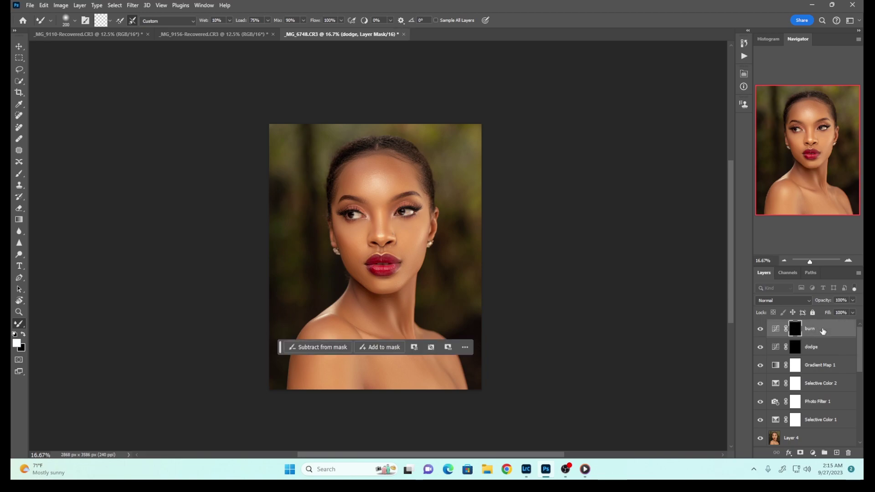
click(812, 452)
click(816, 380)
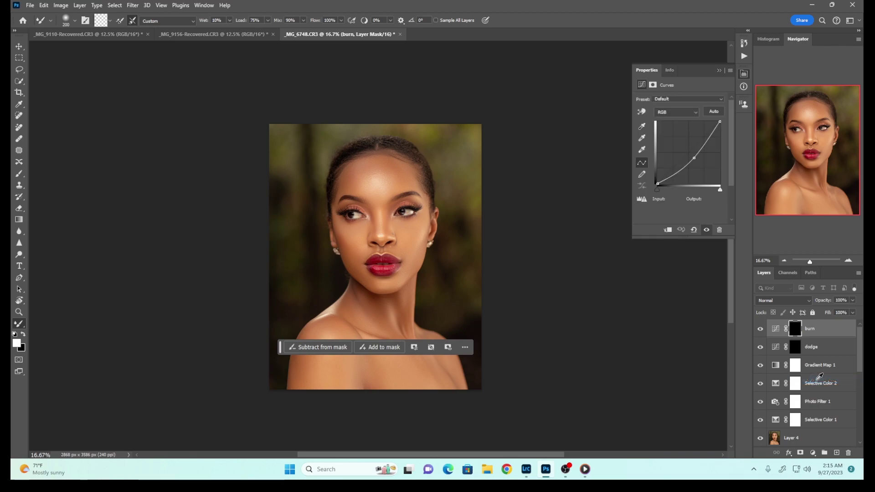
drag(673, 132, 667, 133)
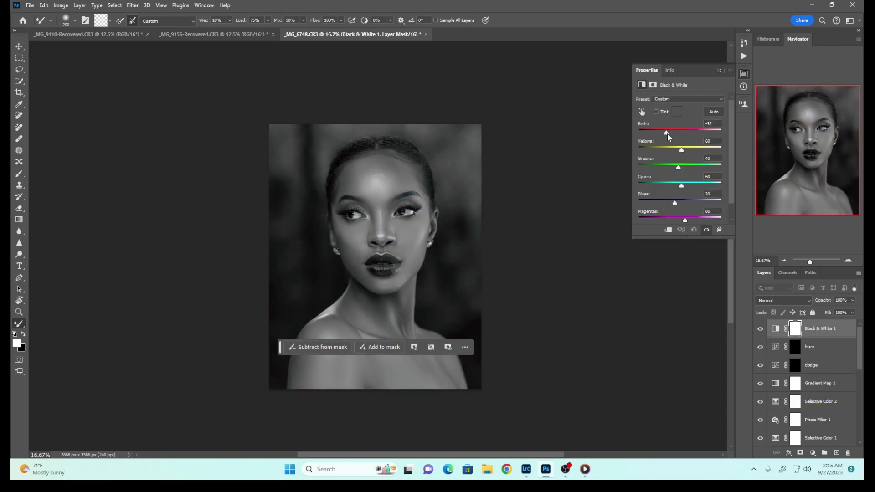
Step: Paint white over the face highlights on the dodge layer's mask with a 70 px brush at 1% flow
click(795, 365)
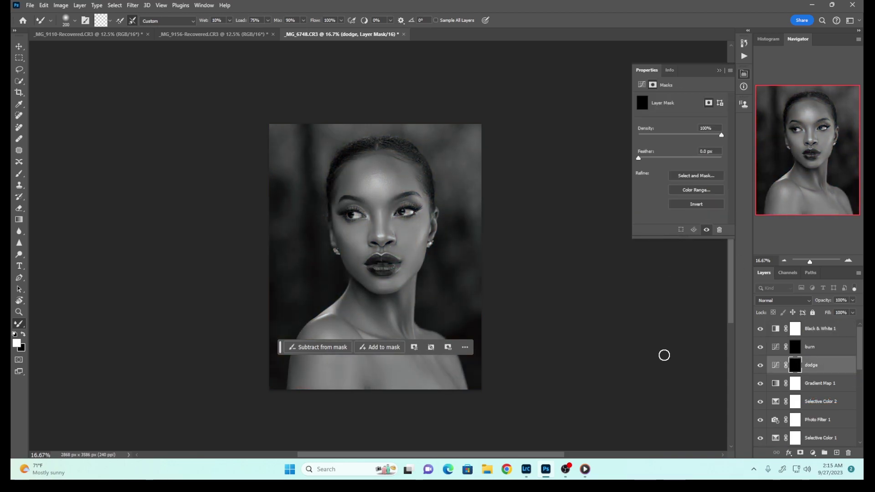
key(ctrl+plus)
key(ctrl+plus)
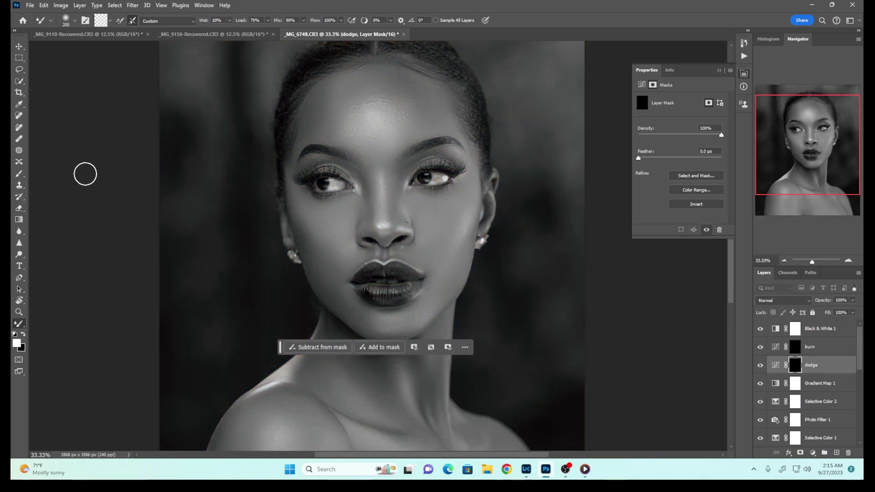
key(b)
key(bracketleft)
key(bracketleft)
key(bracketleft)
key(bracketleft)
key(bracketleft)
key(bracketleft)
key(bracketleft)
key(bracketleft)
key(bracketleft)
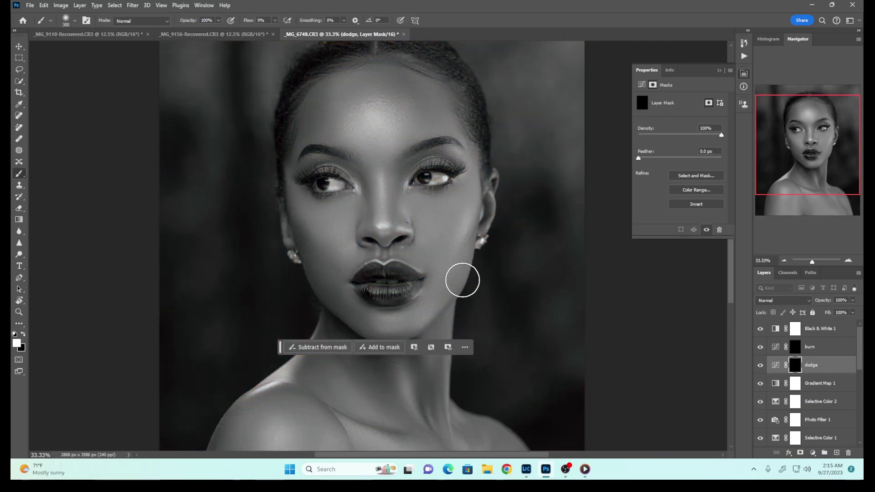
key(bracketleft)
key(bracketleft)
click(275, 20)
drag(275, 30, 256, 37)
click(463, 237)
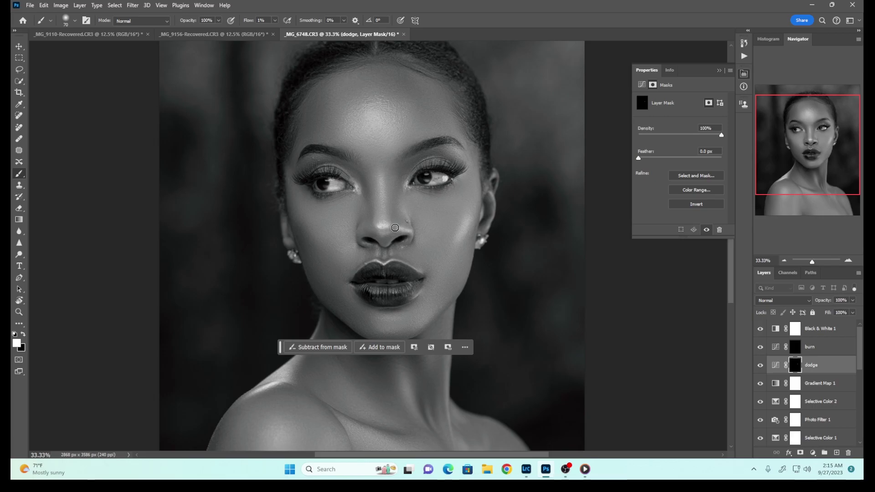
Step: Brighten the neck and shoulders on the dodge layer's mask with the brush enlarged to 175 px
scroll(732, 279, down, 3)
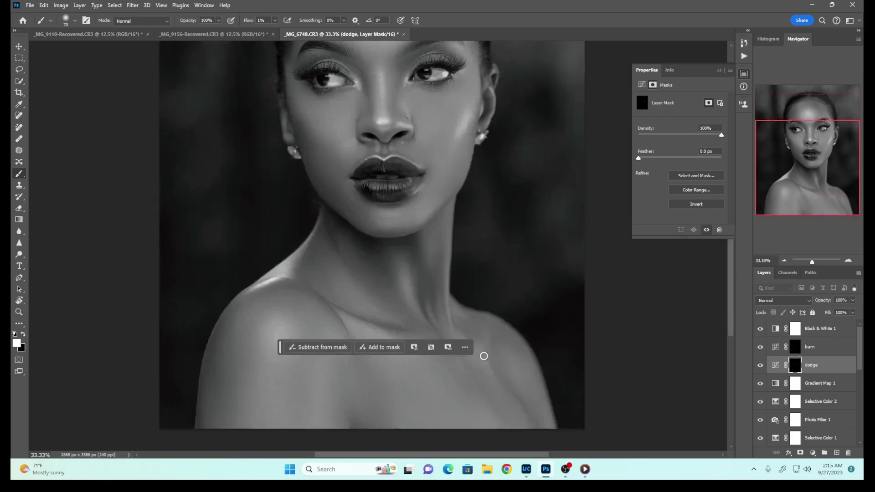
key(bracketright)
key(bracketright)
key(bracketright)
key(bracketright)
key(bracketright)
key(bracketright)
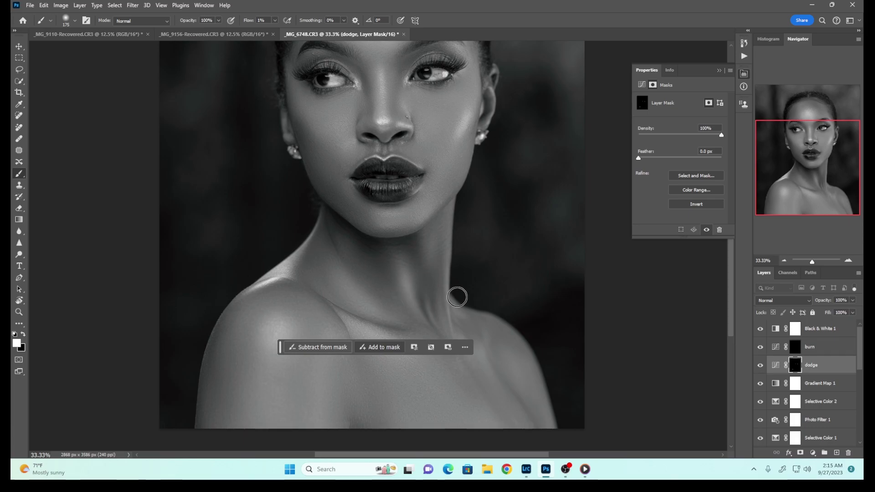
Step: Paint subtle shadows on the face in the burn layer's mask, reducing the brush to 150 px
drag(729, 266, 728, 232)
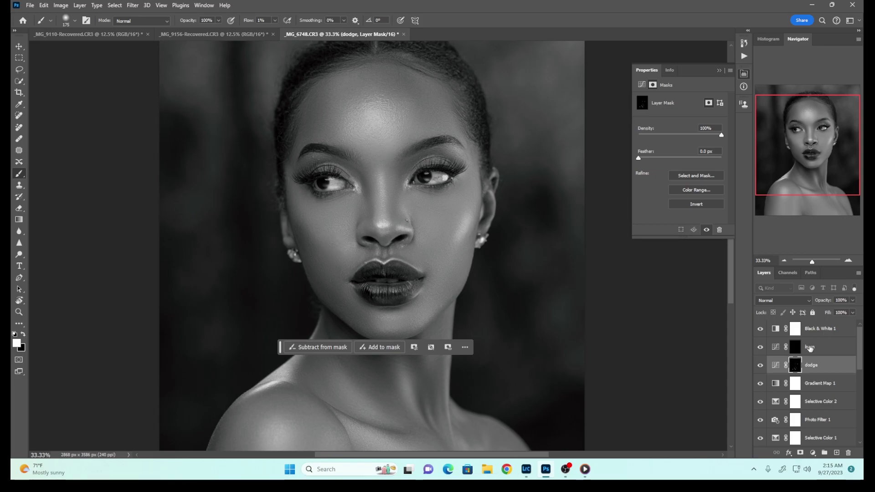
click(795, 348)
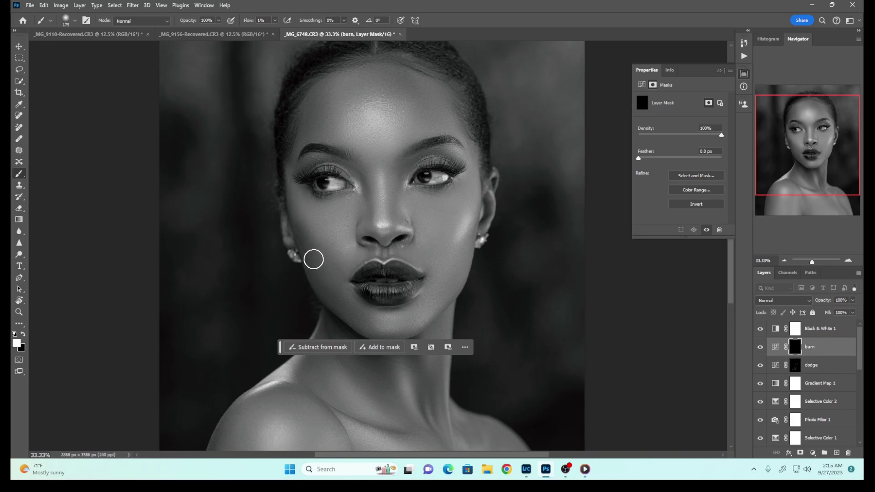
key(bracketright)
key(bracketright)
key(bracketright)
key(bracketleft)
key(bracketleft)
key(bracketleft)
key(bracketleft)
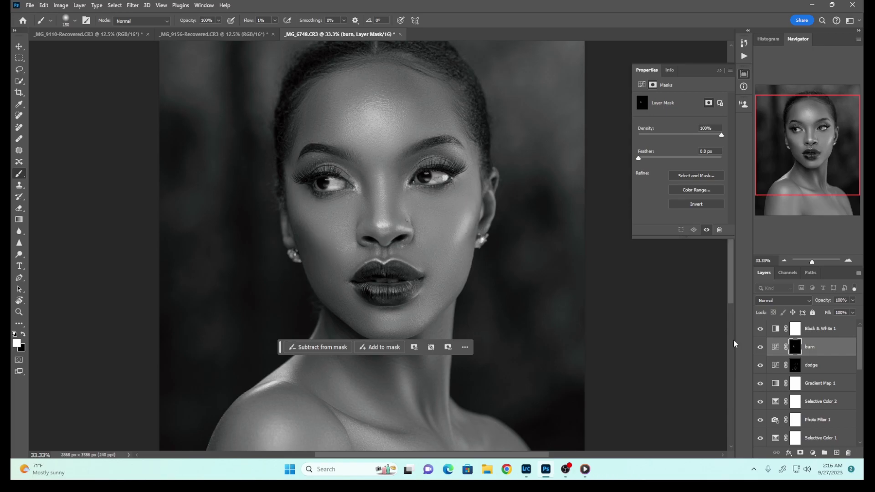
Step: Delete the Black & White layer and continue dodging the neck and shoulders on the dodge layer's mask
click(816, 329)
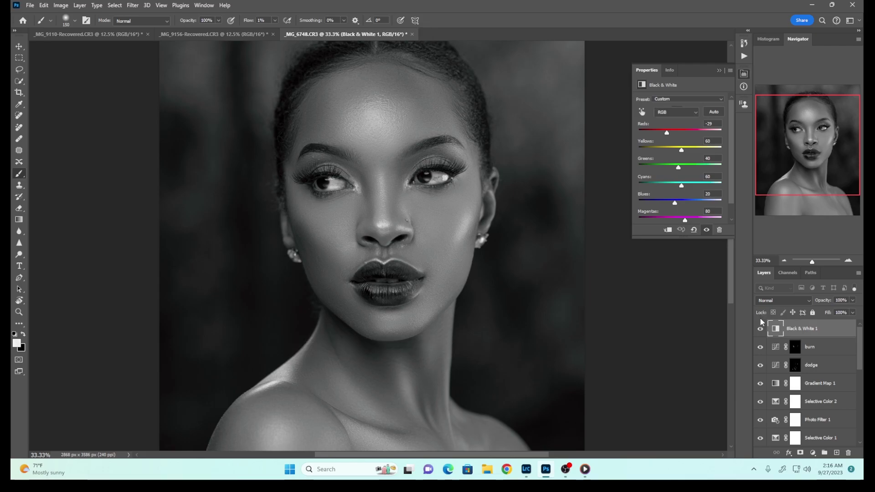
key(Delete)
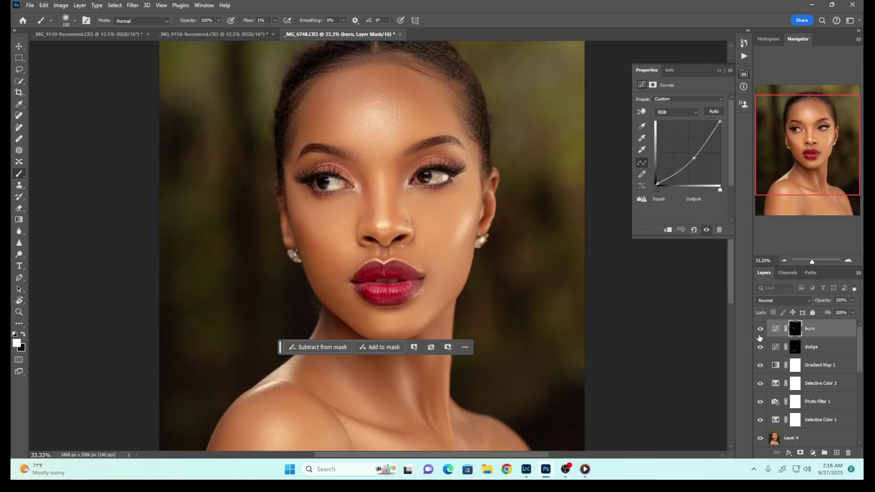
scroll(729, 313, down, 5)
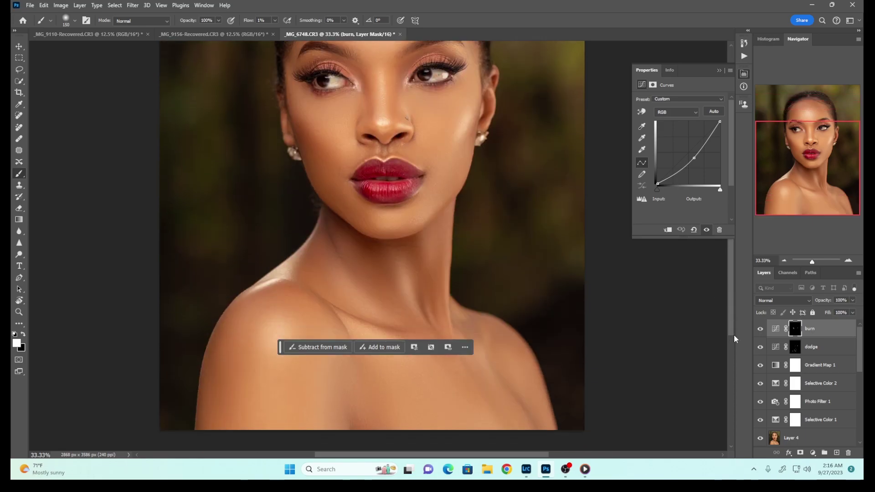
click(799, 349)
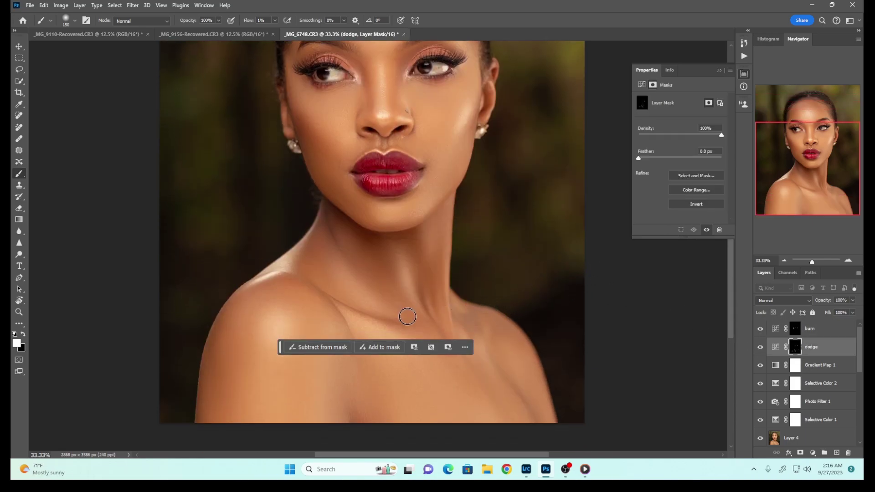
scroll(727, 276, up, 3)
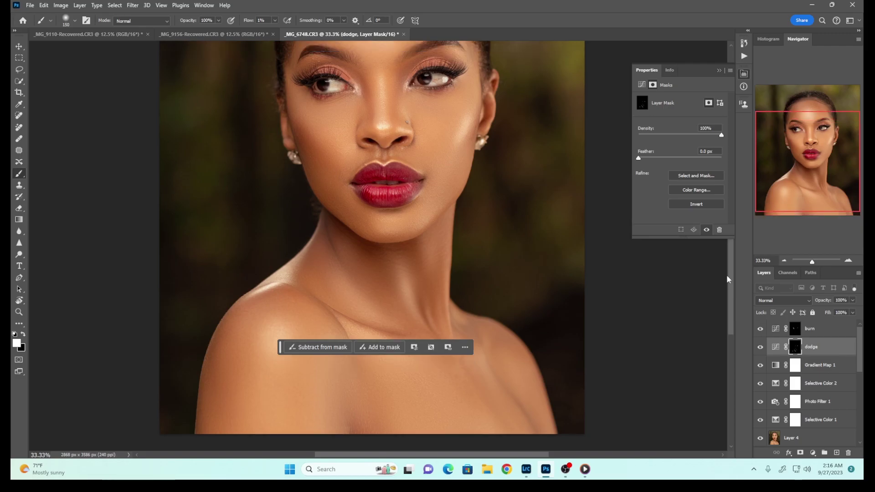
scroll(723, 264, up, 2)
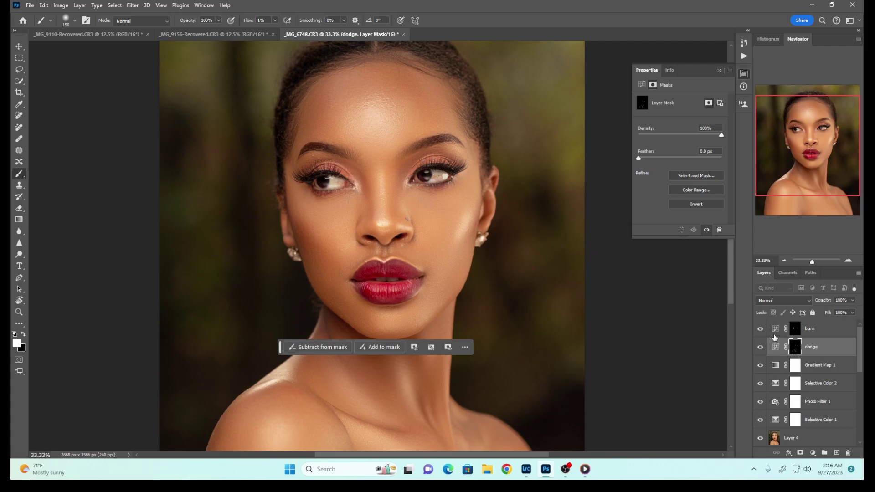
Step: Reduce the burn layer's opacity and stamp all visible layers into a new layer on top
click(760, 329)
click(816, 329)
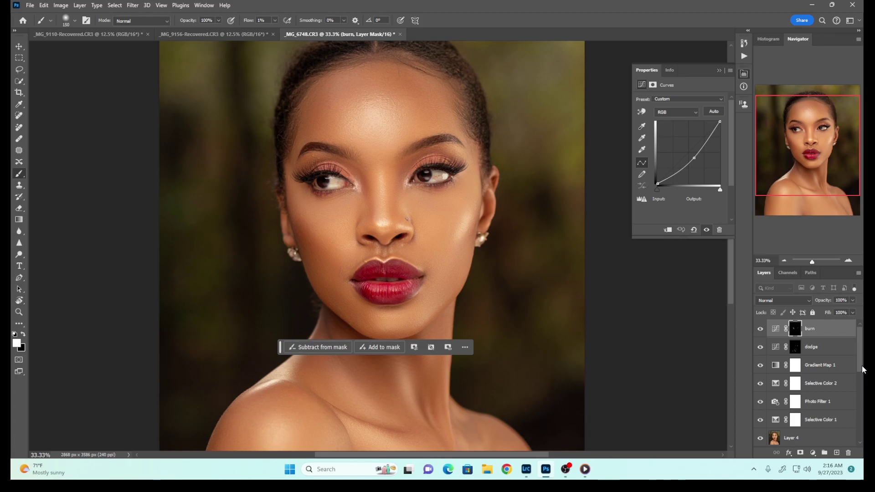
scroll(856, 395, down, 5)
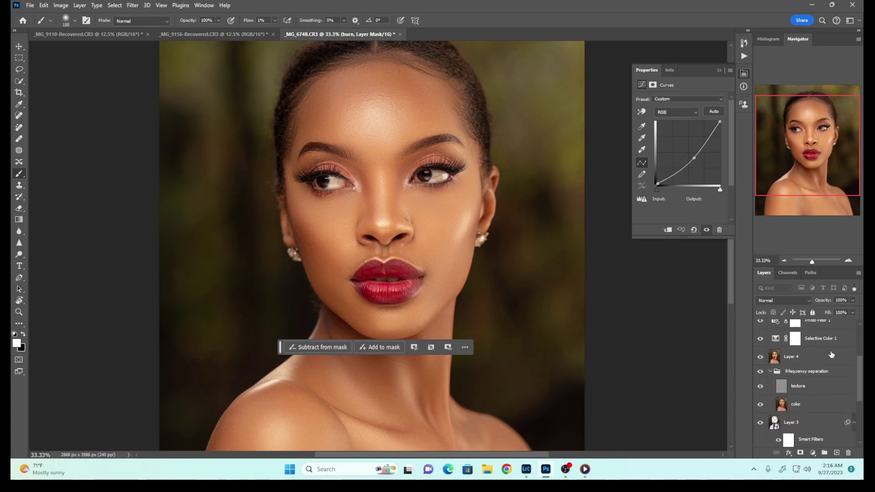
scroll(850, 332, up, 5)
click(852, 300)
drag(853, 310, 838, 311)
click(864, 360)
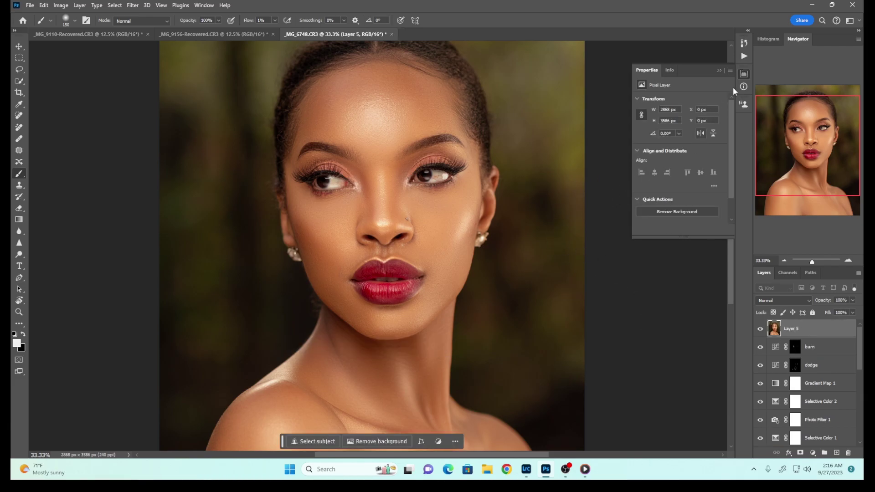
Step: Run the Eyes N Teeth Whitening action on the stamped layer
click(719, 71)
click(745, 55)
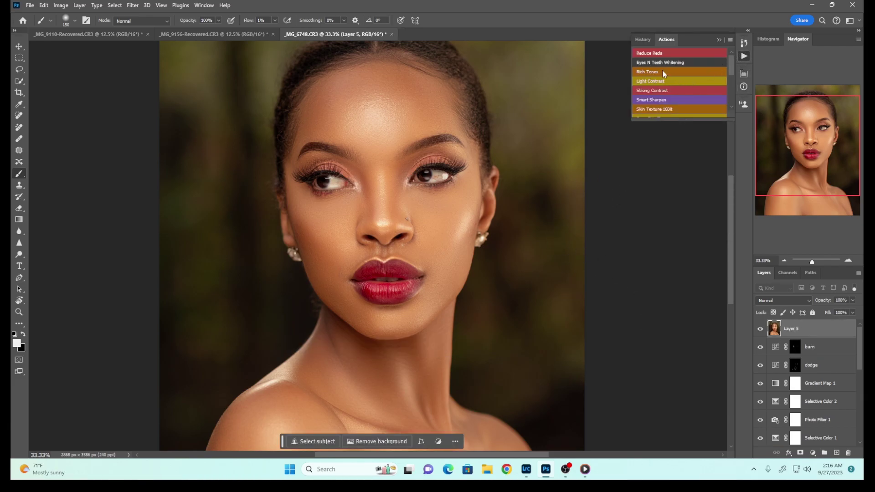
drag(677, 118, 683, 216)
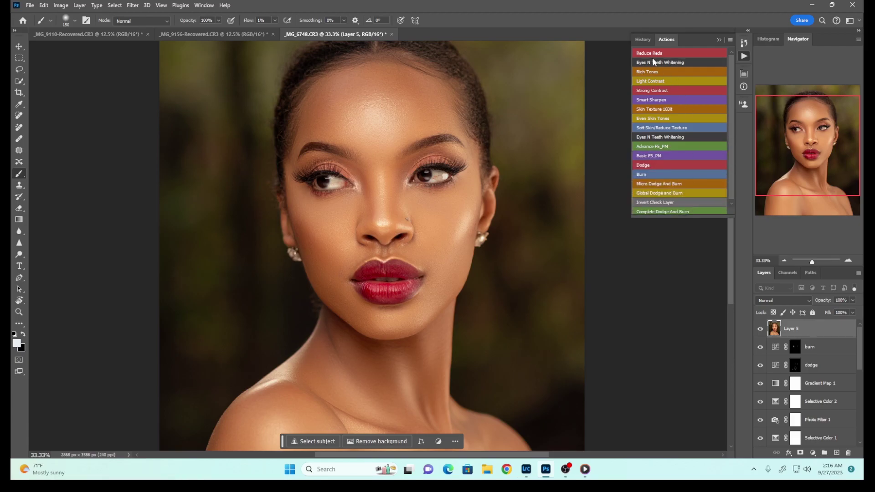
click(653, 62)
click(719, 38)
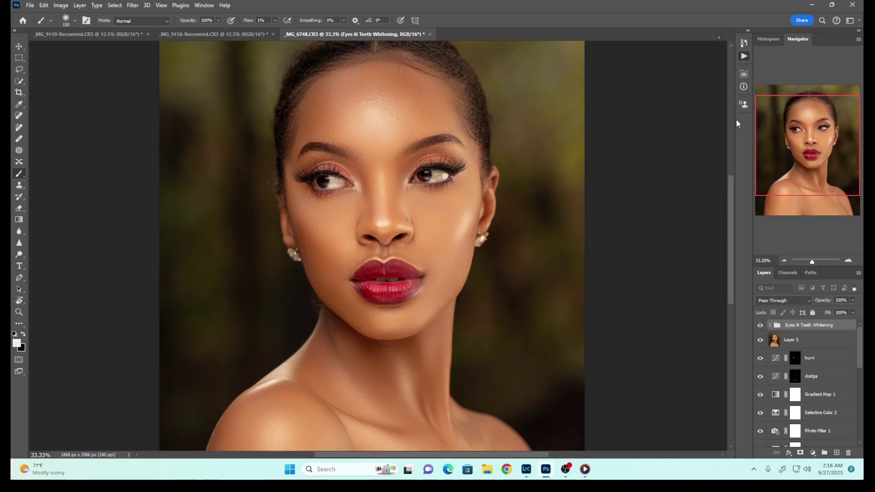
Step: Whiten both eyes by painting on the whitening group's Photo Filter mask with a 45 px brush at 93% flow
click(770, 325)
click(801, 378)
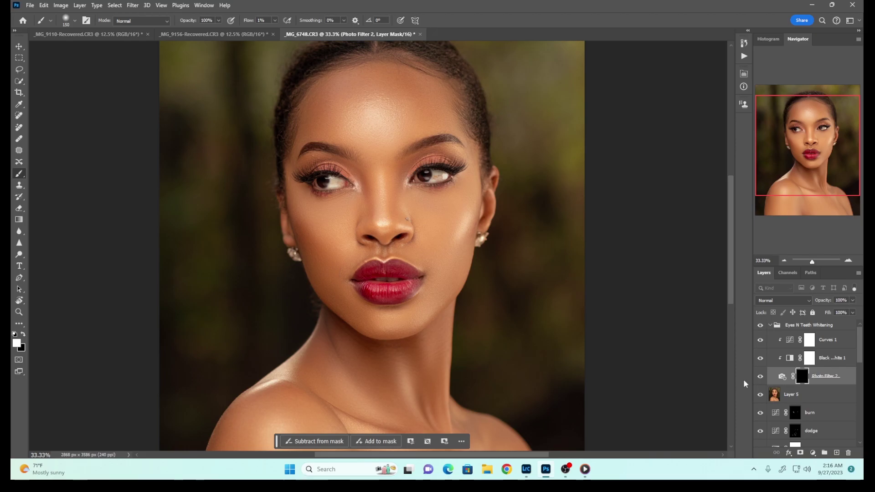
key(bracketleft)
key(bracketleft)
key(bracketleft)
key(bracketleft)
key(bracketleft)
key(bracketleft)
key(bracketleft)
key(bracketleft)
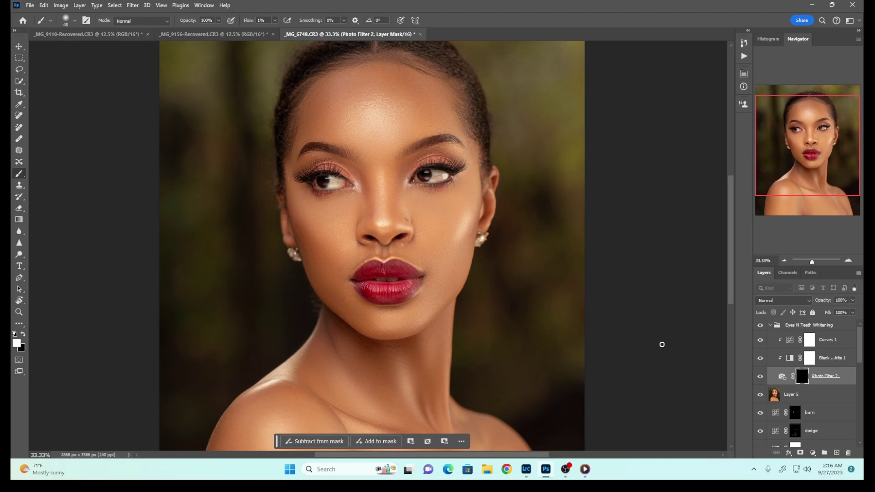
click(275, 20)
drag(273, 30, 298, 32)
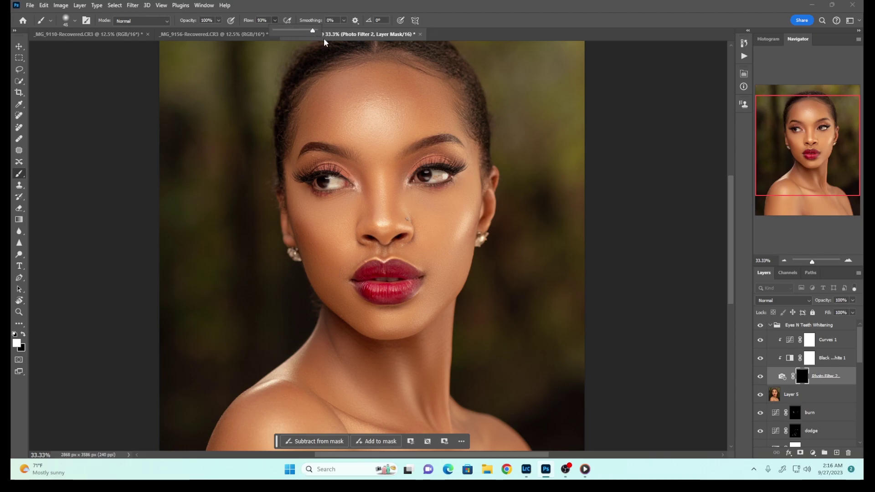
click(436, 177)
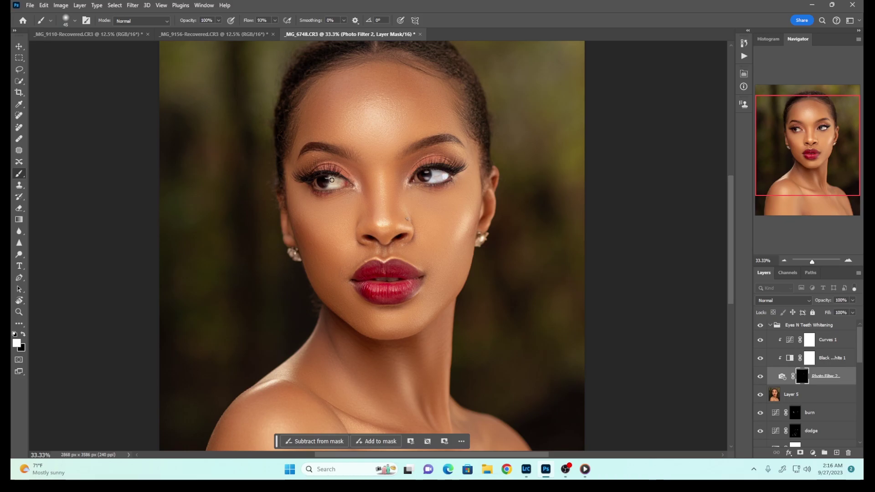
drag(332, 179, 344, 180)
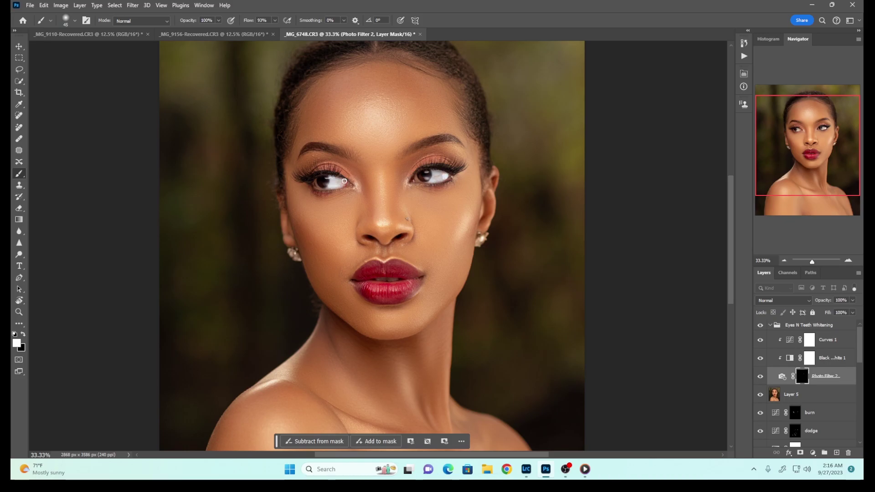
Step: Set the Eyes N Teeth Whitening group's opacity to 55% and stamp the visible layers into a new layer
click(770, 325)
click(851, 312)
drag(851, 311, 834, 311)
drag(731, 294, 737, 331)
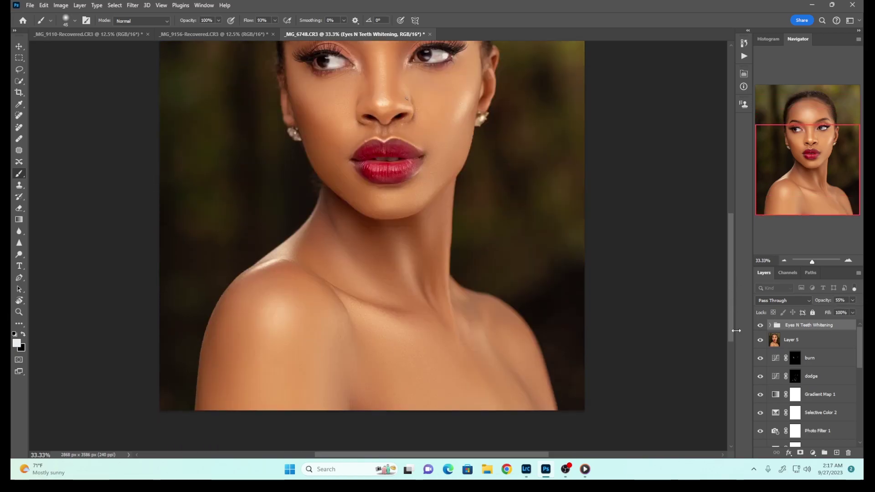
scroll(730, 316, up, 4)
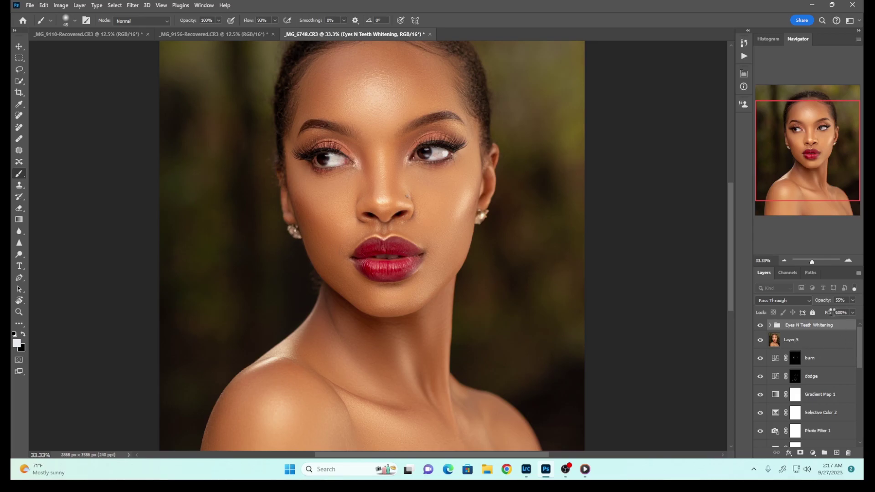
key(ctrl+shift+alt+e)
key(ctrl+minus)
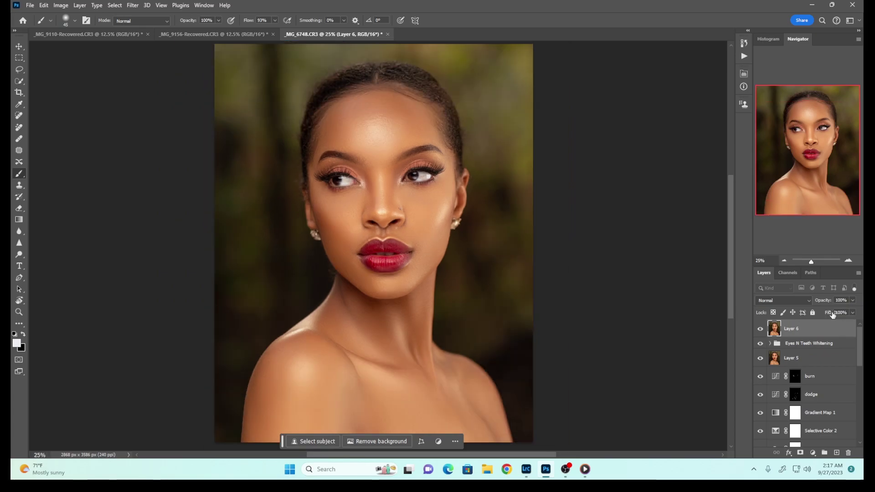
Step: Crop the portrait at a 4:5 ratio to about 2270 x 2837 px, tightening the frame around the face and shoulders
click(19, 93)
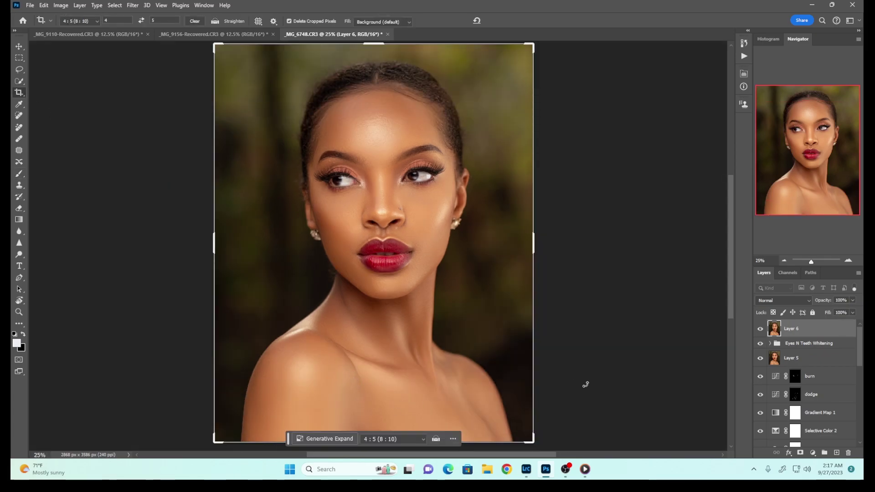
drag(373, 441, 378, 356)
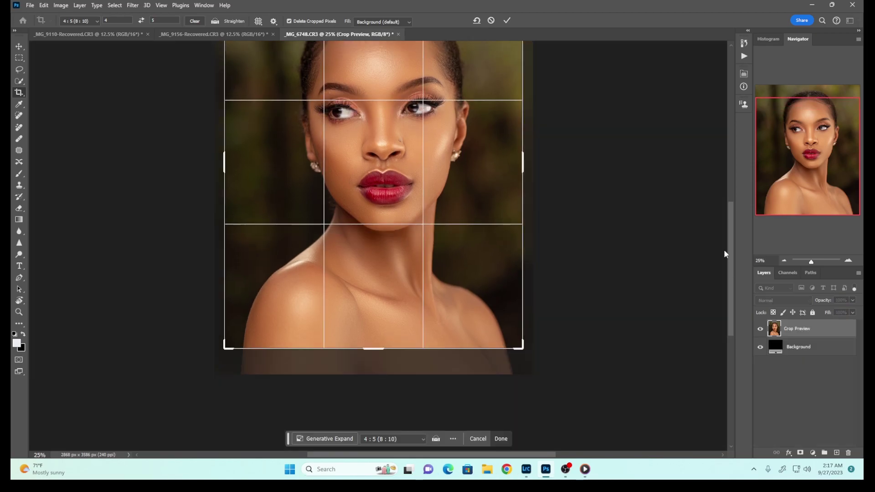
click(783, 261)
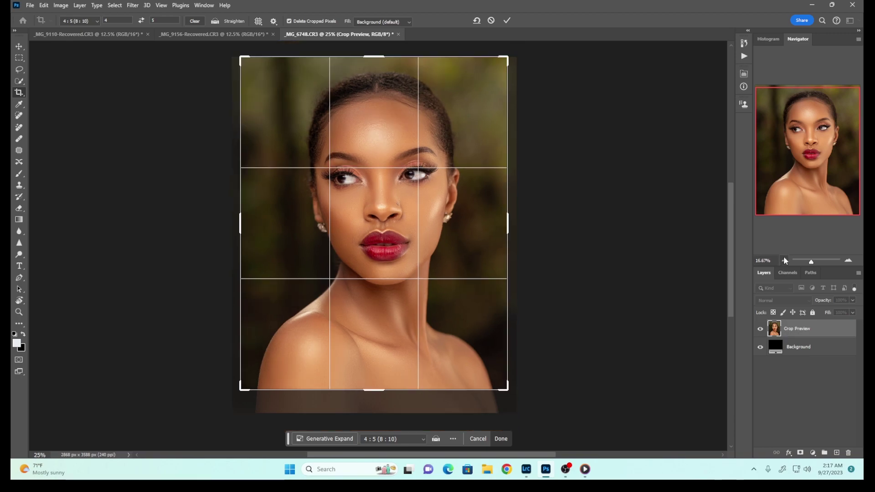
drag(375, 103, 379, 129)
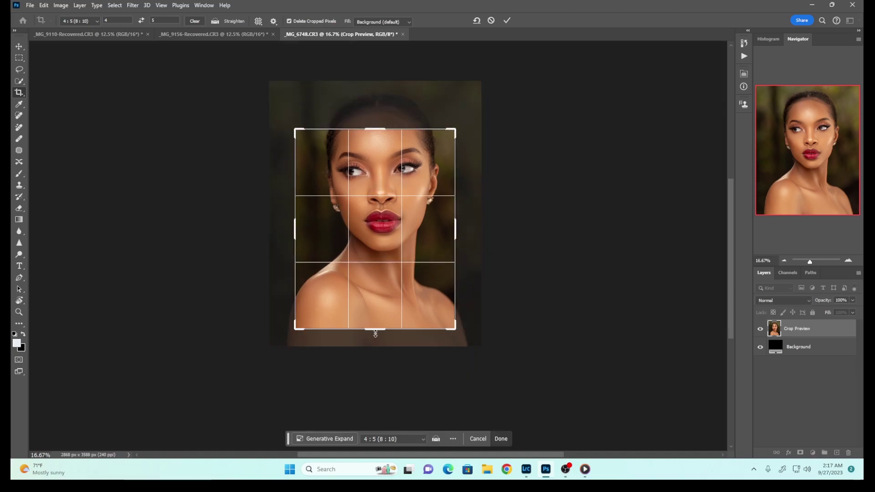
drag(377, 129, 378, 124)
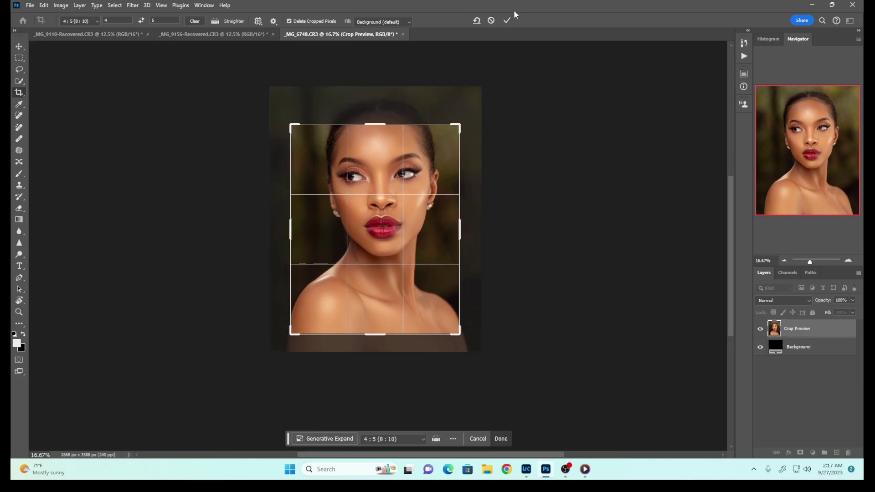
click(507, 21)
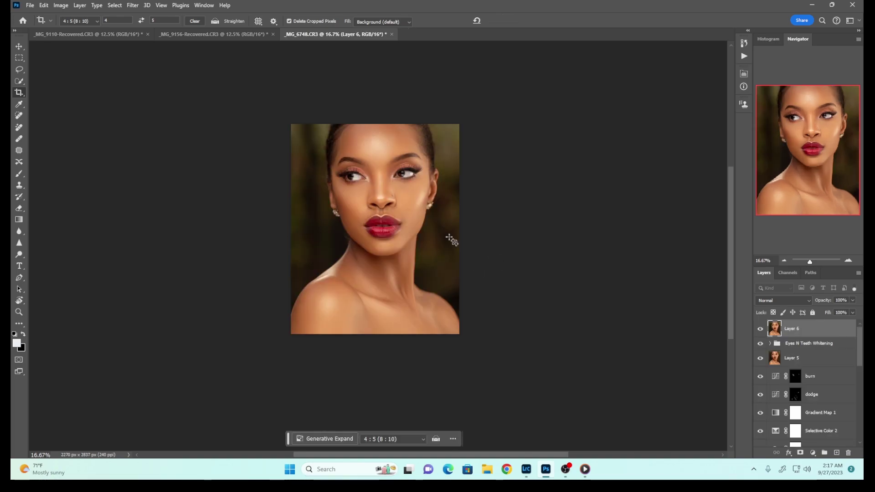
Step: Inspect the cropped portrait's face, lips and eyes up close and the overall framing at full view
key(ctrl+plus)
key(ctrl+plus)
key(ctrl+plus)
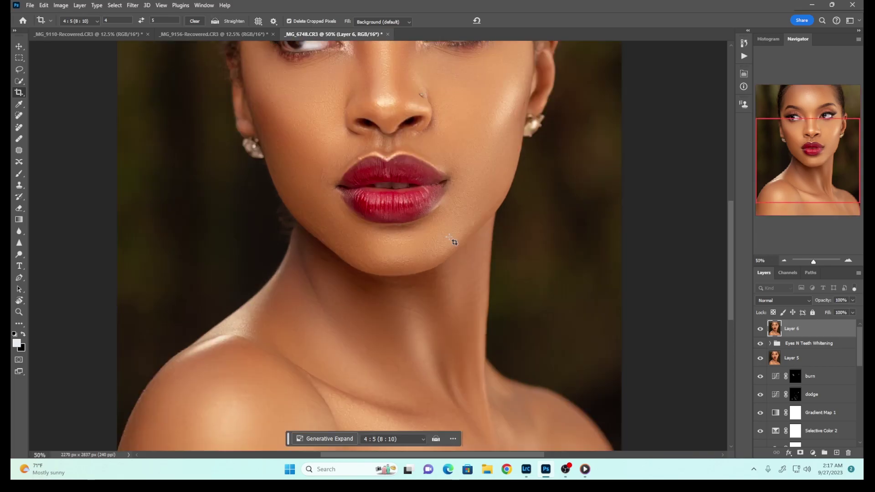
scroll(724, 272, up, 3)
drag(730, 308, 729, 282)
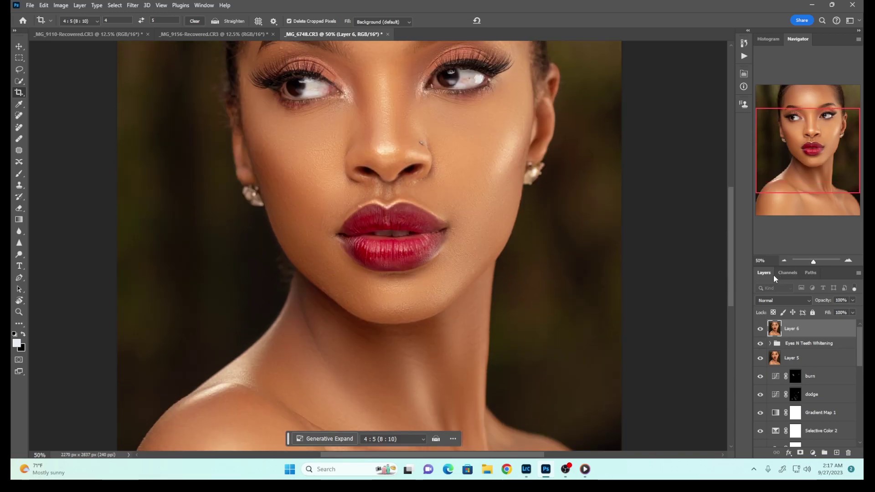
click(783, 259)
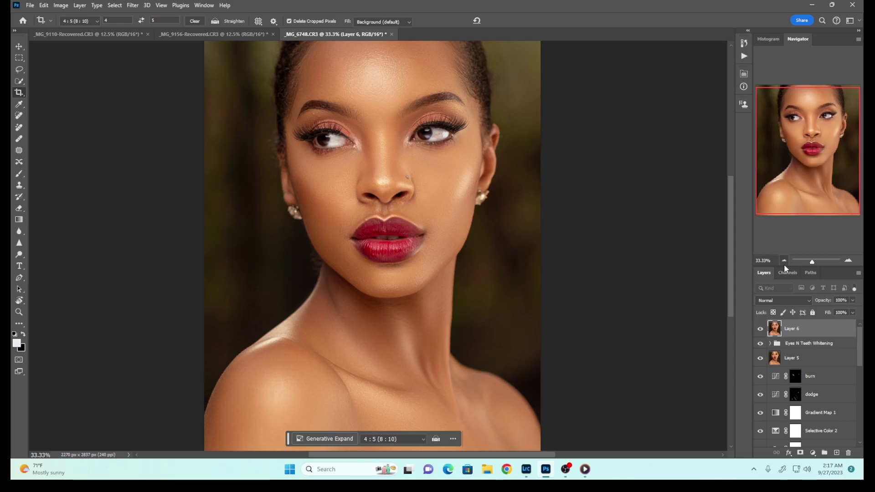
click(784, 263)
click(784, 263)
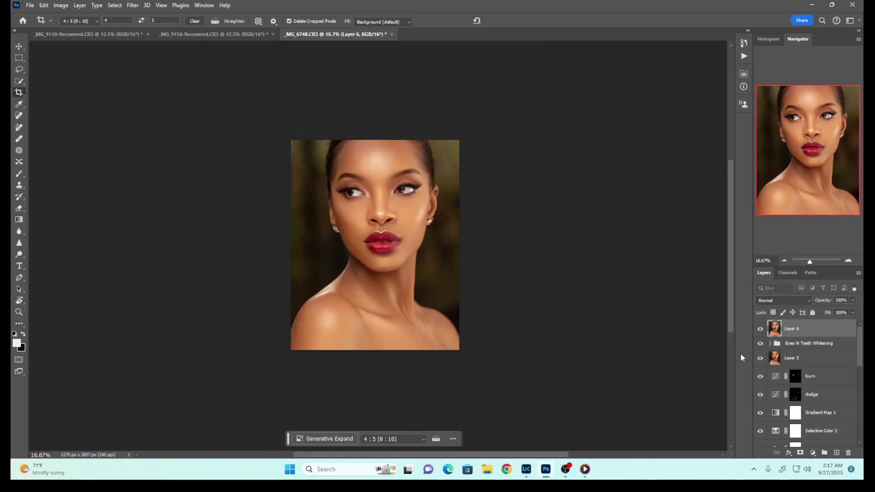
Step: Delete the topmost stamped layer and set the Eyes N Teeth Whitening group's opacity to 38%
click(760, 330)
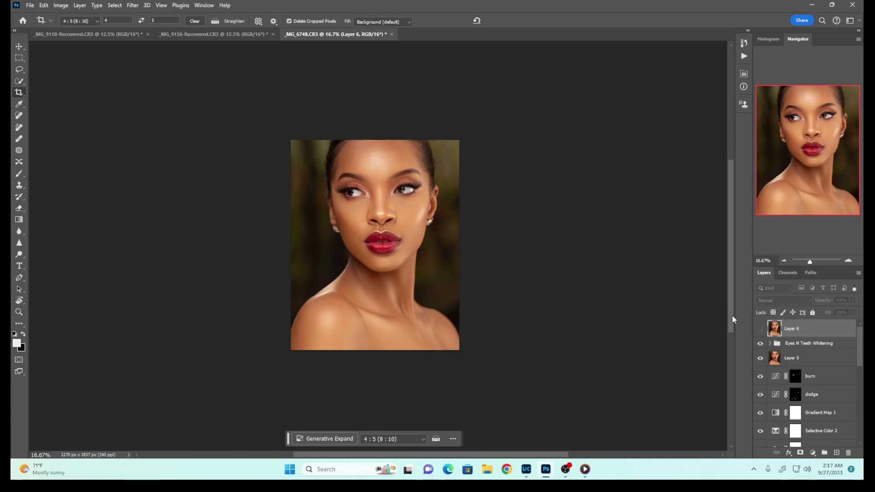
mouse_move(733, 317)
mouse_down()
mouse_move(736, 331)
mouse_move(732, 316)
mouse_move(729, 327)
mouse_up()
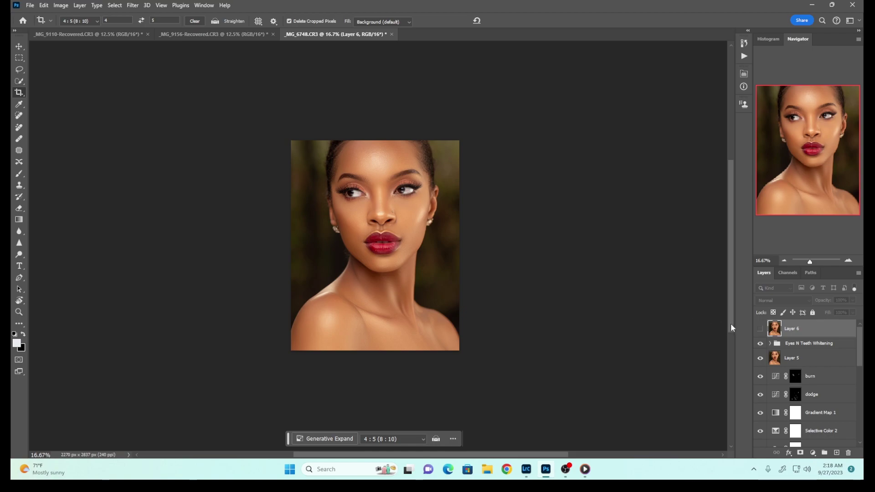
mouse_move(728, 325)
mouse_down()
mouse_move(734, 346)
mouse_move(729, 333)
mouse_up()
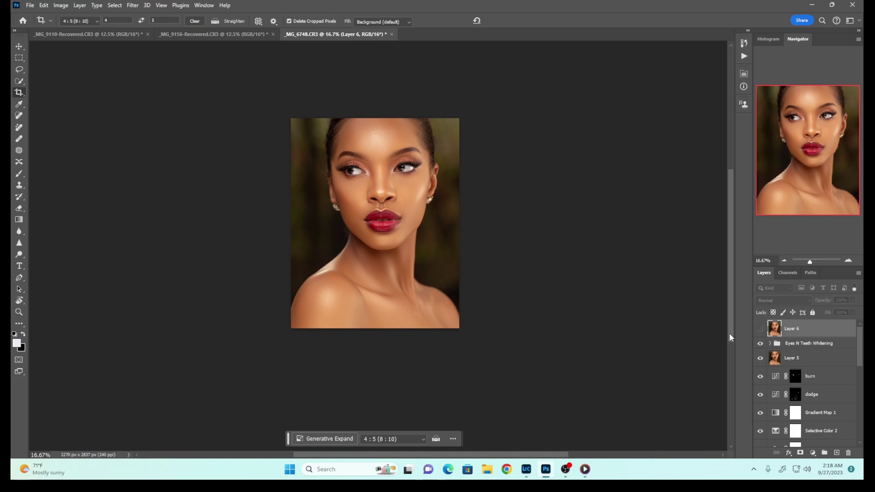
mouse_move(861, 342)
mouse_down()
mouse_move(862, 361)
mouse_move(825, 345)
mouse_up()
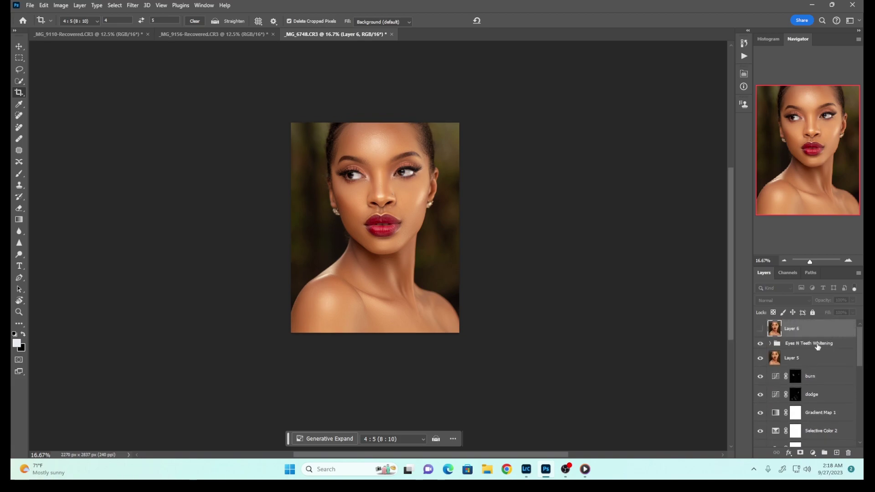
click(760, 330)
mouse_move(859, 349)
mouse_down()
mouse_move(864, 424)
mouse_move(841, 332)
mouse_up()
key(Delete)
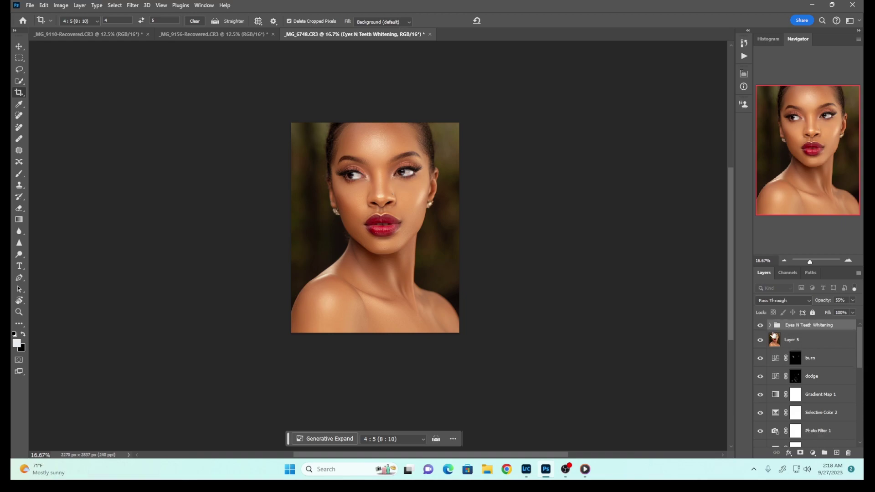
click(852, 300)
drag(839, 311, 832, 314)
Step: Group all retouching layers from Eyes N Teeth Whitening down to separation, leaving the Background layer outside
drag(861, 356, 863, 439)
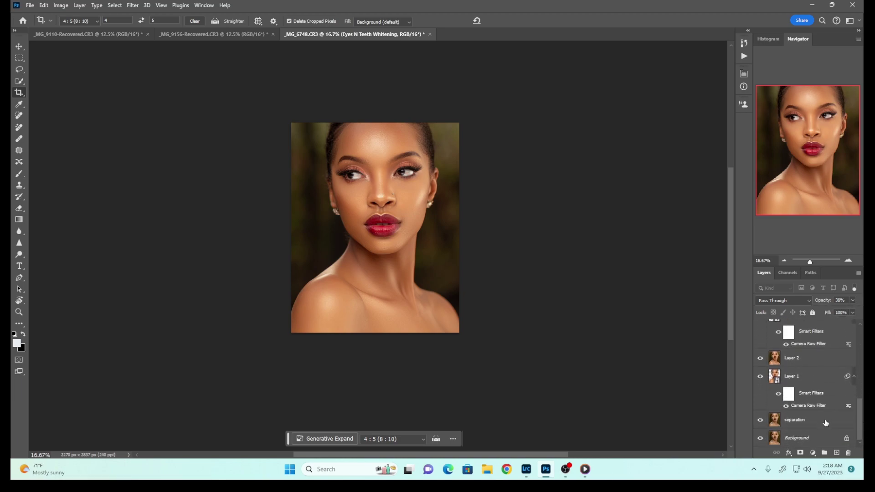
shift+click(816, 429)
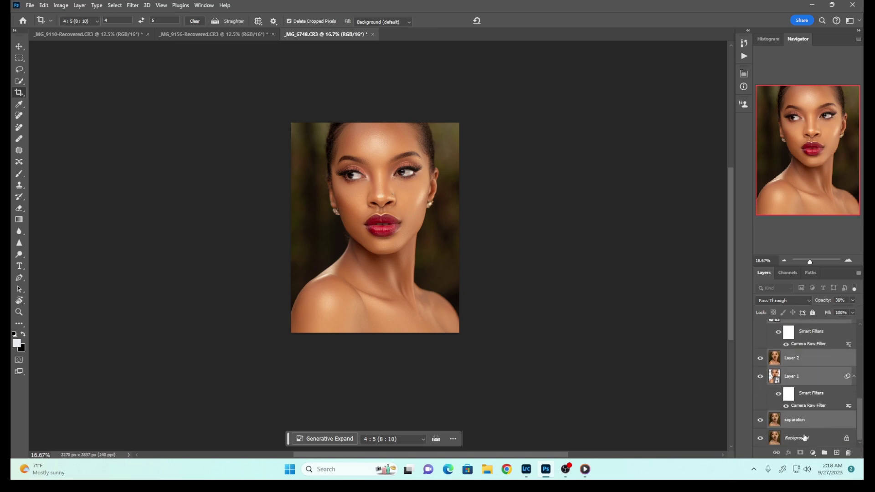
key(ctrl+g)
Step: Compare the portrait before and after retouching by toggling the retouching group's visibility, leaving the group visible
click(760, 326)
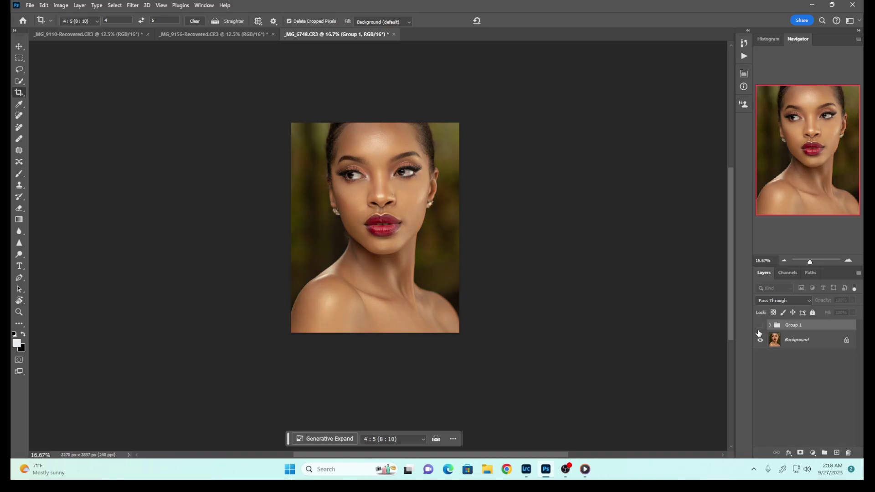
key(ctrl+plus)
key(ctrl+plus)
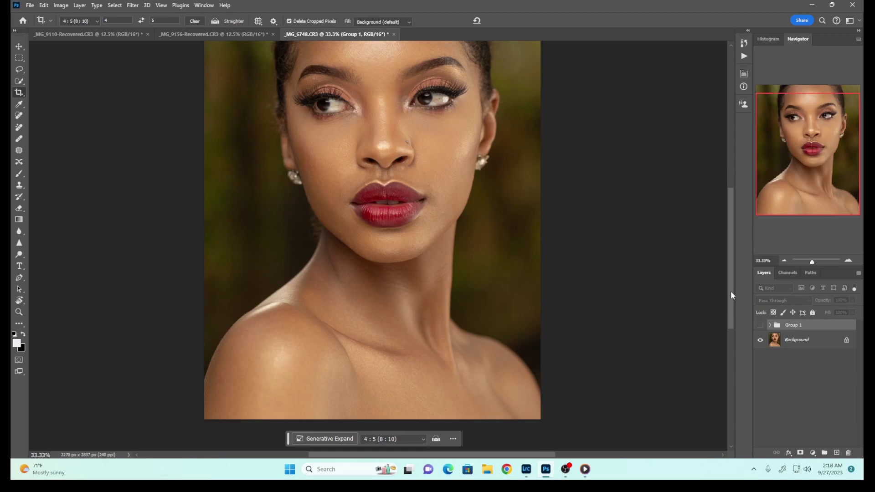
click(760, 325)
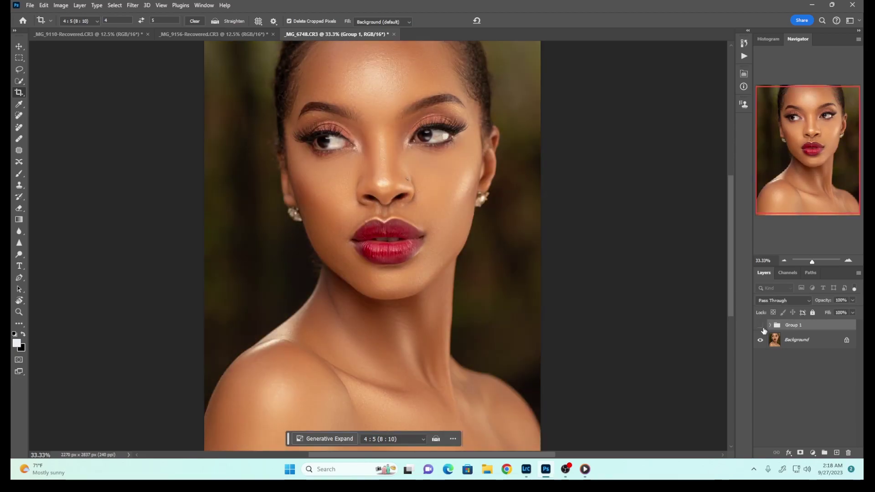
click(762, 328)
click(762, 327)
click(764, 329)
click(763, 328)
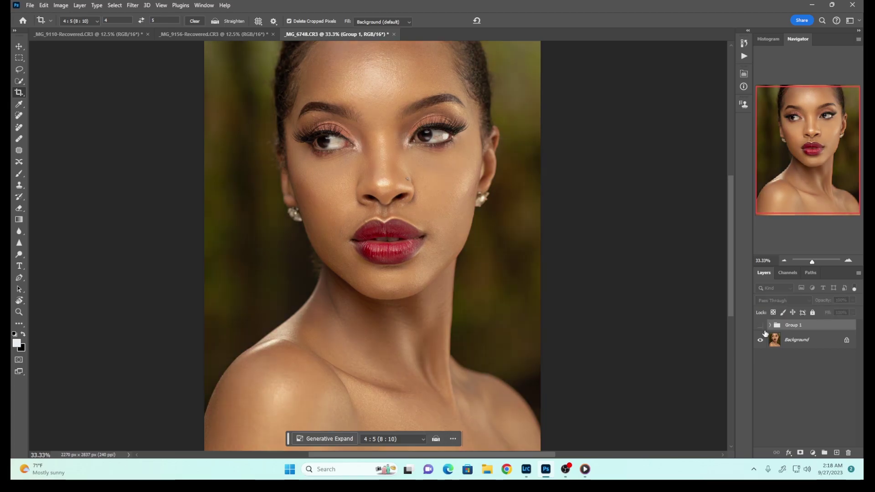
click(760, 325)
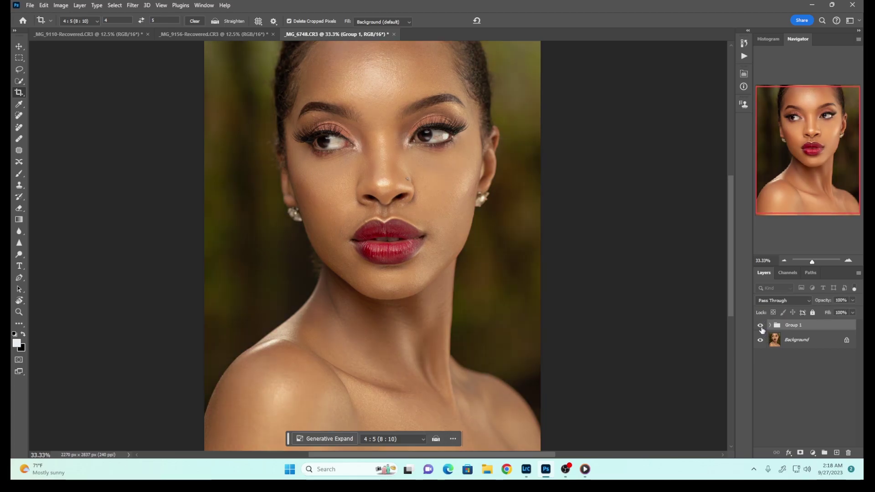